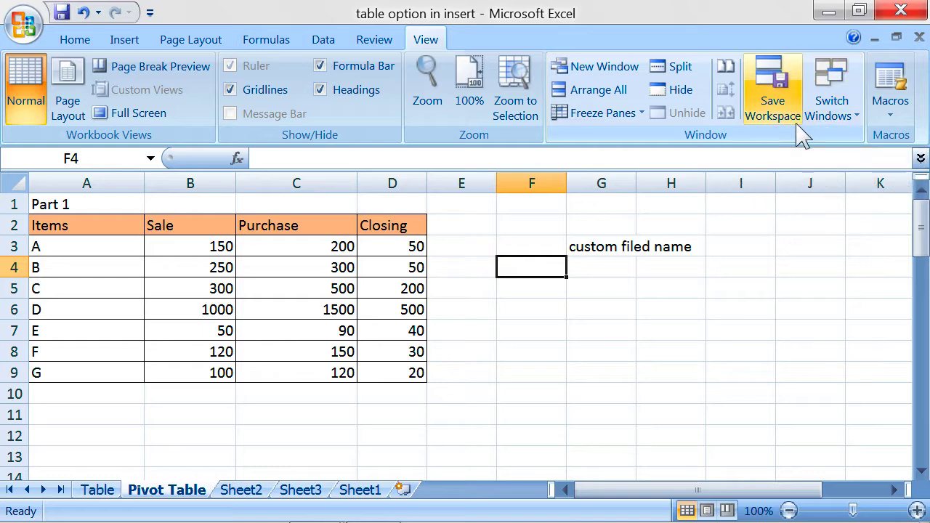
pyautogui.click(268, 247)
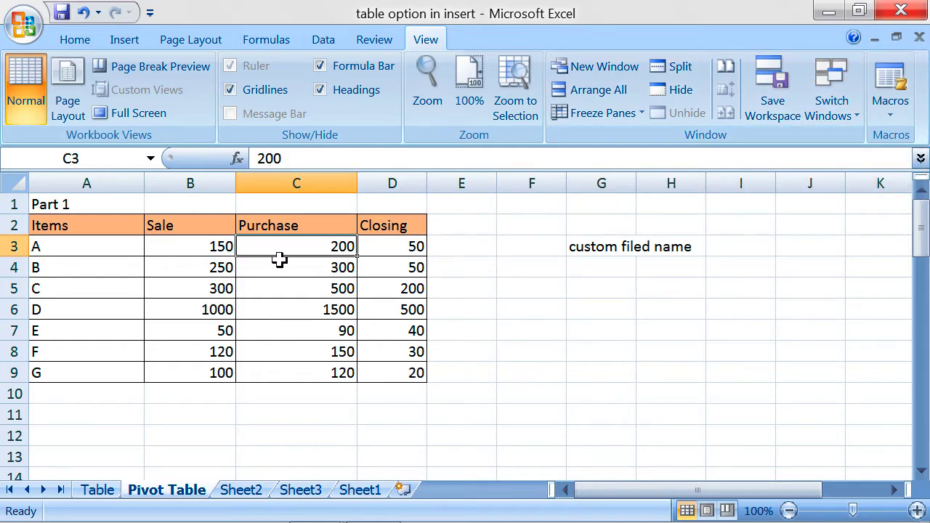
pyautogui.click(446, 228)
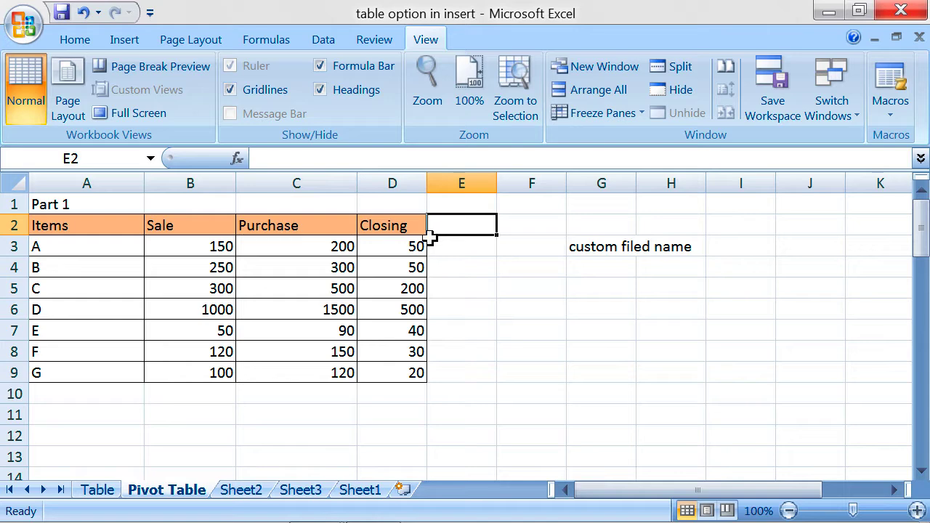
pyautogui.click(479, 256)
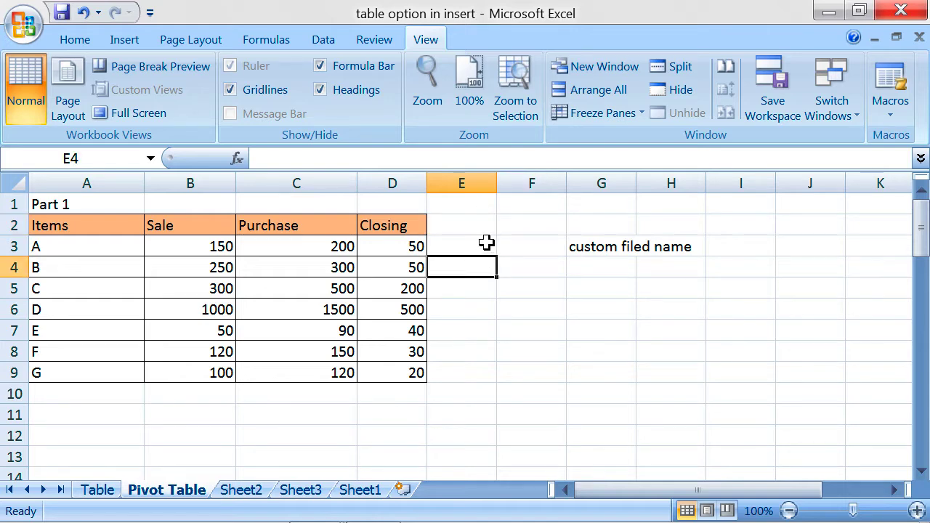
pyautogui.scroll(-1, 486, 243)
pyautogui.scroll(1, 486, 242)
pyautogui.scroll(-2, 476, 244)
pyautogui.scroll(2, 475, 247)
# Open a second window of the table option in insert workbook and arrange all open windows as Tiled.
pyautogui.click(600, 67)
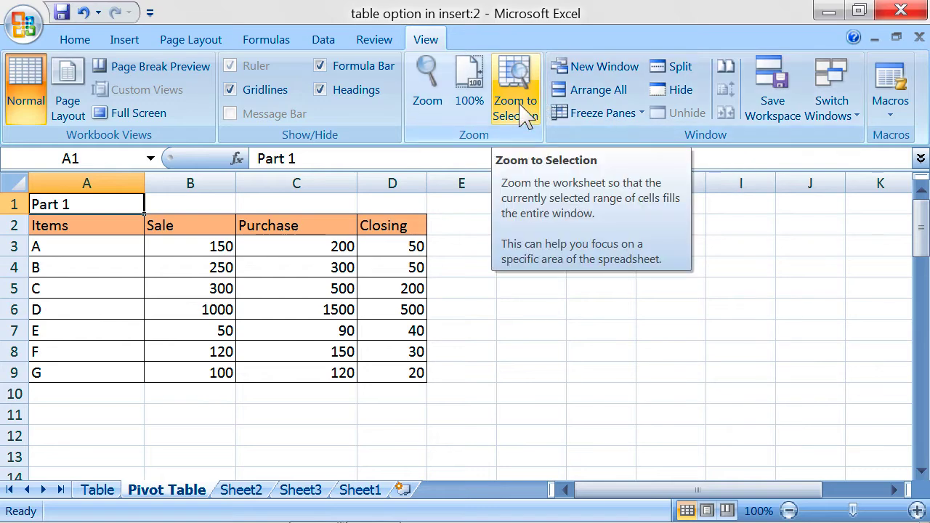
pyautogui.click(580, 94)
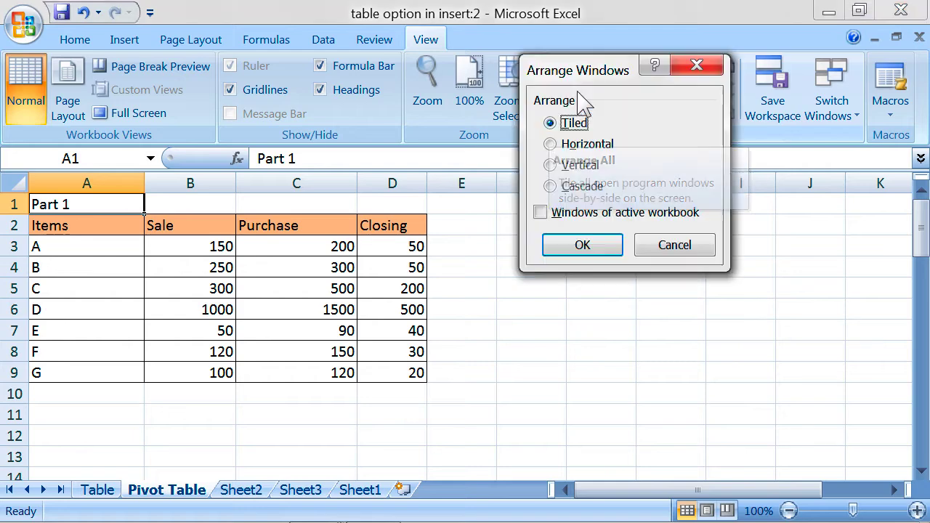
pyautogui.moveTo(575, 70); pyautogui.dragTo(552, 55)
pyautogui.click(550, 132)
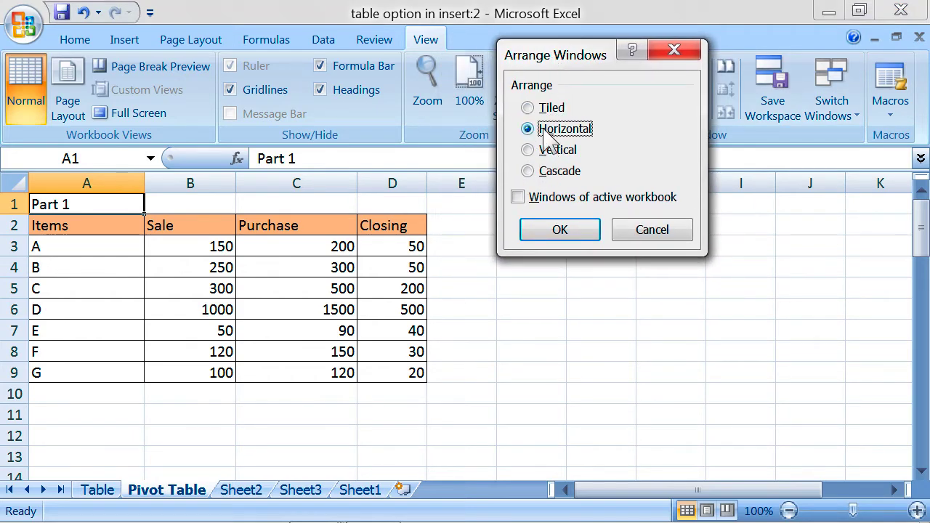
pyautogui.click(545, 109)
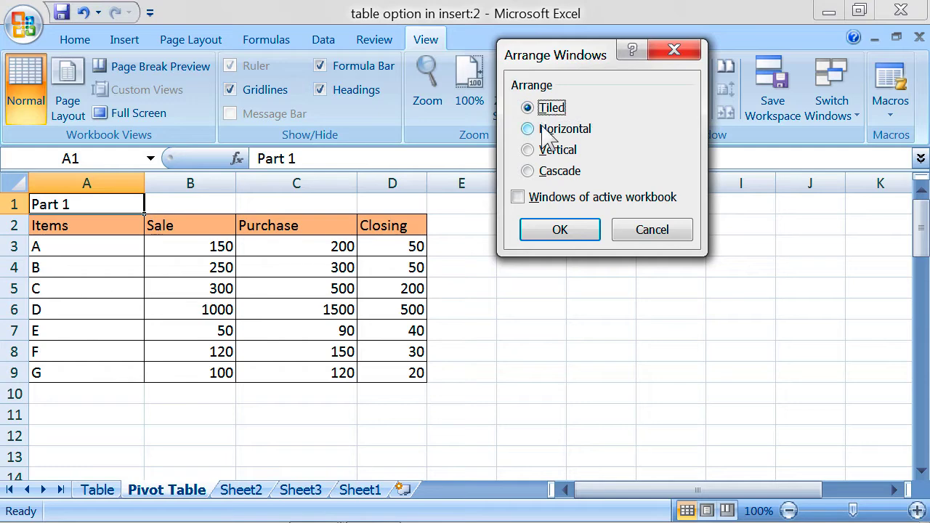
pyautogui.click(544, 131)
pyautogui.click(545, 149)
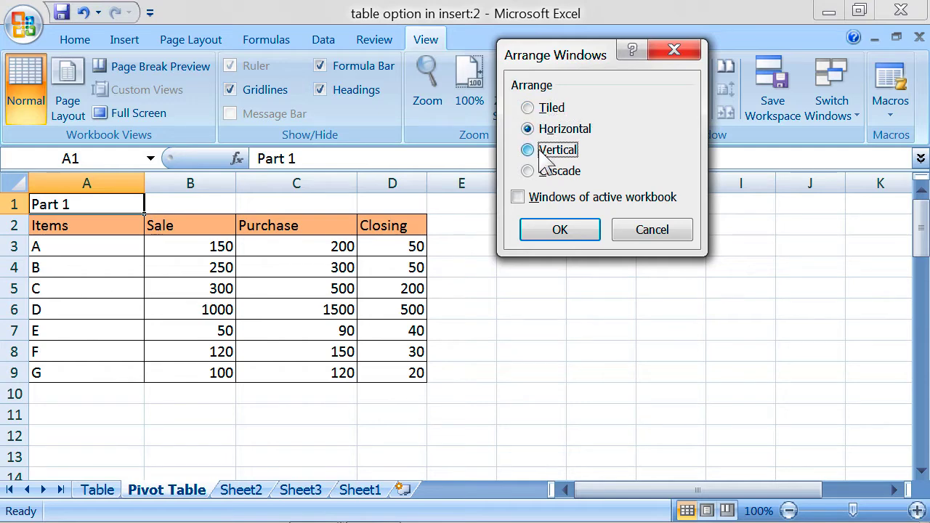
pyautogui.click(536, 173)
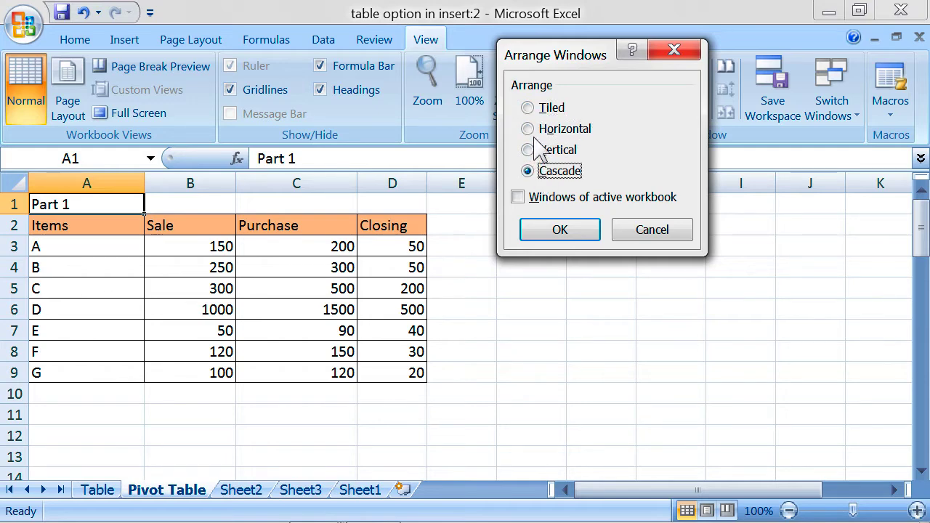
pyautogui.click(543, 109)
pyautogui.click(558, 230)
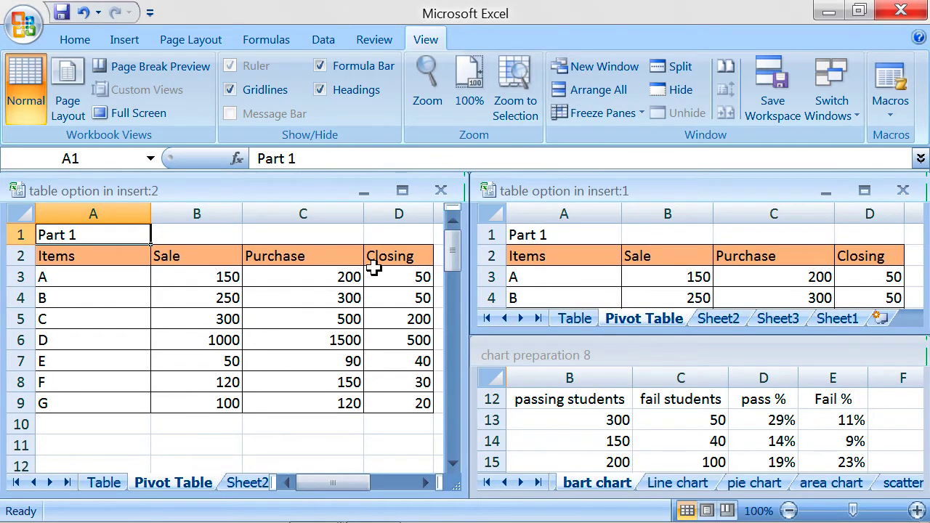
# Examine the item table in both tiled windows of the table option in insert workbook.
pyautogui.click(282, 237)
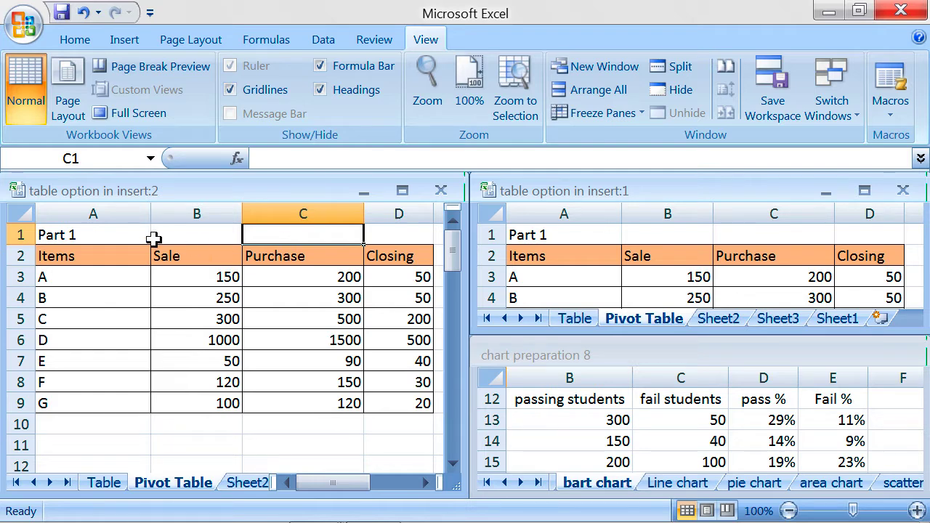
pyautogui.click(116, 238)
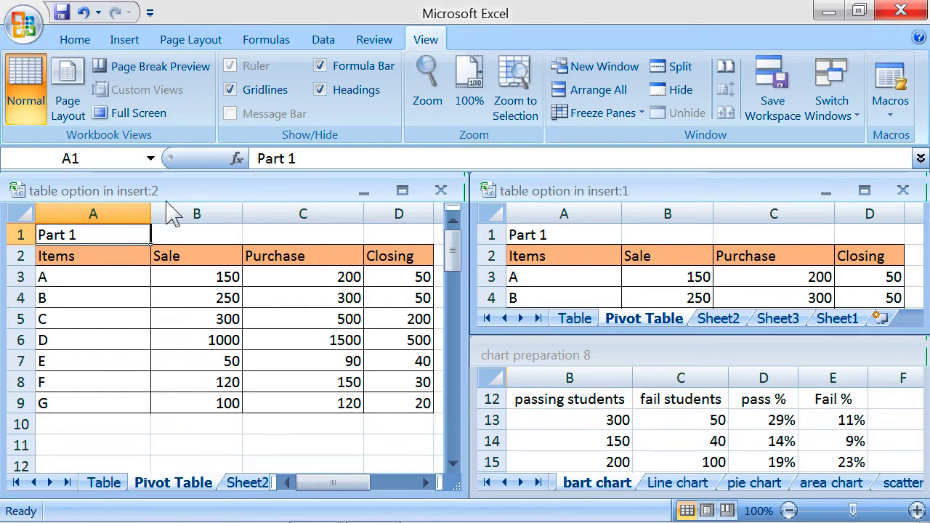
pyautogui.click(195, 295)
pyautogui.scroll(-1, 287, 343)
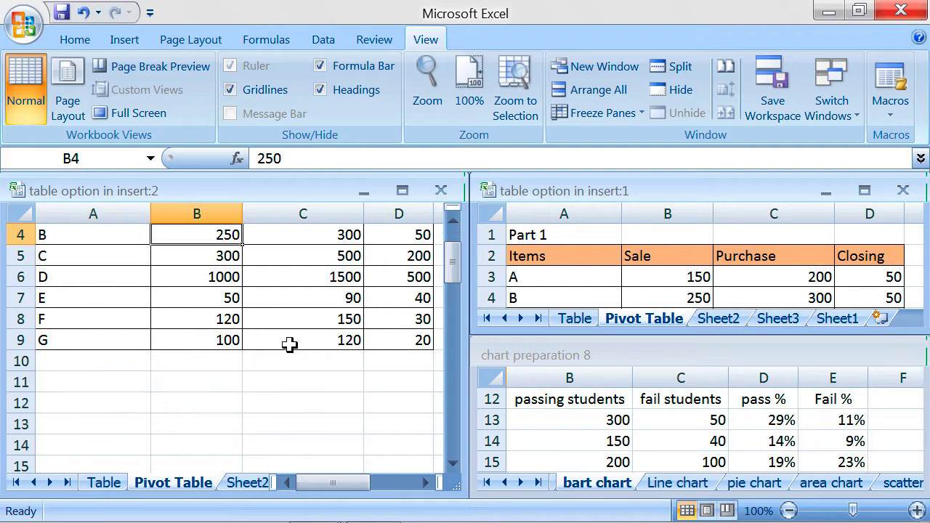
pyautogui.scroll(1, 289, 344)
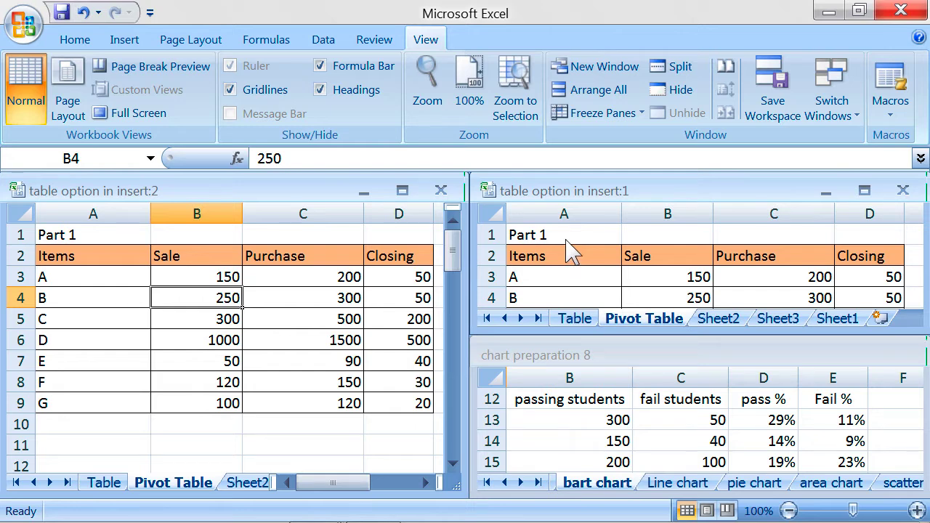
pyautogui.click(563, 266)
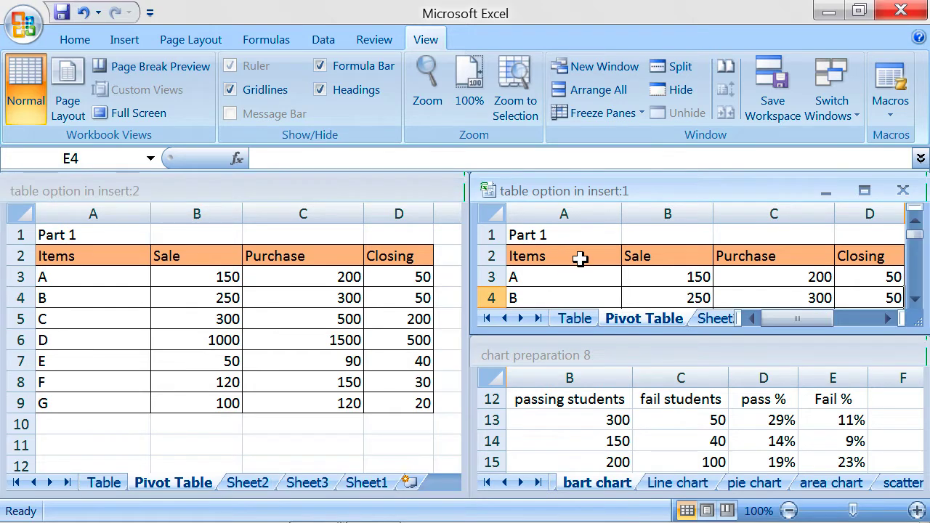
pyautogui.scroll(-1, 580, 258)
pyautogui.scroll(-1, 582, 259)
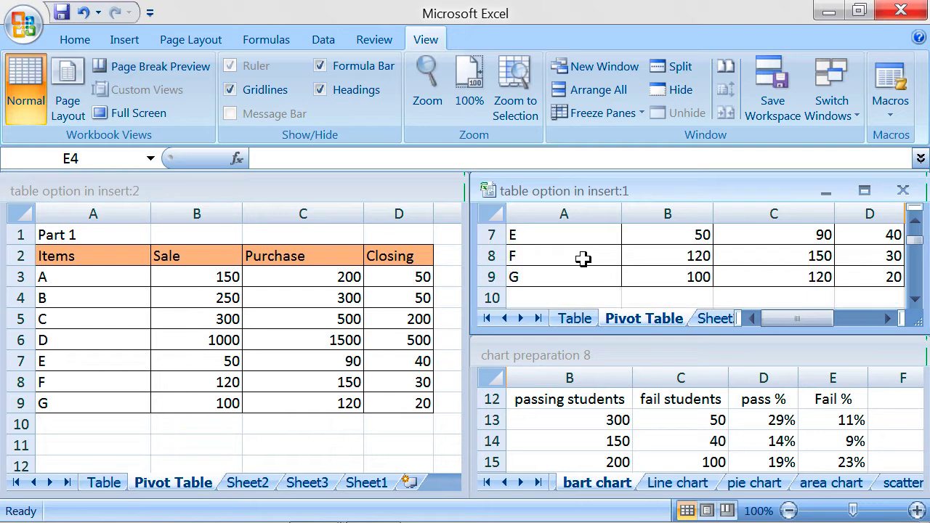
# Make the chart preparation 8 window active and arrange all windows as Tiled again.
pyautogui.click(579, 413)
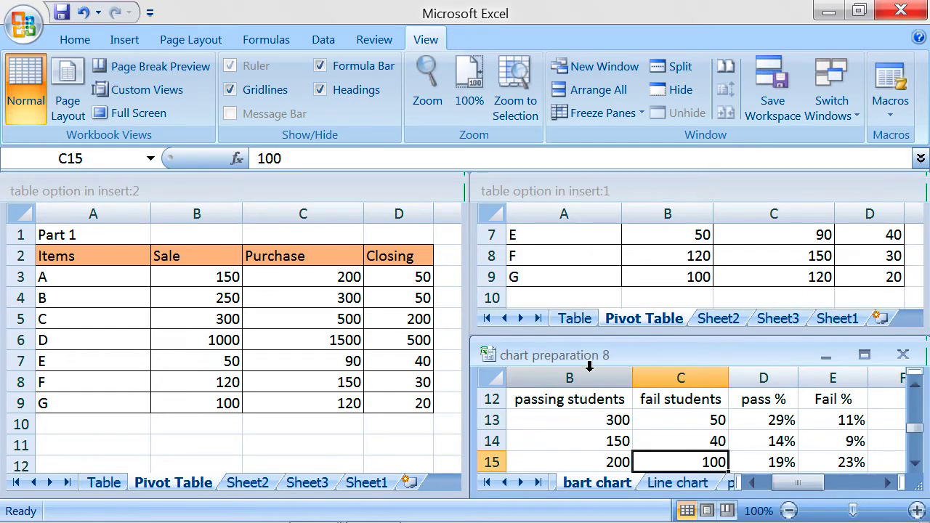
pyautogui.click(612, 425)
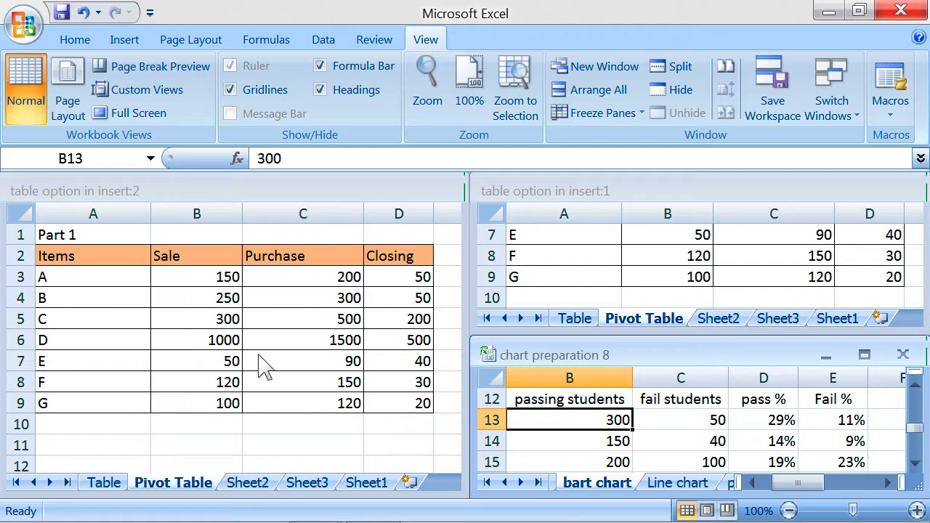
pyautogui.click(574, 90)
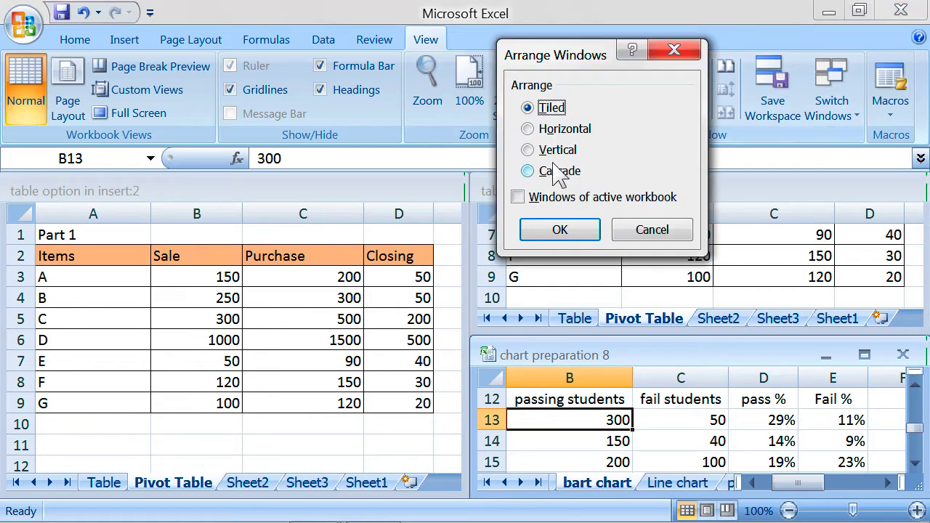
pyautogui.click(558, 234)
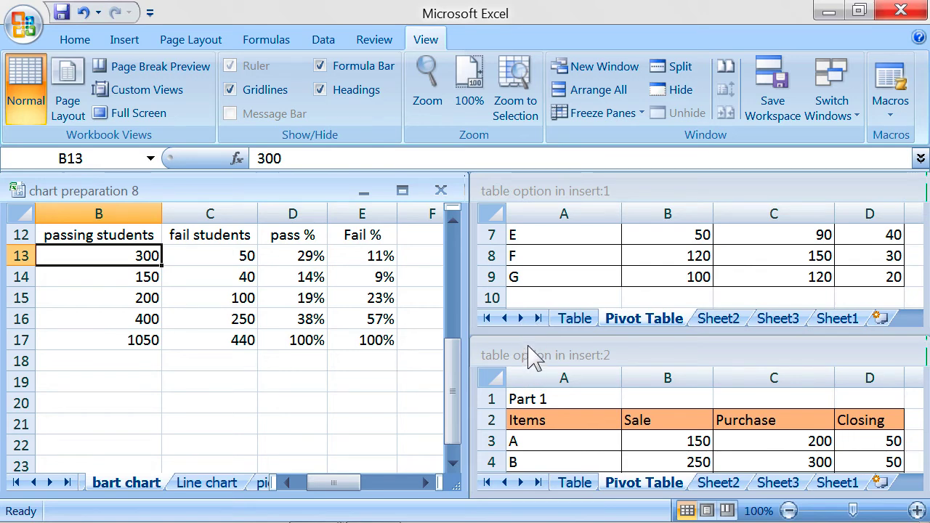
# Arrange all open workbook windows with the Horizontal layout.
pyautogui.click(585, 93)
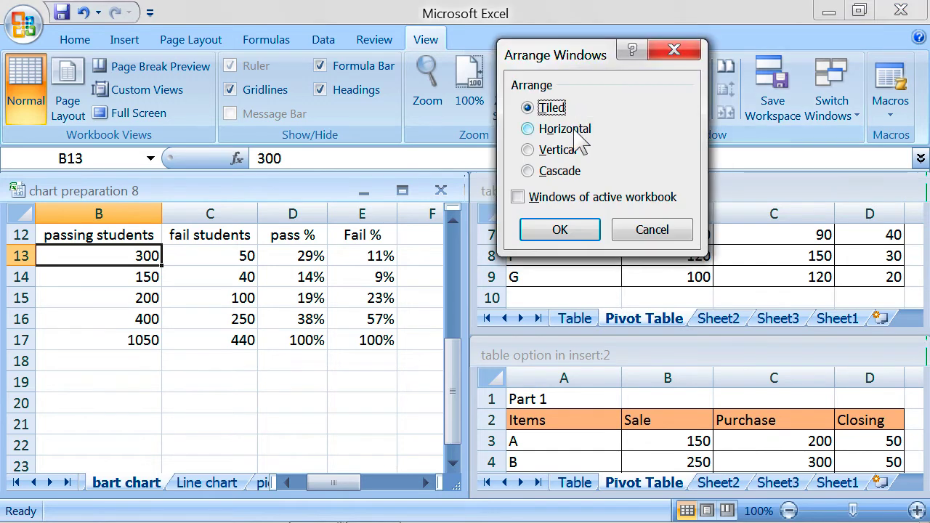
pyautogui.click(574, 130)
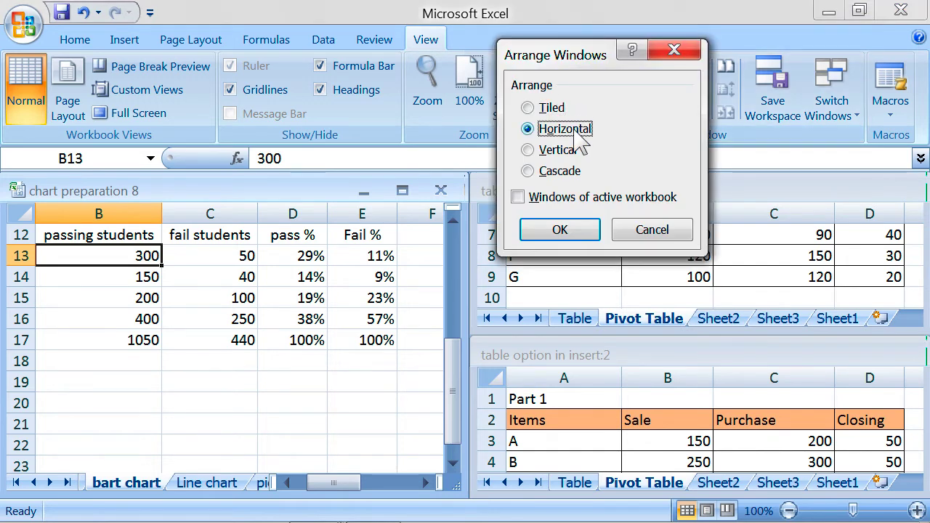
pyautogui.click(575, 233)
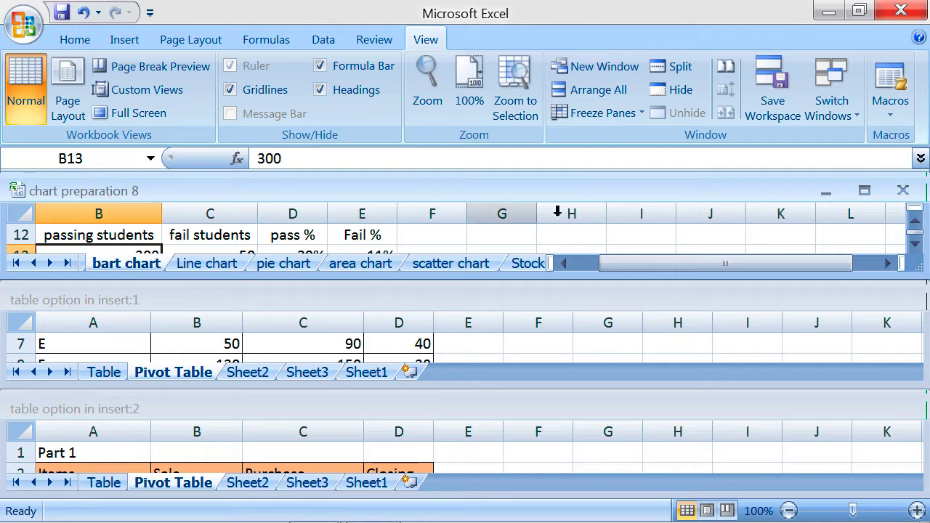
# Activate each horizontally arranged window in turn to inspect chart preparation 8 and both table option in insert windows.
pyautogui.click(498, 237)
pyautogui.click(465, 347)
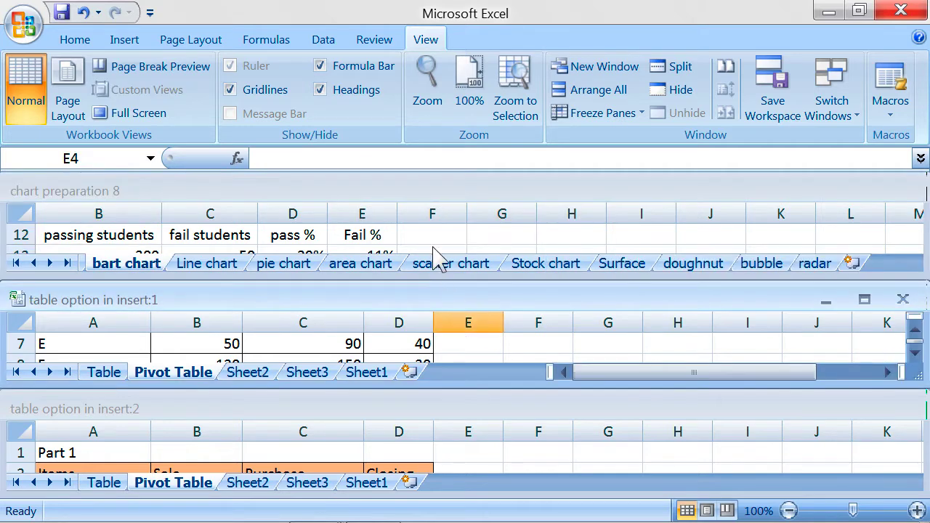
pyautogui.click(147, 203)
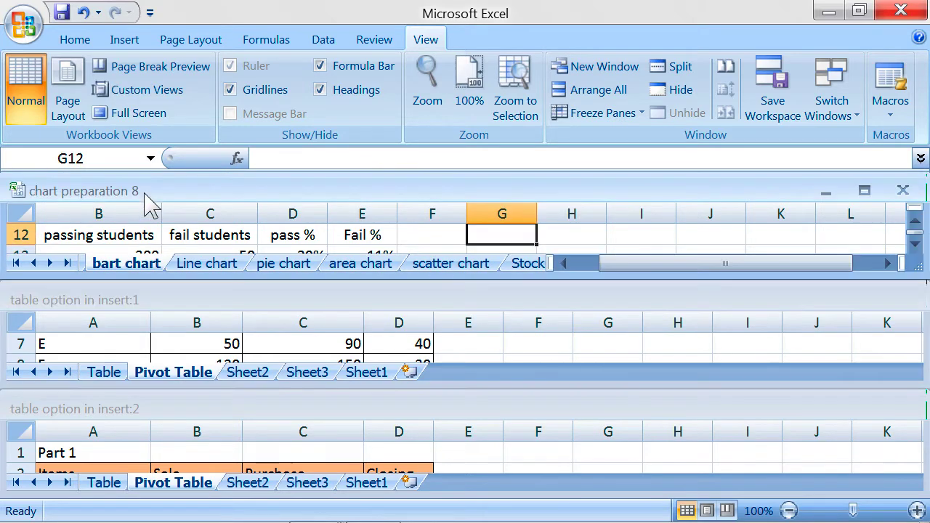
pyautogui.click(138, 234)
pyautogui.click(160, 342)
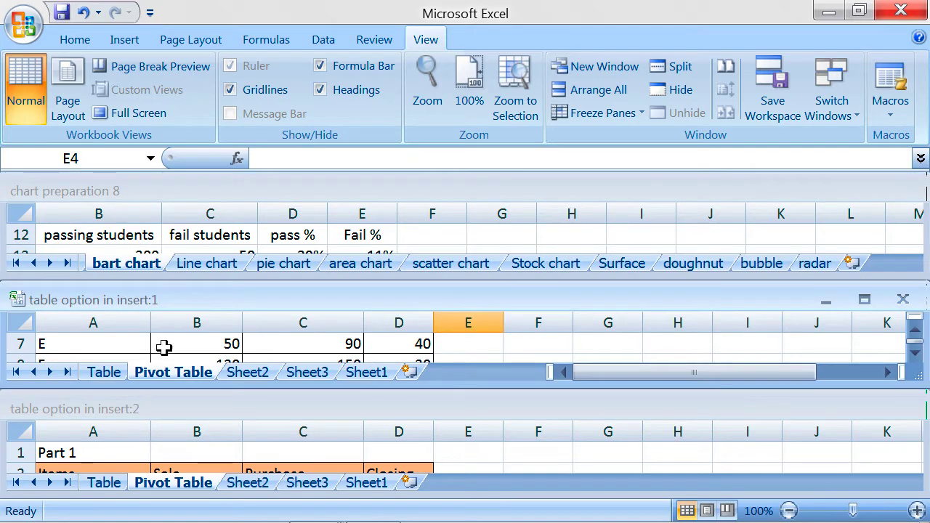
pyautogui.click(162, 455)
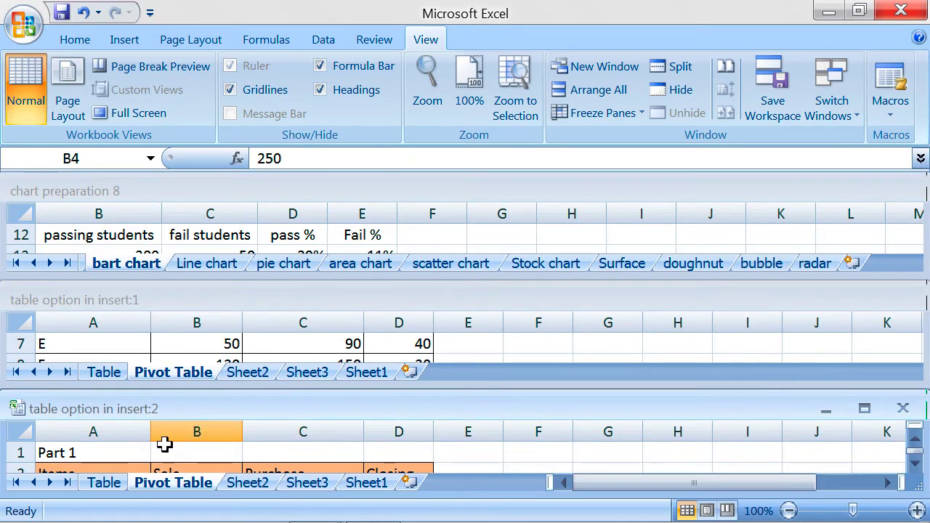
pyautogui.click(236, 236)
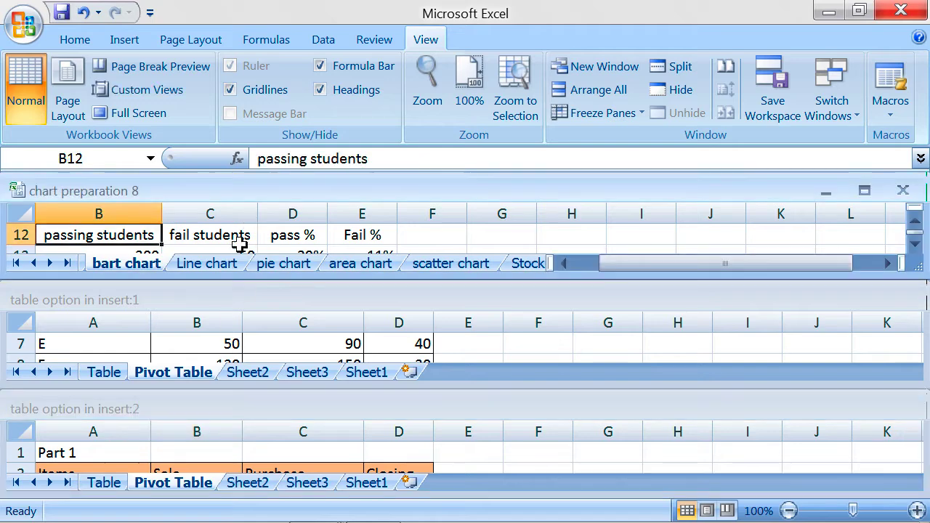
pyautogui.click(222, 356)
pyautogui.click(218, 436)
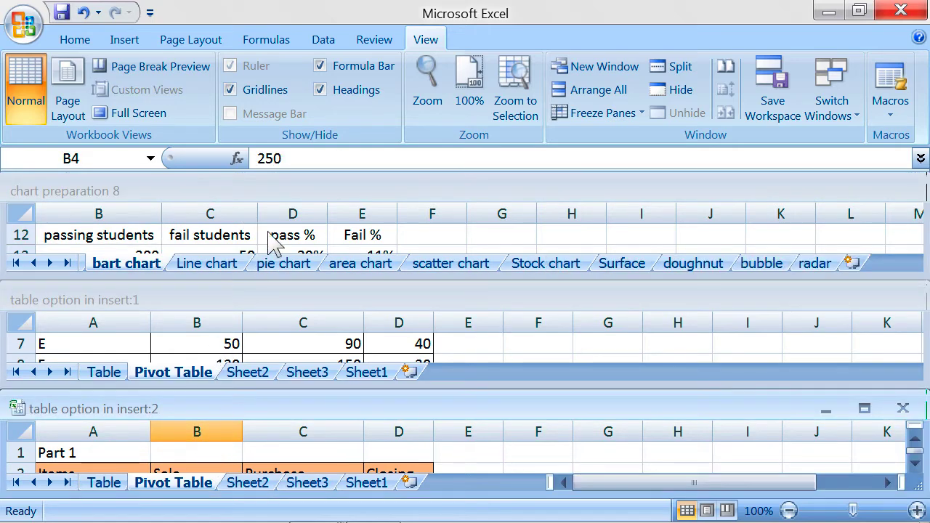
# Arrange all open workbook windows with the Vertical layout.
pyautogui.click(591, 94)
pyautogui.click(559, 151)
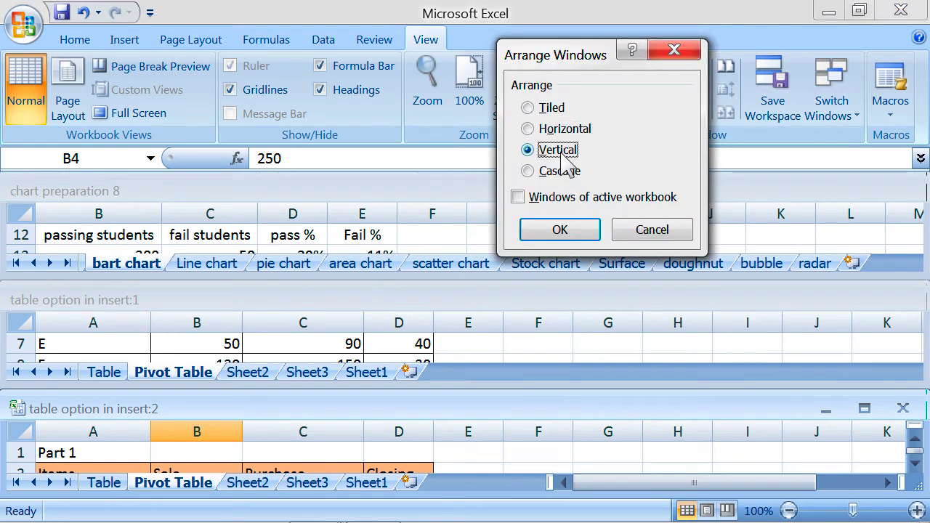
pyautogui.click(578, 228)
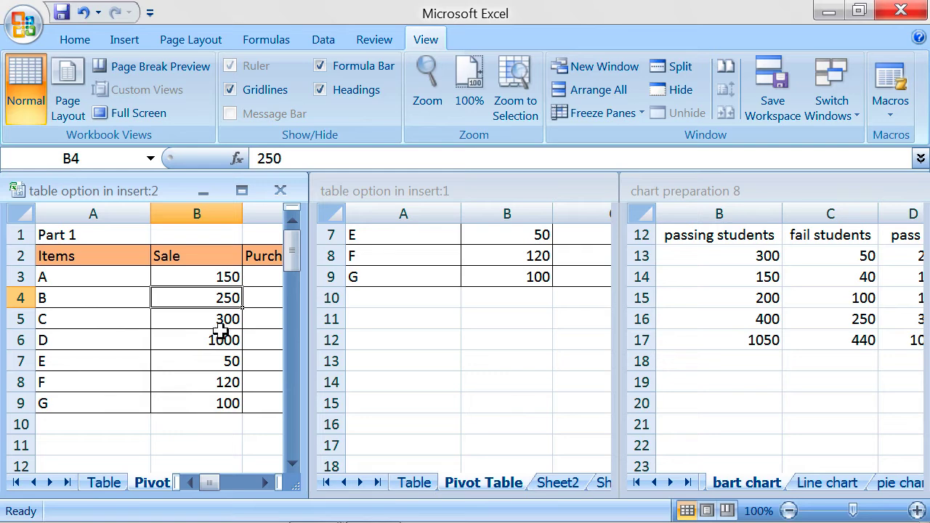
# Cycle through the three vertically arranged windows to view each one, ending on table option in insert:1.
pyautogui.click(177, 257)
pyautogui.hotkey('ctrl', 'Tab')
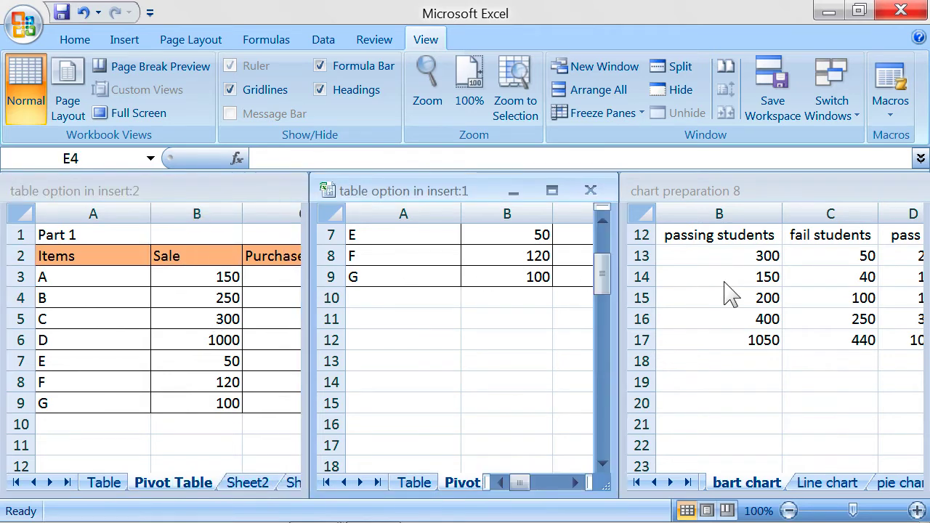
pyautogui.hotkey('ctrl', 'Tab')
pyautogui.hotkey('ctrl', 'Tab')
pyautogui.hotkey('ctrl', 'Tab')
pyautogui.hotkey('ctrl', 'Tab')
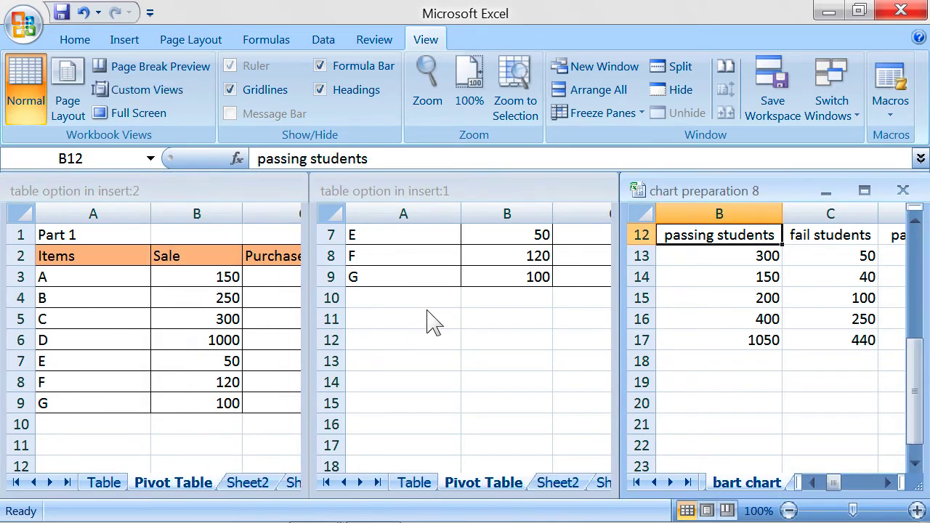
pyautogui.hotkey('ctrl', 'shift', 'Tab')
pyautogui.hotkey('ctrl', 'shift', 'Tab')
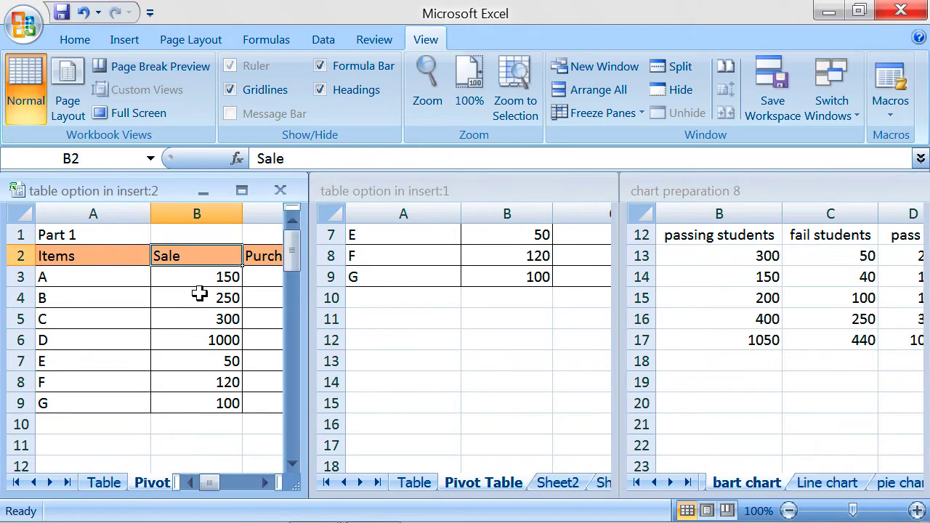
pyautogui.hotkey('ctrl', 'Tab')
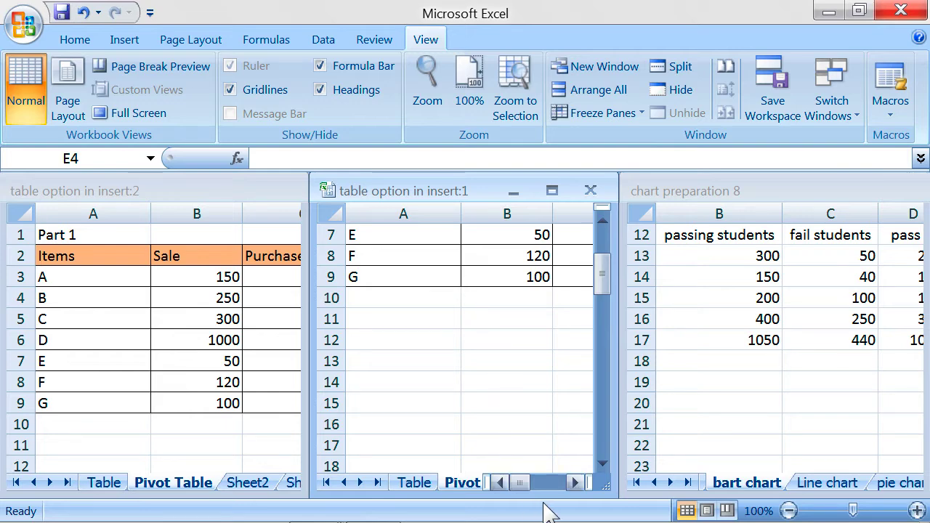
# Bring columns C to E into view in the table option in insert:1 window and select cell C7.
pyautogui.click(574, 483)
pyautogui.click(574, 483)
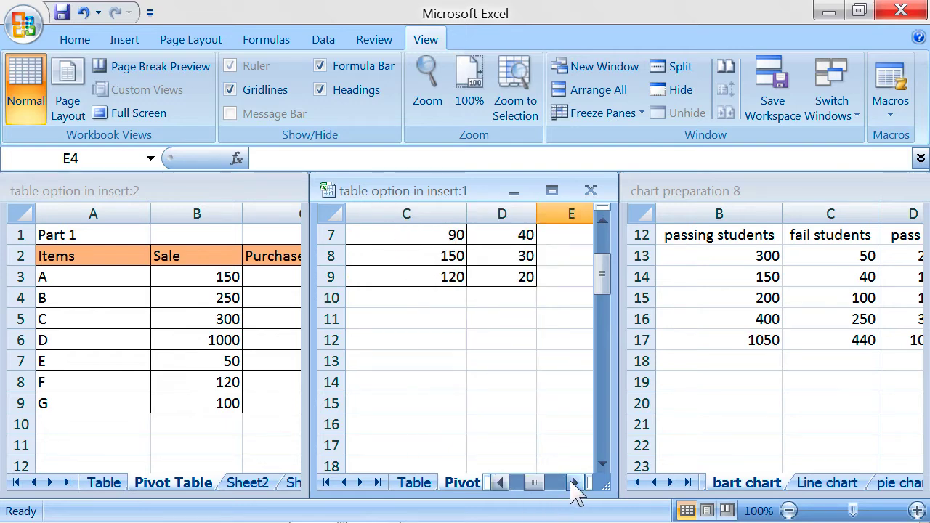
pyautogui.click(404, 240)
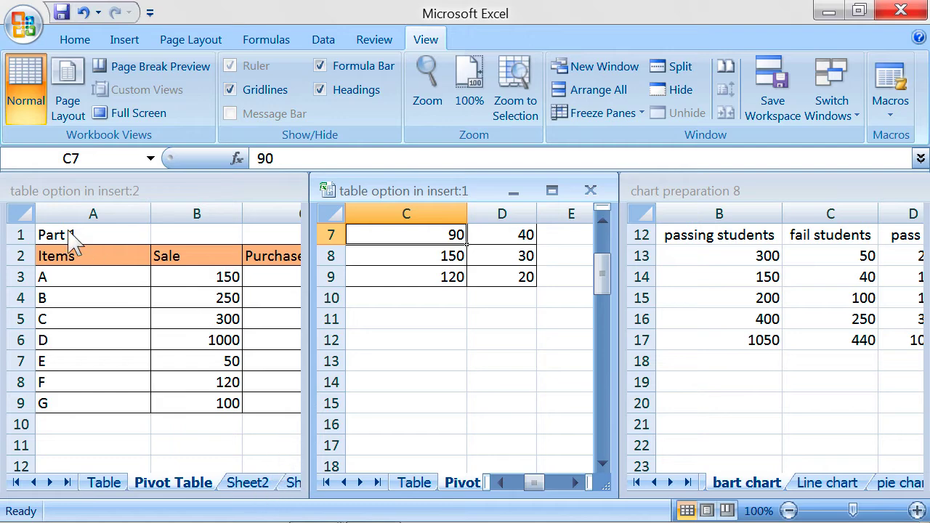
# Switch back and forth between the table option in insert:2 and table option in insert:1 windows to compare their views.
pyautogui.click(178, 284)
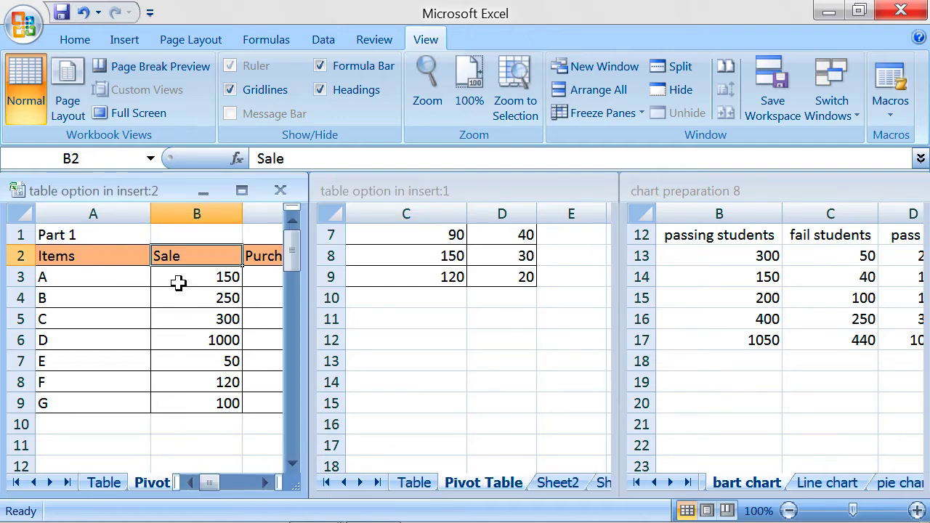
pyautogui.click(358, 276)
pyautogui.click(198, 276)
pyautogui.click(386, 276)
pyautogui.click(211, 311)
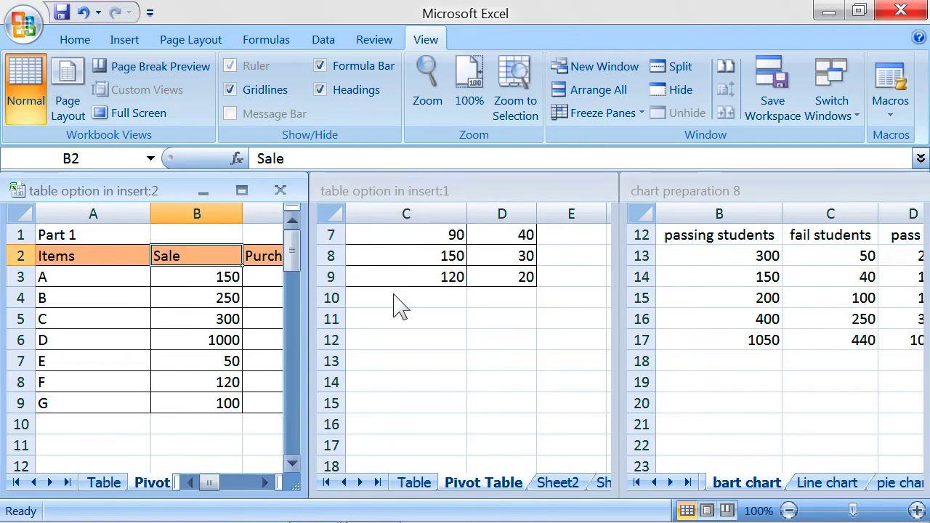
pyautogui.click(395, 301)
pyautogui.click(207, 296)
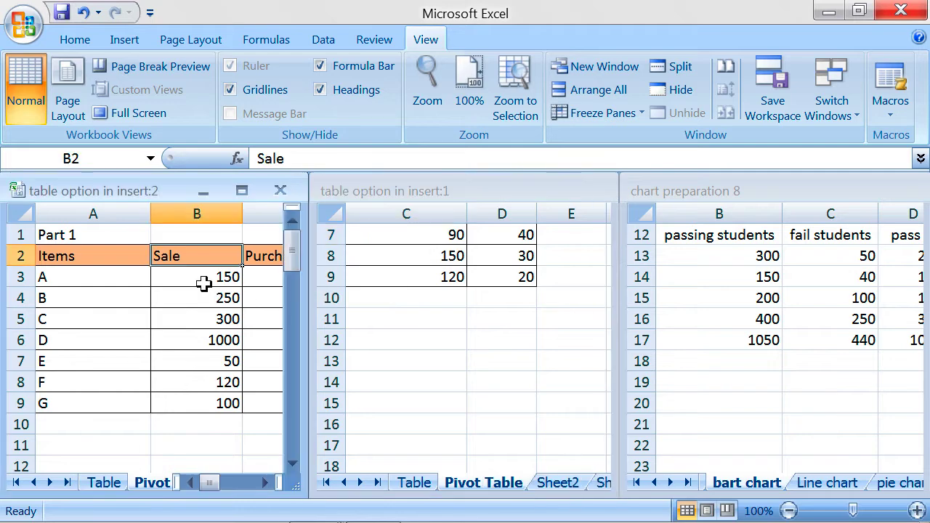
# Bring columns F to I into view in the table option in insert:2 window and select cell G1.
pyautogui.click(266, 482)
pyautogui.click(266, 483)
pyautogui.click(266, 482)
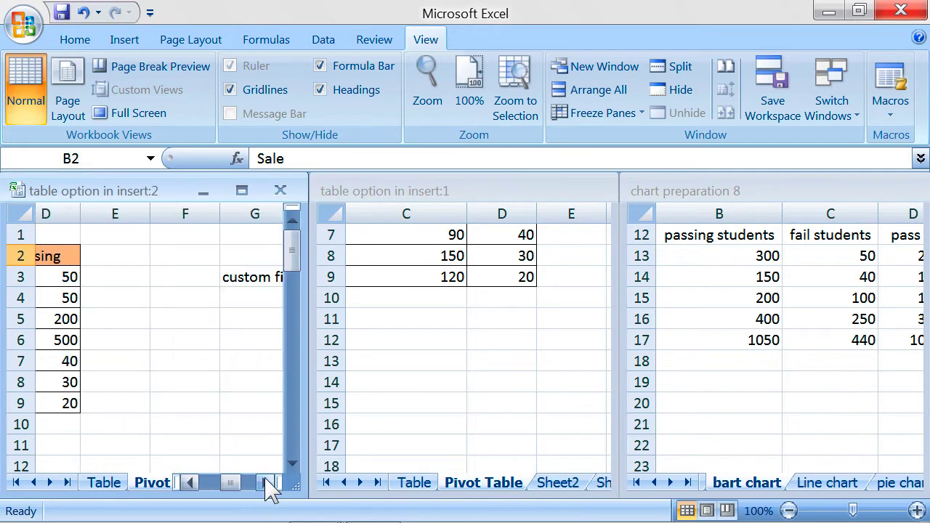
pyautogui.click(266, 482)
pyautogui.click(266, 482)
pyautogui.click(153, 234)
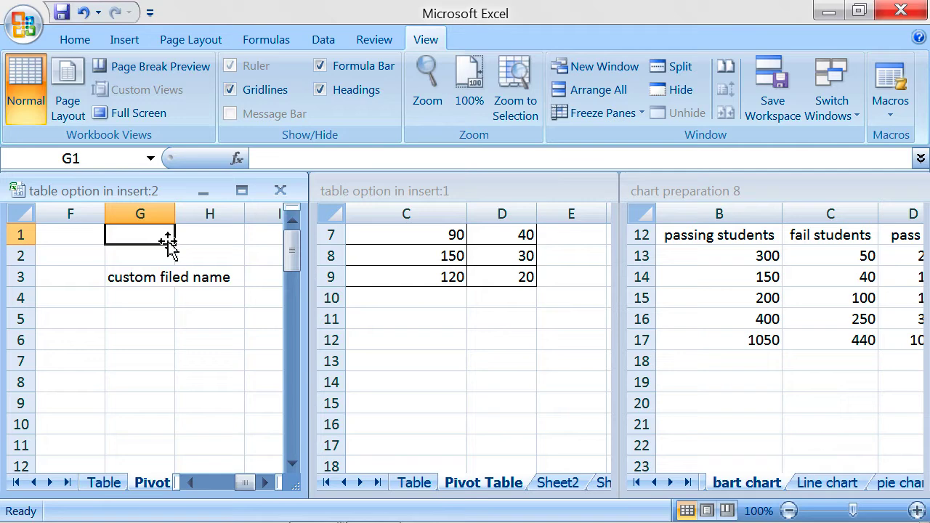
# Switch between all three vertically arranged windows and inspect the passing students column in chart preparation 8, ending in that workbook.
pyautogui.click(409, 234)
pyautogui.click(136, 233)
pyautogui.click(441, 235)
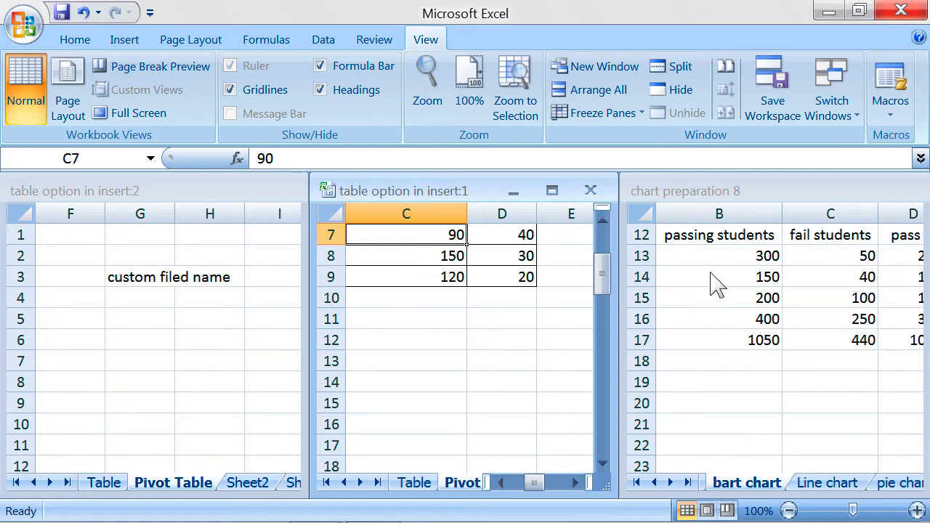
pyautogui.click(716, 233)
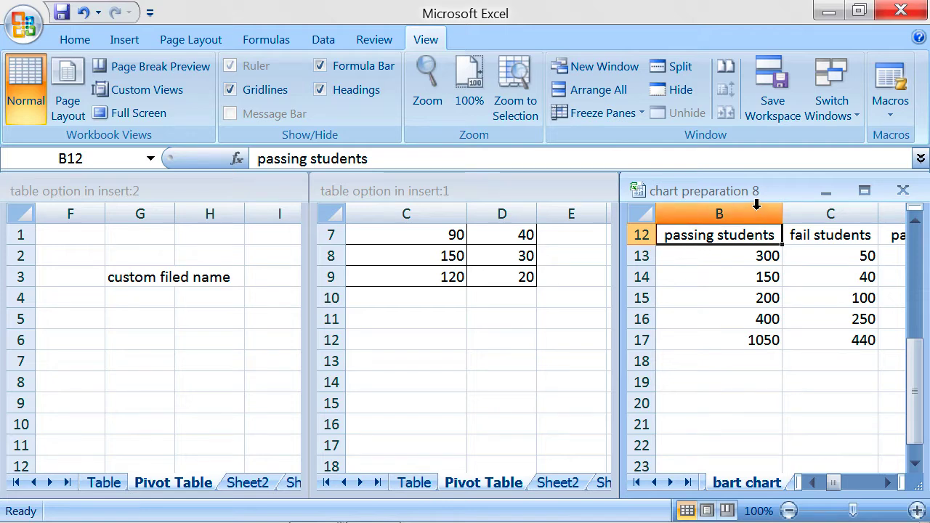
pyautogui.click(766, 277)
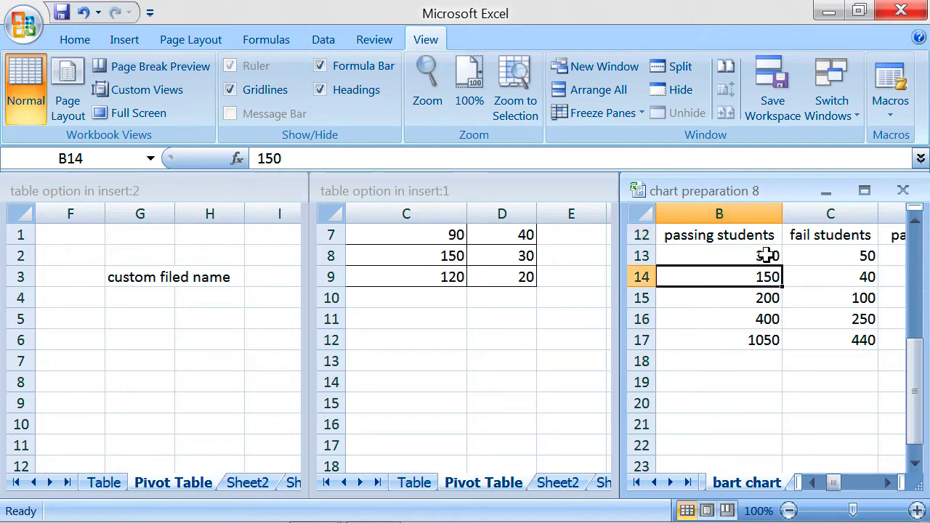
pyautogui.click(753, 254)
pyautogui.click(545, 237)
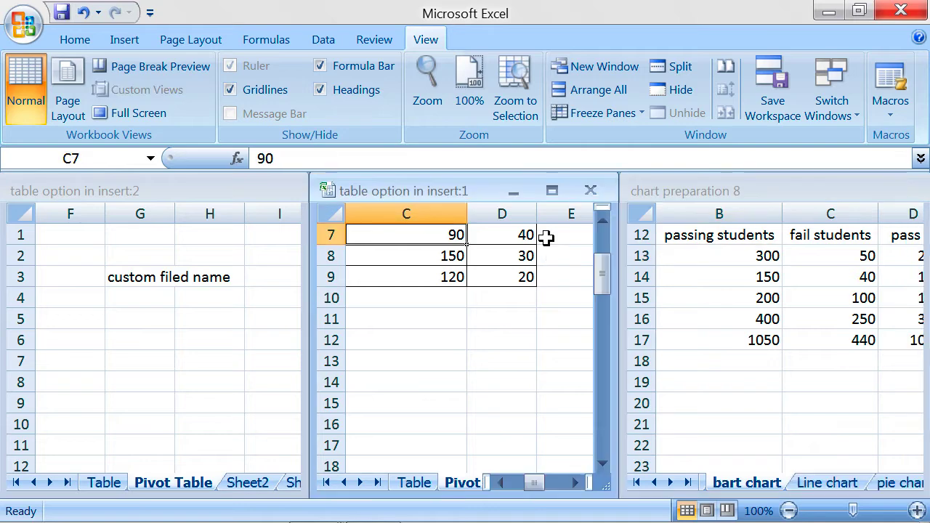
pyautogui.click(798, 301)
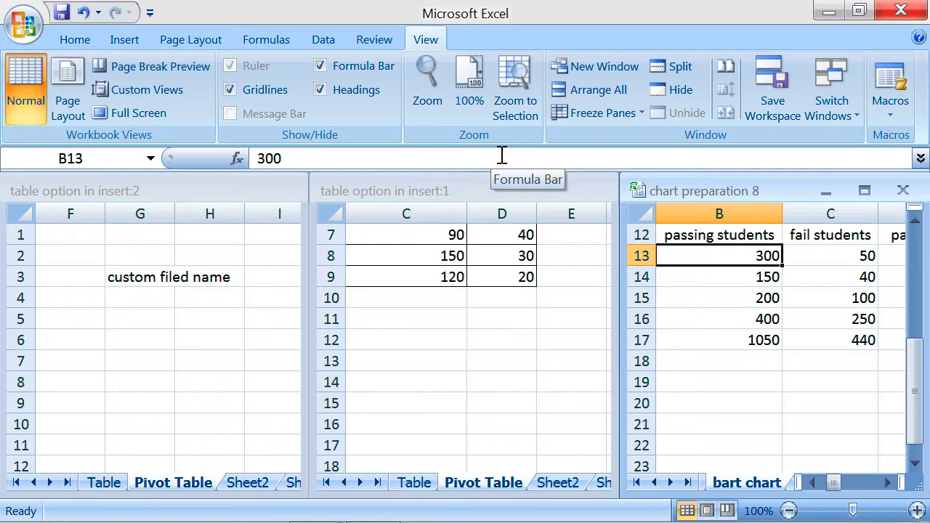
# Close the table option in insert:1 window and maximize the chart preparation 8 window.
pyautogui.click(530, 194)
pyautogui.click(588, 190)
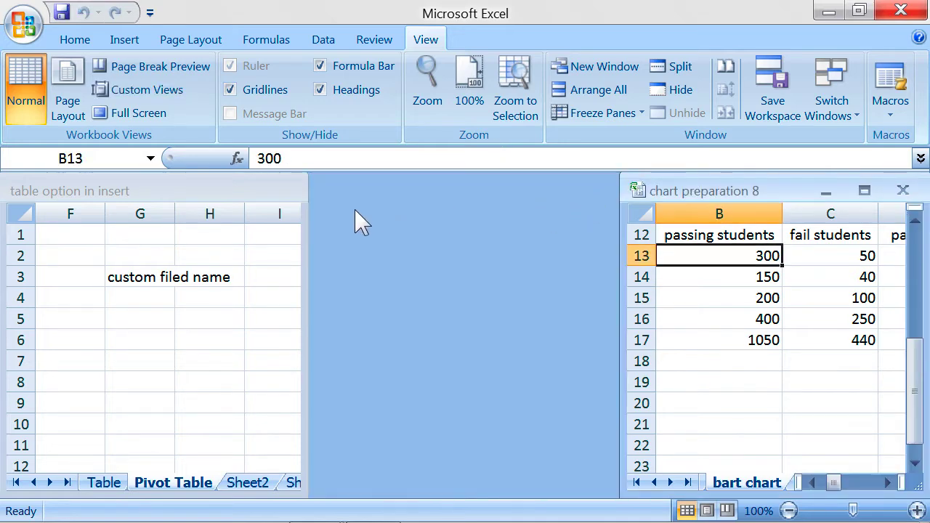
pyautogui.click(864, 190)
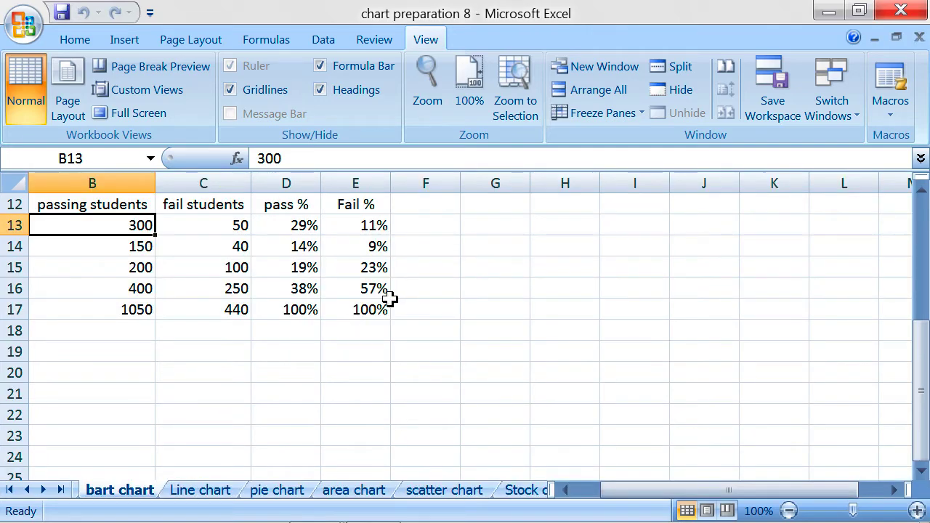
# Open the Line chart sheet of chart preparation 8 and select cell A3 in the year column.
pyautogui.click(606, 115)
pyautogui.click(234, 300)
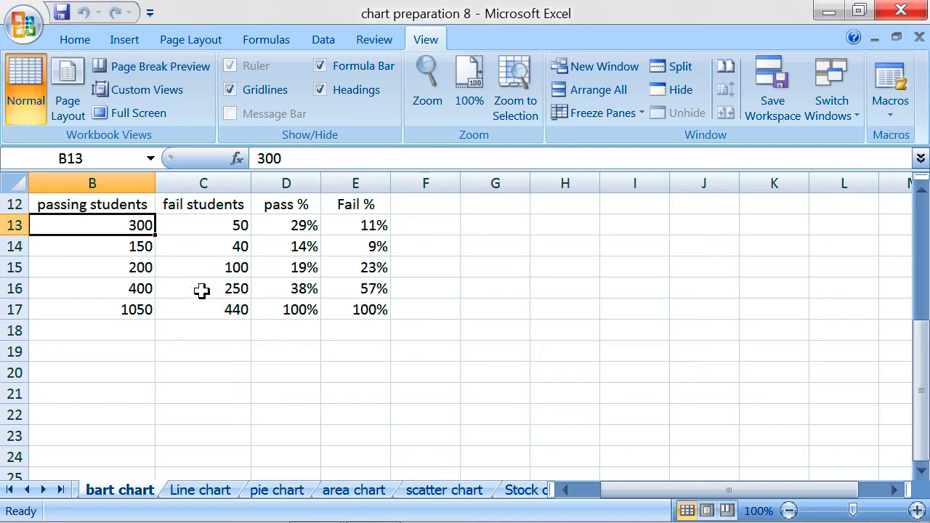
pyautogui.click(200, 490)
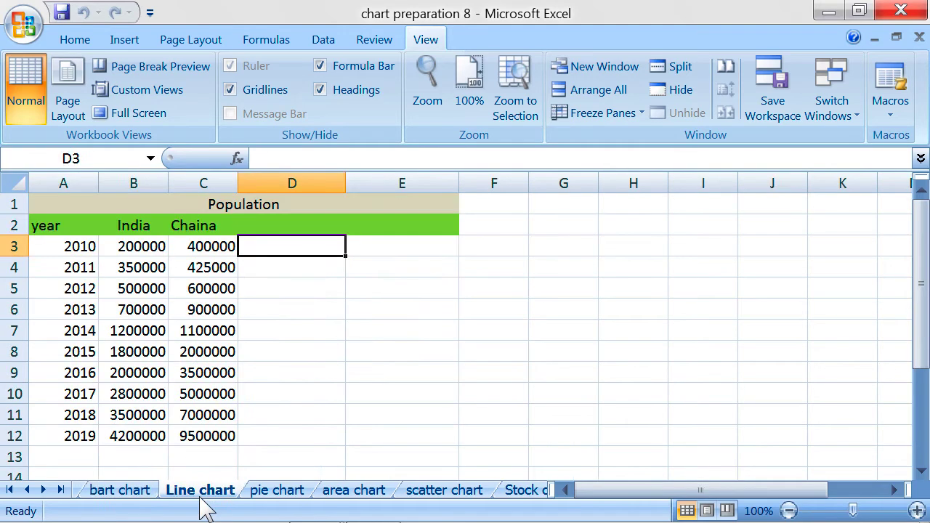
pyautogui.click(208, 266)
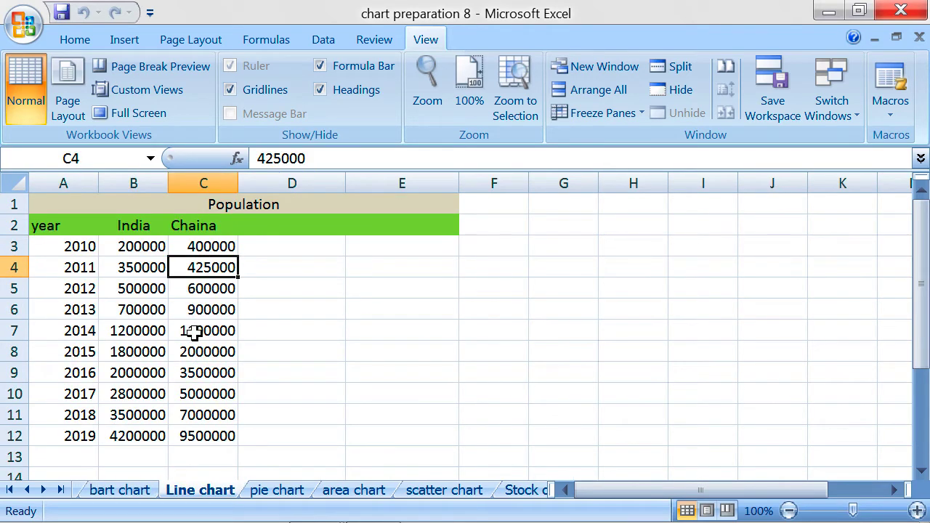
pyautogui.click(78, 246)
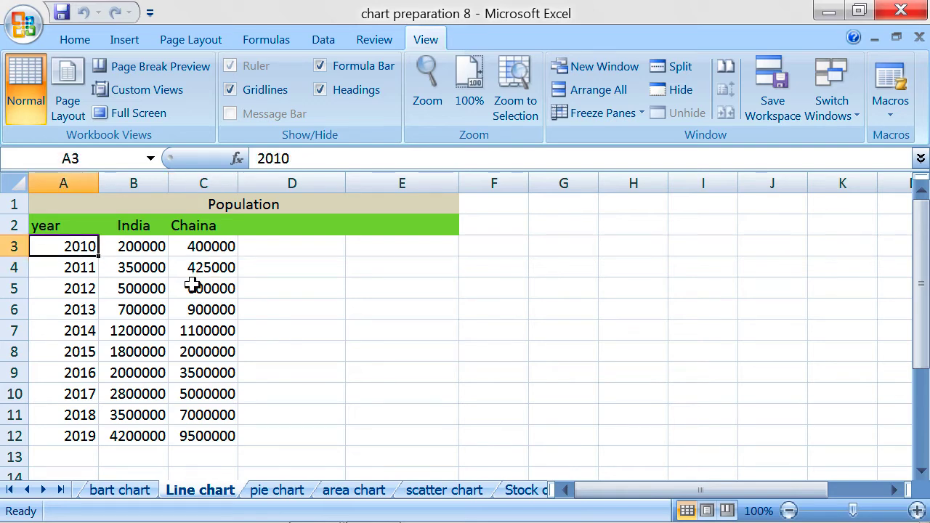
# Look through the Line chart sheet down past row 70 and back up to examine how the header rows behave without frozen panes.
pyautogui.scroll(-1, 193, 285)
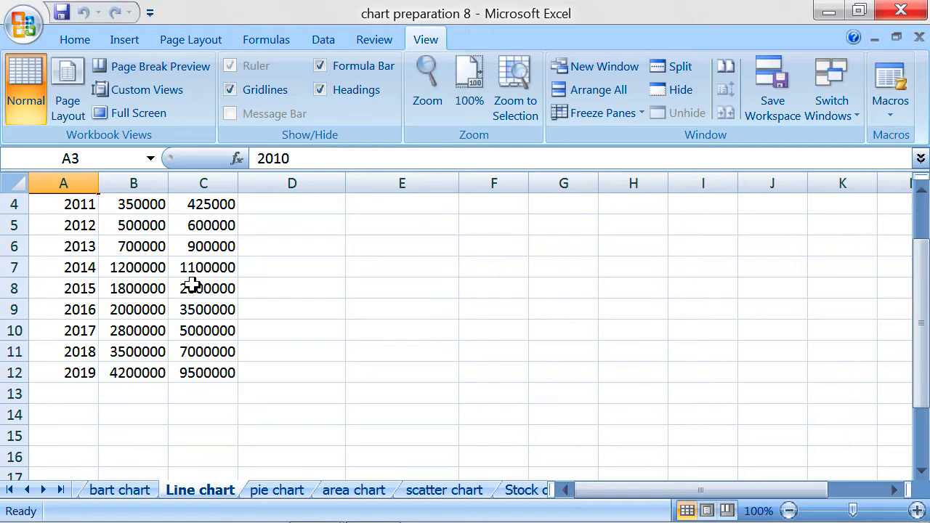
pyautogui.scroll(-3, 192, 285)
pyautogui.scroll(4, 193, 285)
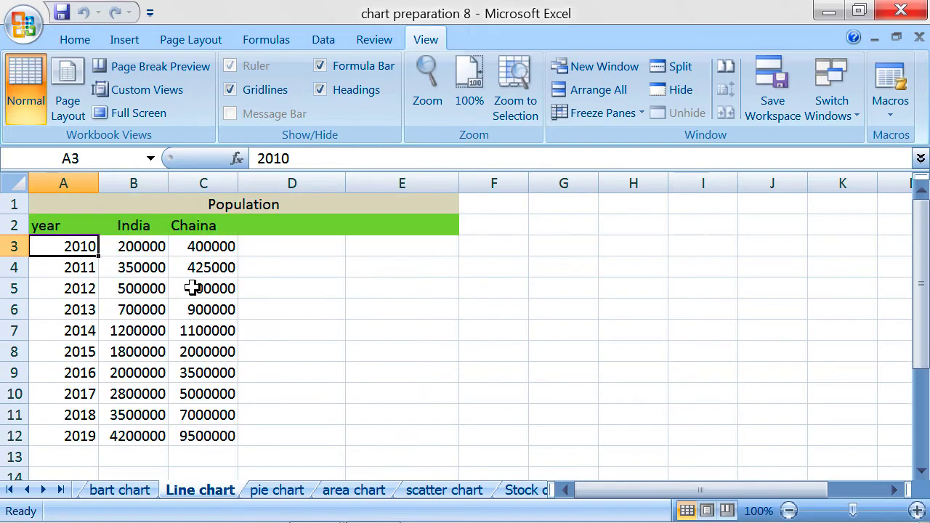
pyautogui.scroll(-5, 192, 288)
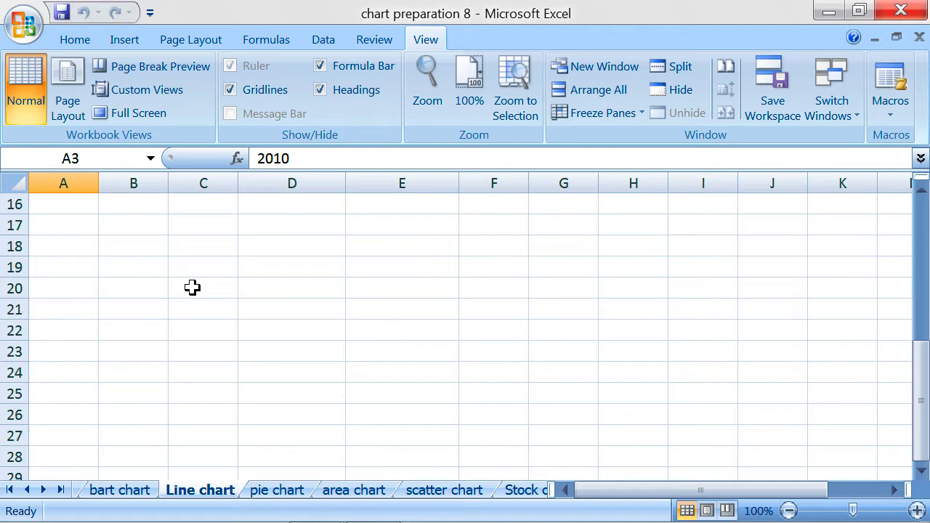
pyautogui.scroll(-1, 192, 288)
pyautogui.scroll(-6, 192, 289)
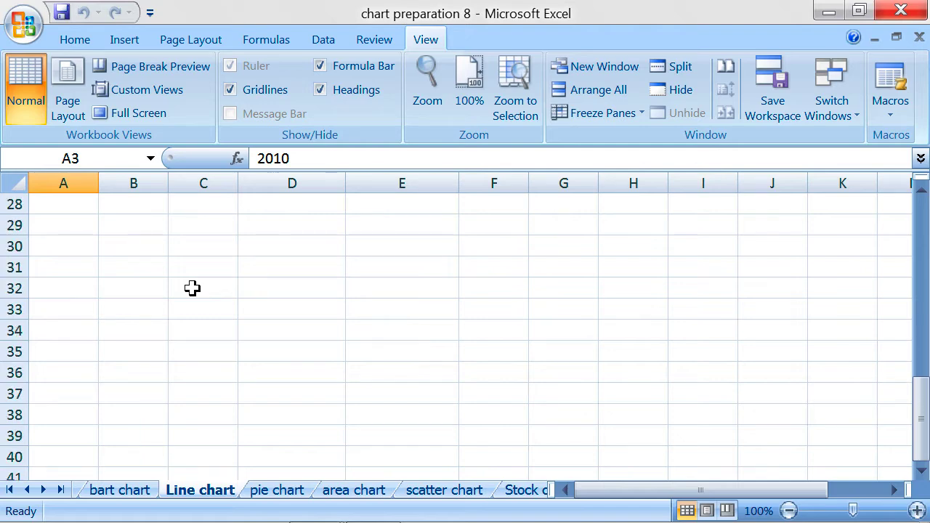
pyautogui.scroll(-8, 192, 289)
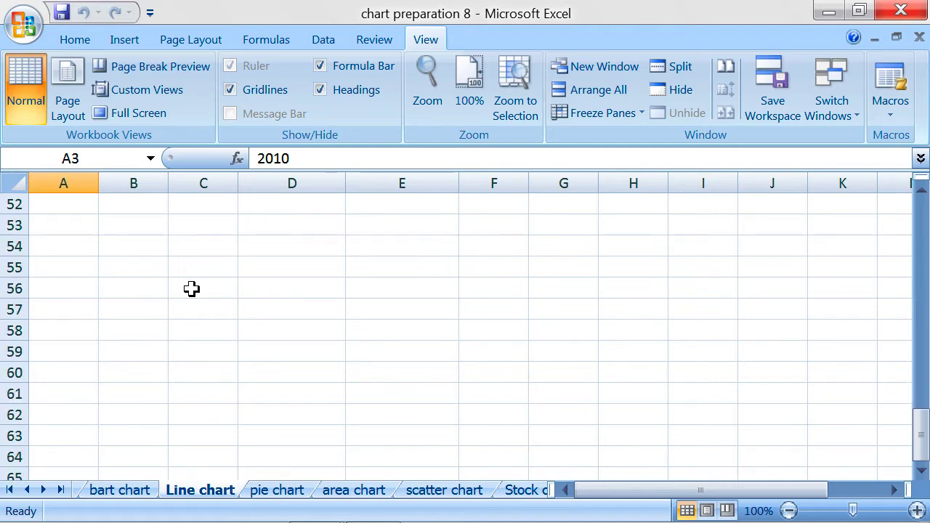
pyautogui.scroll(-4, 192, 289)
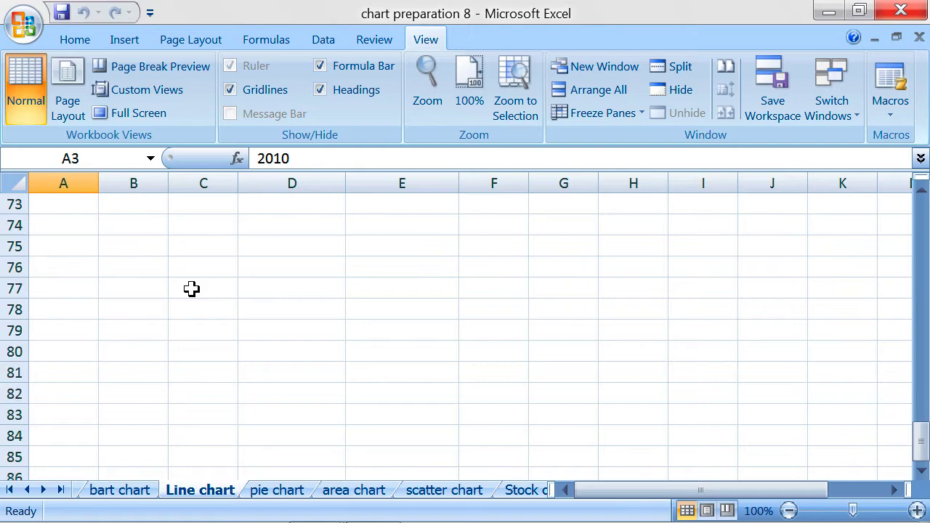
pyautogui.scroll(6, 192, 288)
pyautogui.scroll(18, 192, 289)
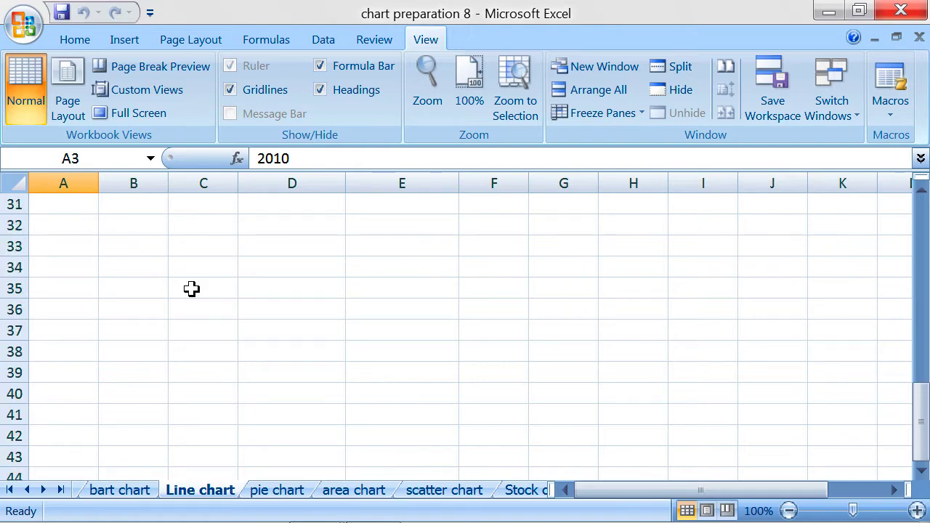
# Examine the Population title in row 1, the year and India headings in row 2, and the first data row below them.
pyautogui.click(153, 210)
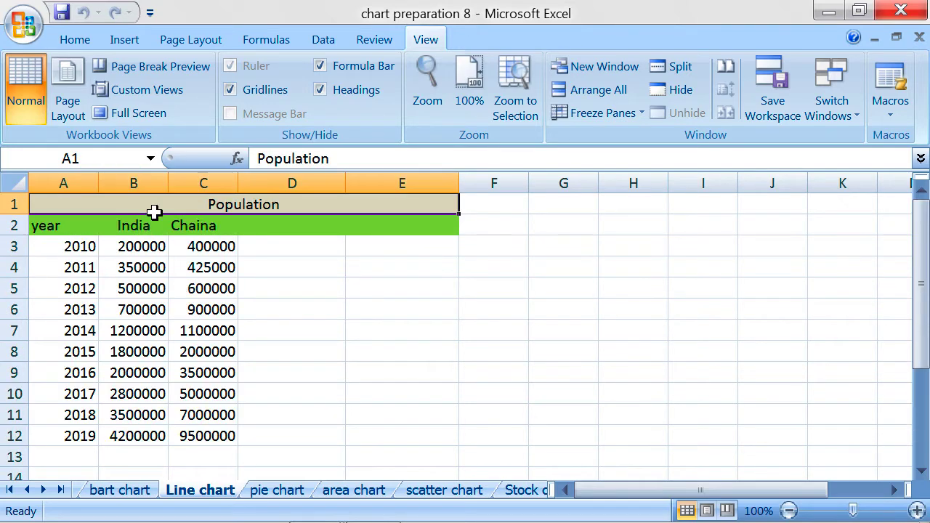
pyautogui.click(154, 226)
pyautogui.click(108, 207)
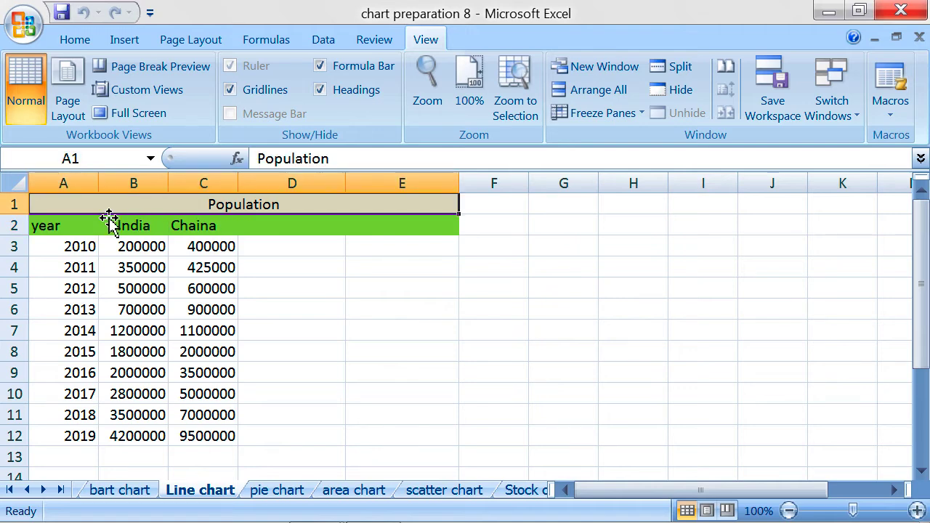
pyautogui.click(108, 224)
pyautogui.click(93, 247)
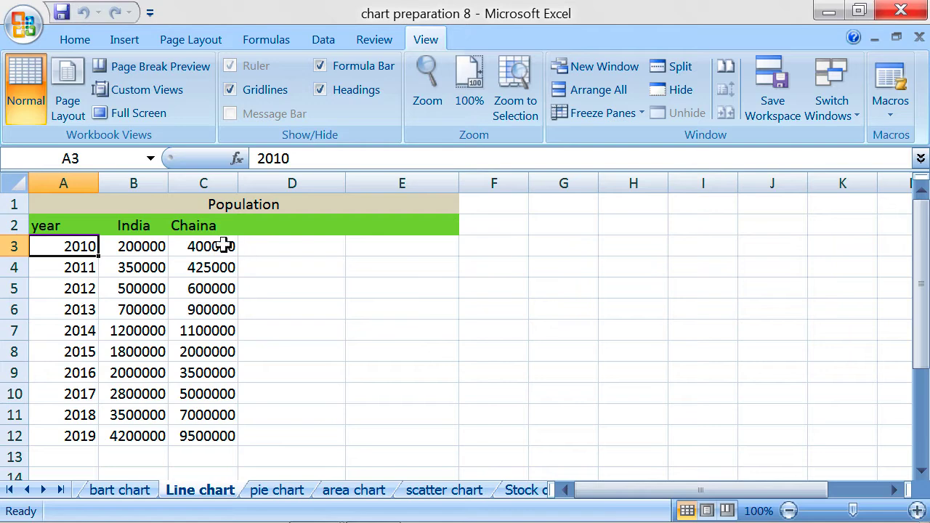
pyautogui.click(154, 210)
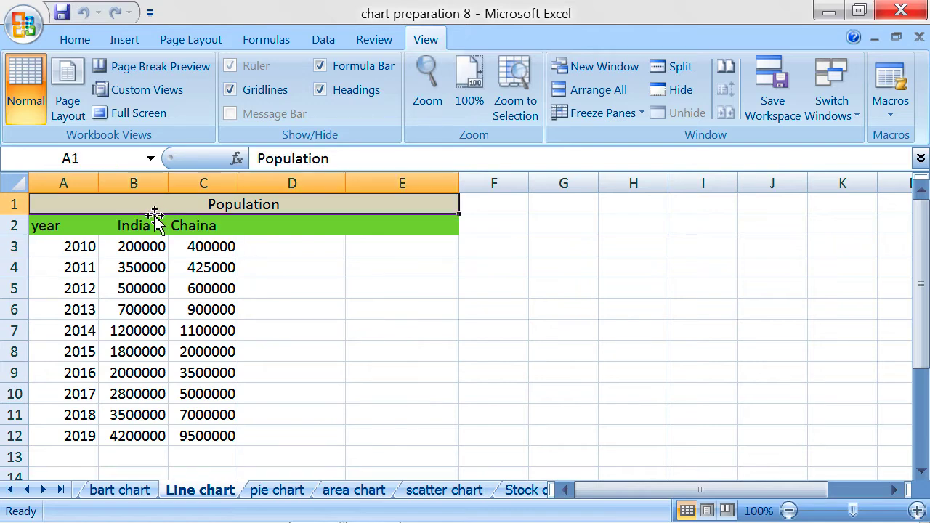
pyautogui.click(152, 225)
# Freeze panes at cell A3 to lock rows 1 and 2, and check the headers while viewing the sheet down to row 24.
pyautogui.click(70, 246)
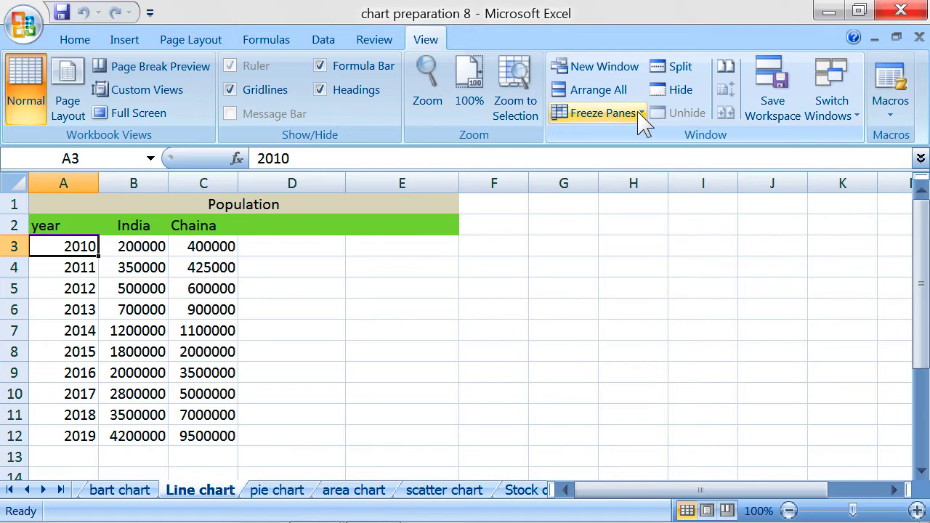
pyautogui.click(129, 290)
pyautogui.click(63, 245)
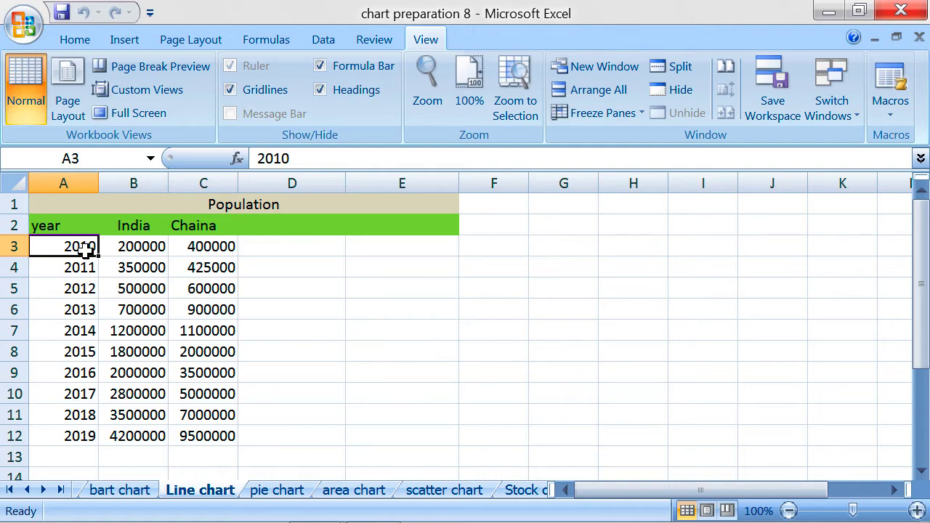
pyautogui.click(619, 114)
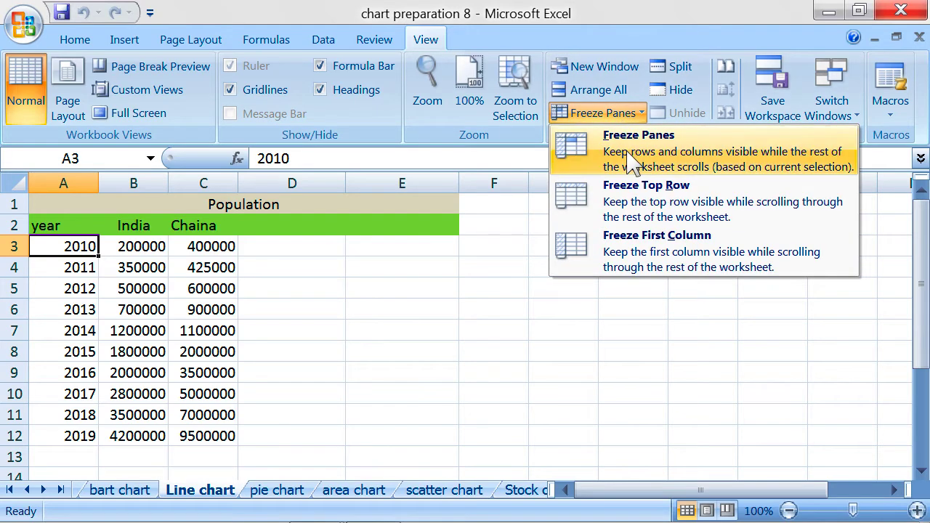
pyautogui.click(631, 160)
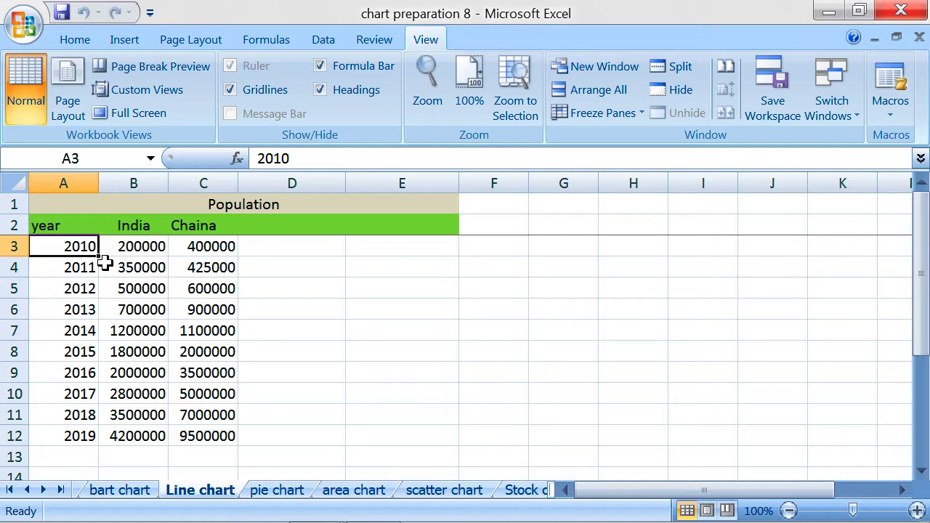
pyautogui.scroll(-4, 127, 283)
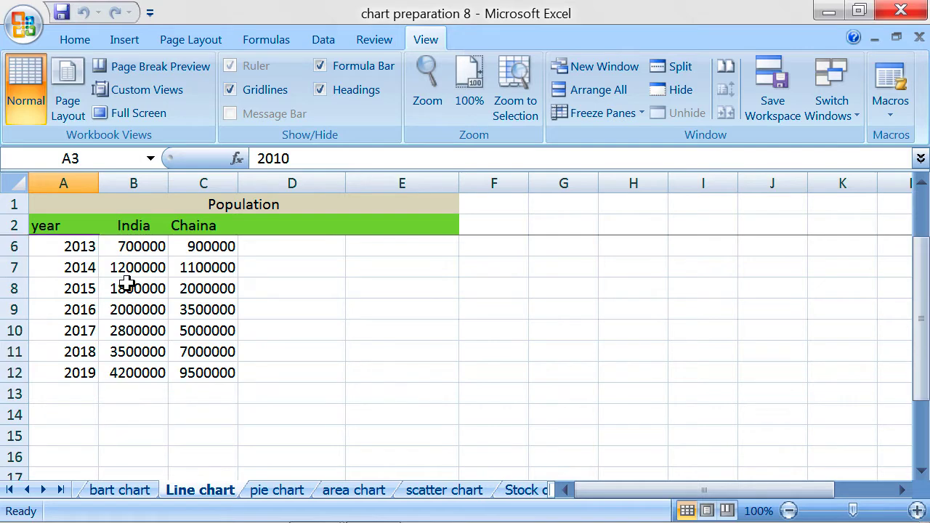
pyautogui.scroll(-8, 128, 284)
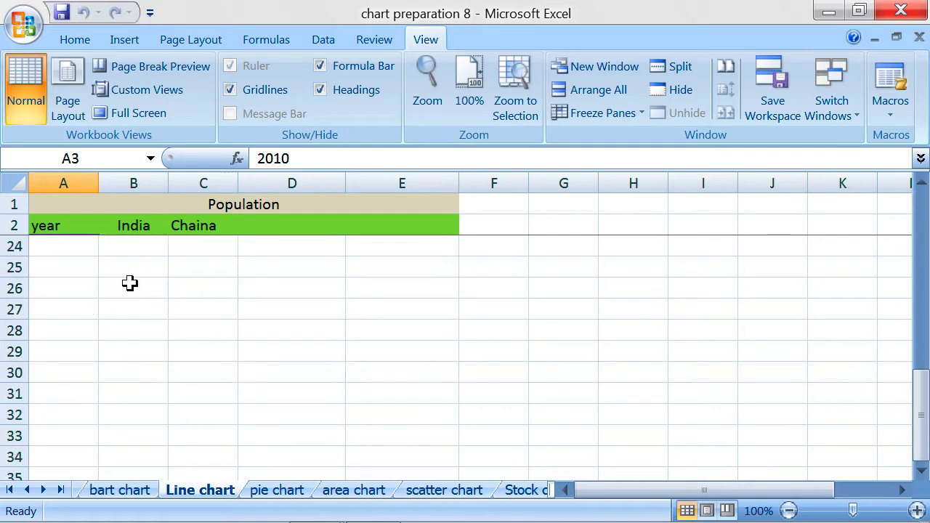
# Look through the sheet down to row 45 and back up to check how frozen rows 1 and 2 behave.
pyautogui.scroll(-7, 129, 283)
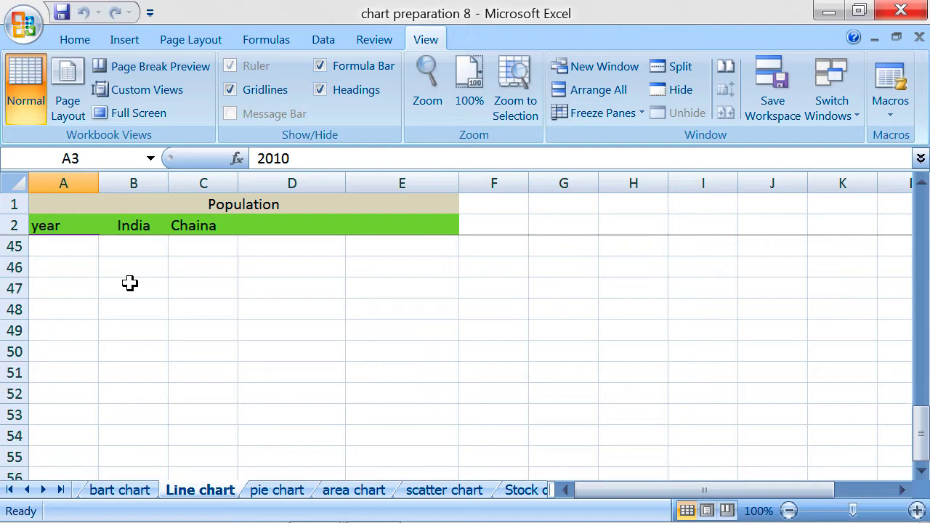
pyautogui.scroll(5, 129, 284)
pyautogui.scroll(6, 130, 283)
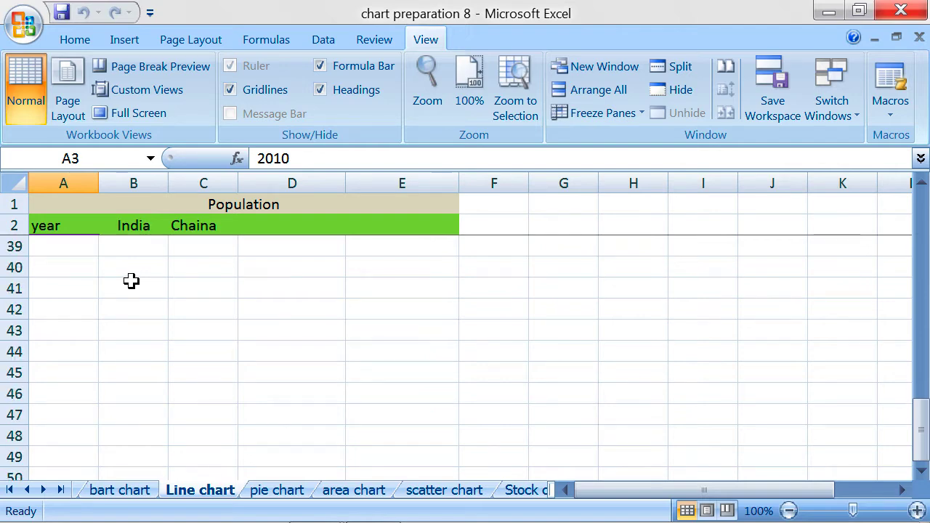
pyautogui.scroll(8, 131, 281)
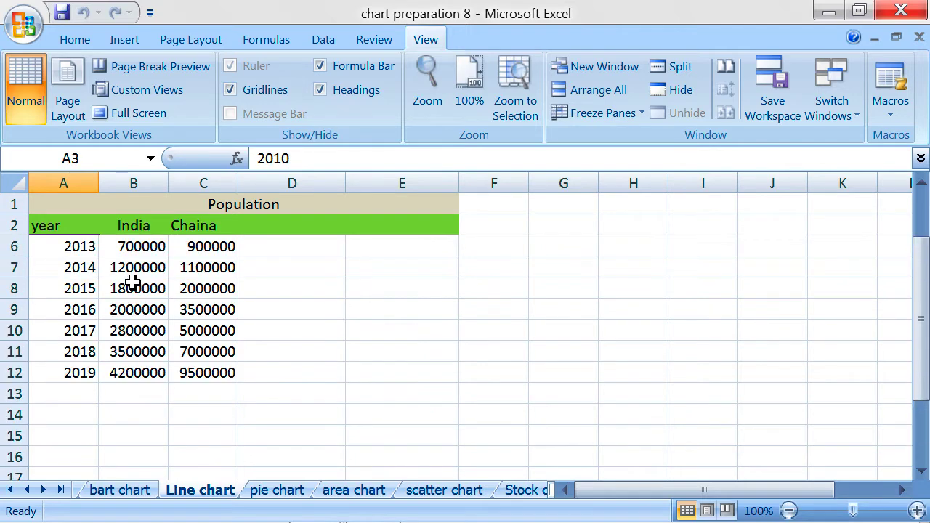
pyautogui.click(157, 229)
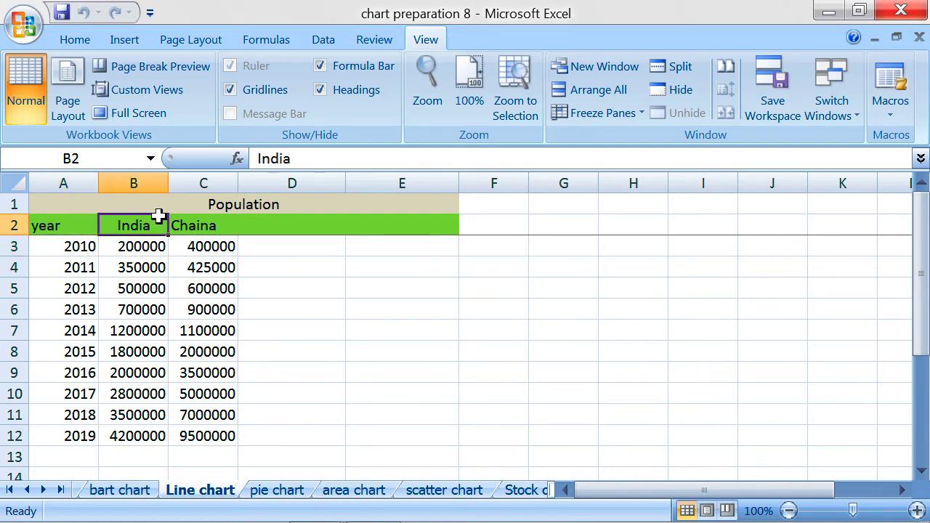
# Select cell A3 and unfreeze the panes that lock rows 1 and 2.
pyautogui.click(74, 252)
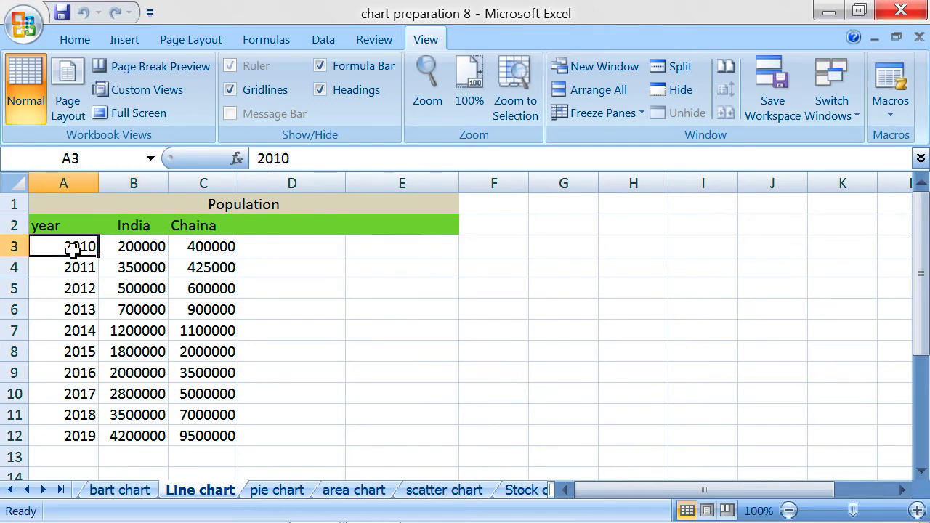
pyautogui.click(629, 113)
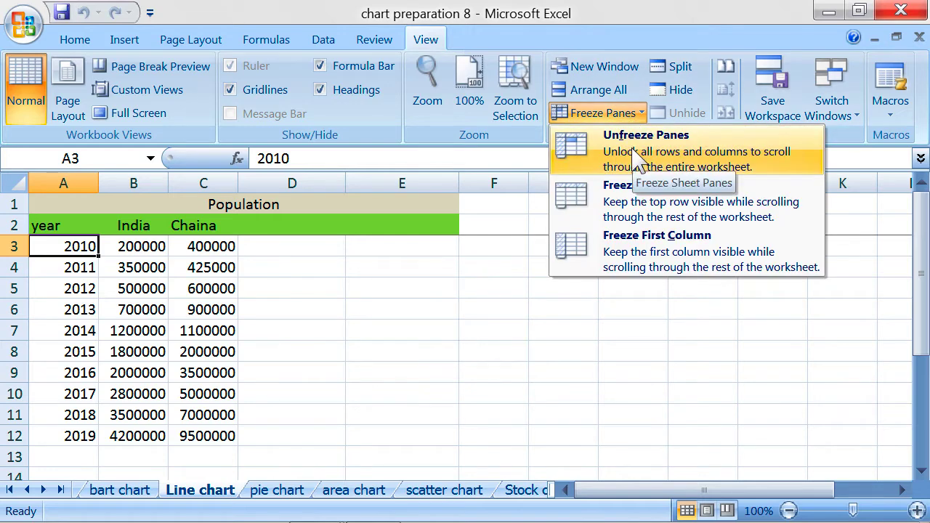
pyautogui.click(634, 151)
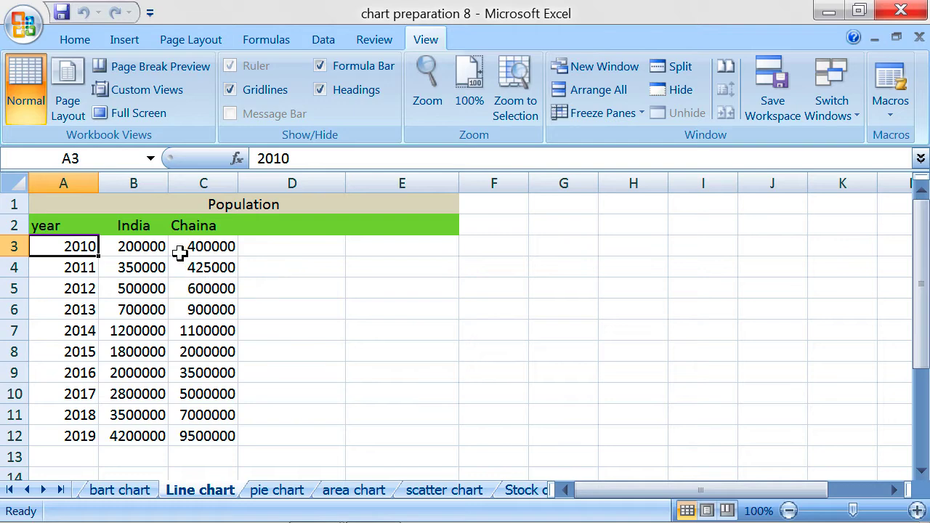
# Select the whole of row 1 with the Population title and apply Freeze Top Row.
pyautogui.click(152, 207)
pyautogui.click(631, 113)
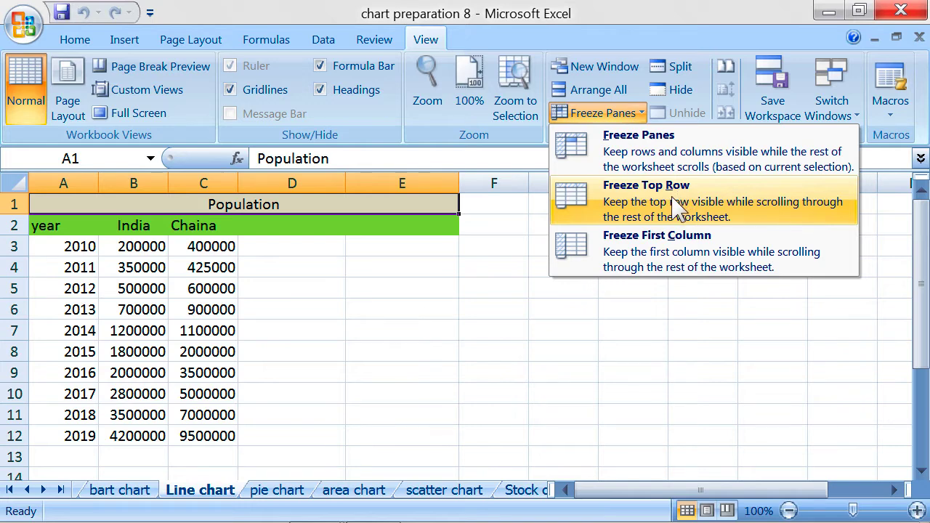
pyautogui.click(329, 234)
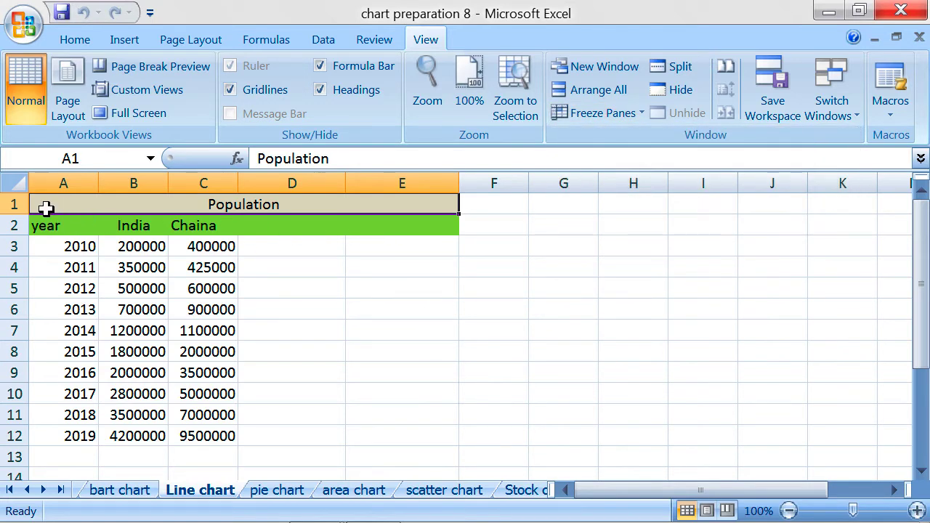
pyautogui.click(6, 204)
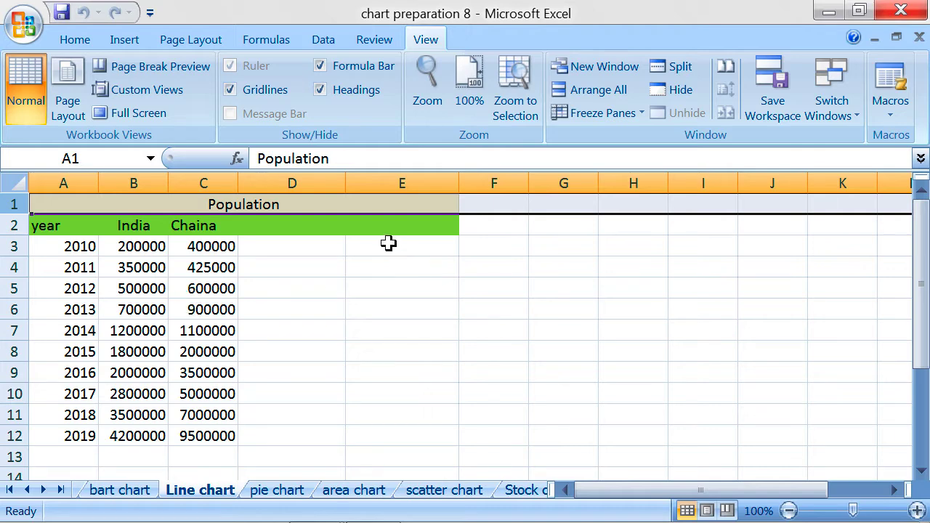
pyautogui.click(630, 114)
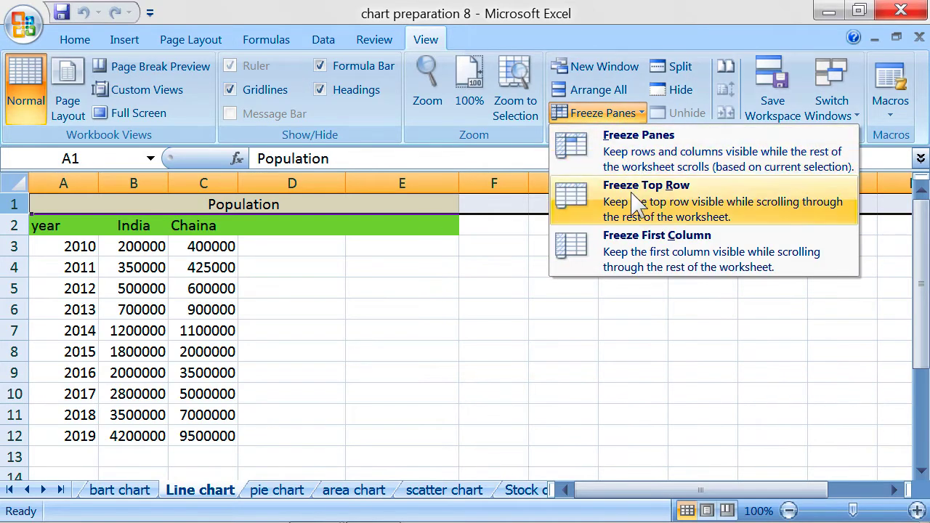
pyautogui.click(615, 201)
# Look through the sheet down to row 35 and back up to examine how the Population and year heading rows behave.
pyautogui.click(181, 290)
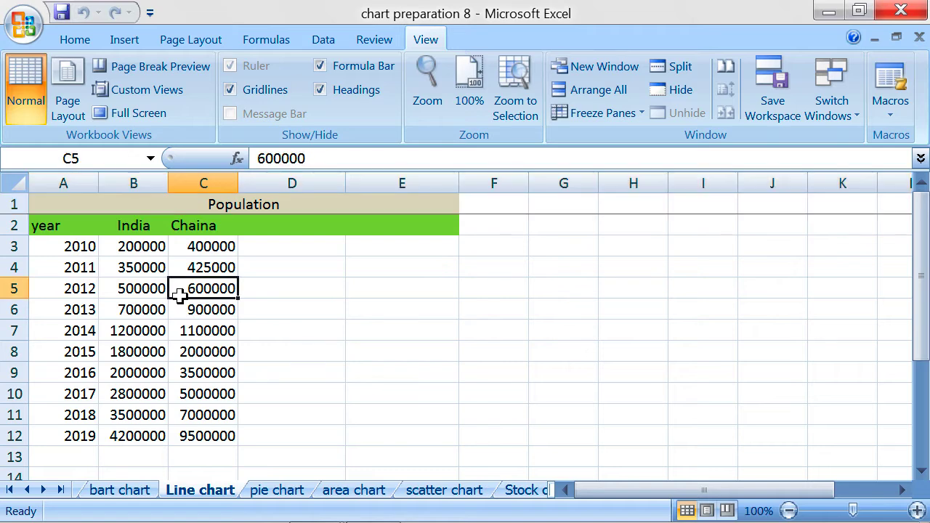
pyautogui.scroll(-1, 180, 287)
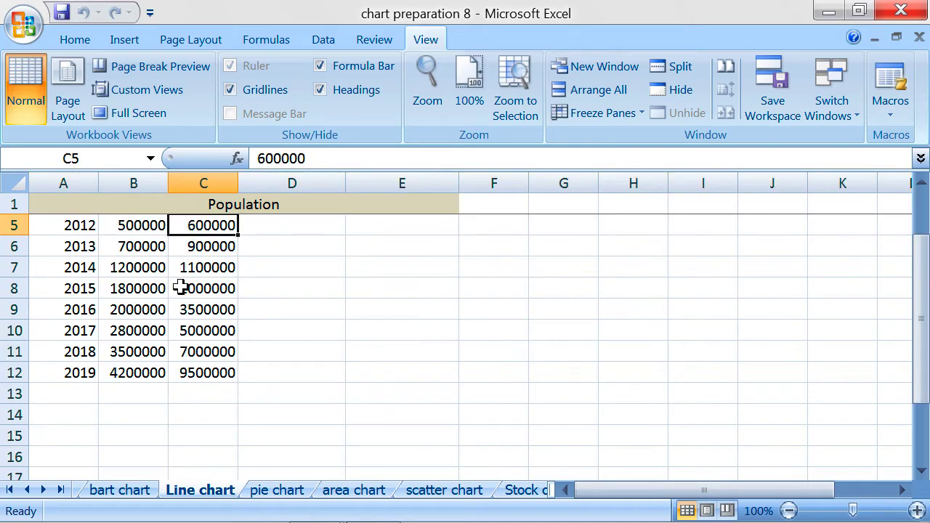
pyautogui.scroll(-5, 180, 288)
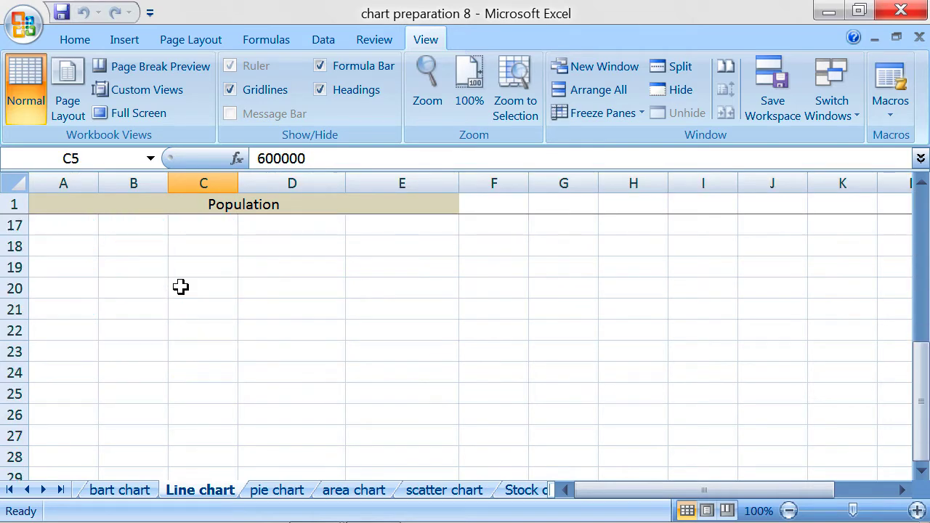
pyautogui.scroll(-7, 181, 284)
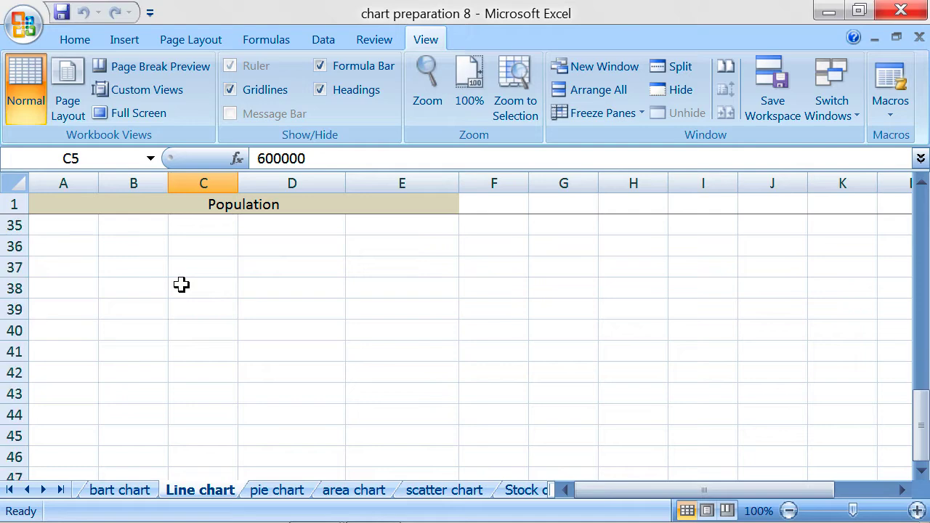
pyautogui.scroll(6, 183, 282)
pyautogui.scroll(7, 186, 279)
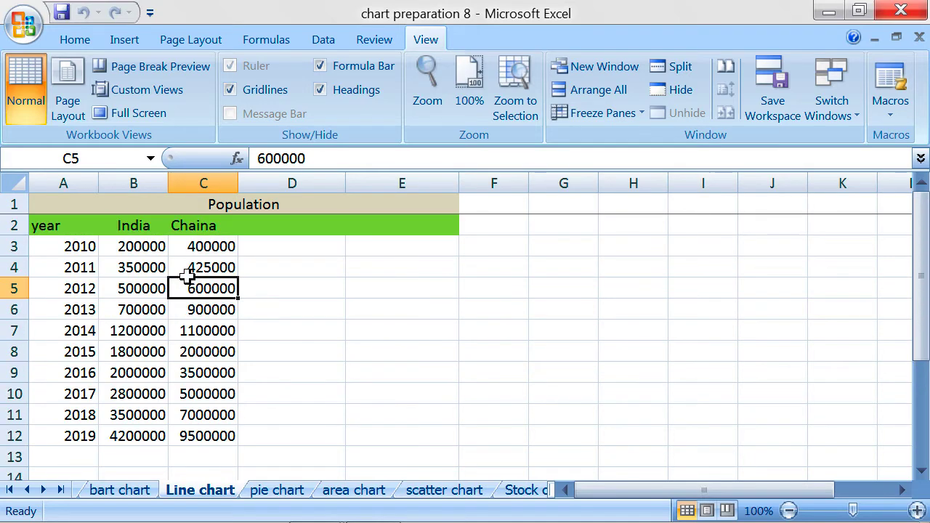
pyautogui.scroll(-5, 215, 204)
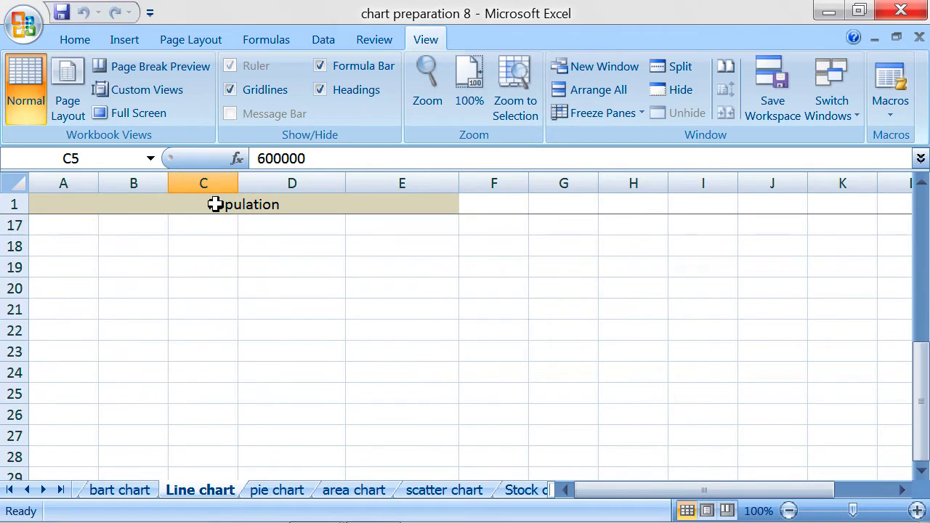
pyautogui.scroll(5, 216, 203)
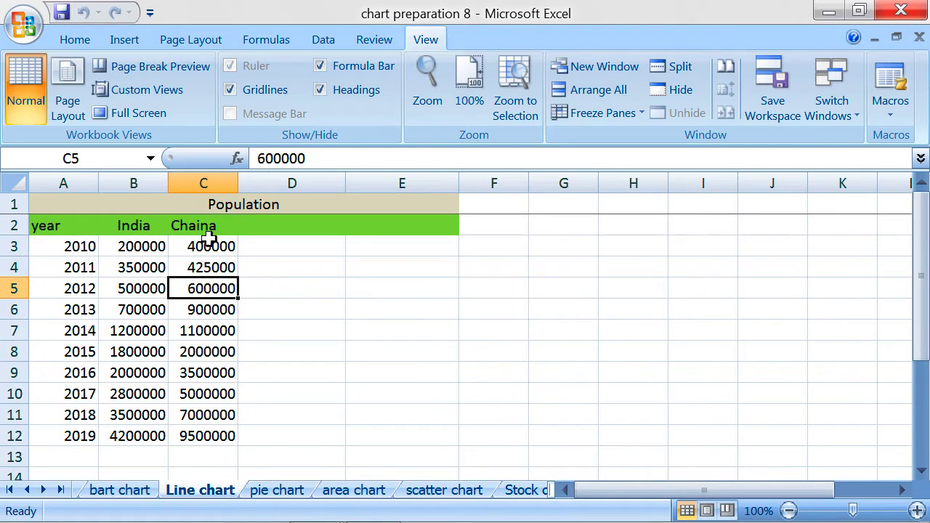
# Select cell A3 in the year column and apply Freeze First Column in place of the frozen top row.
pyautogui.click(208, 240)
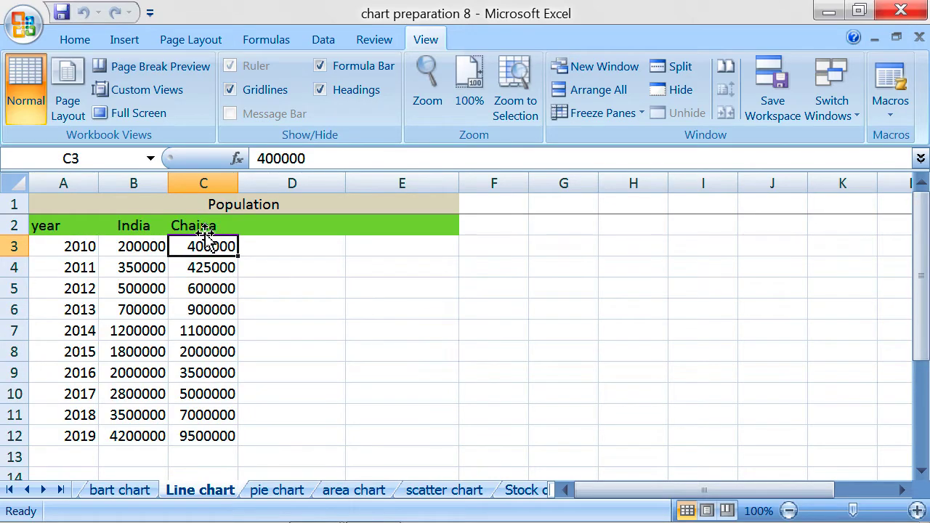
pyautogui.click(69, 249)
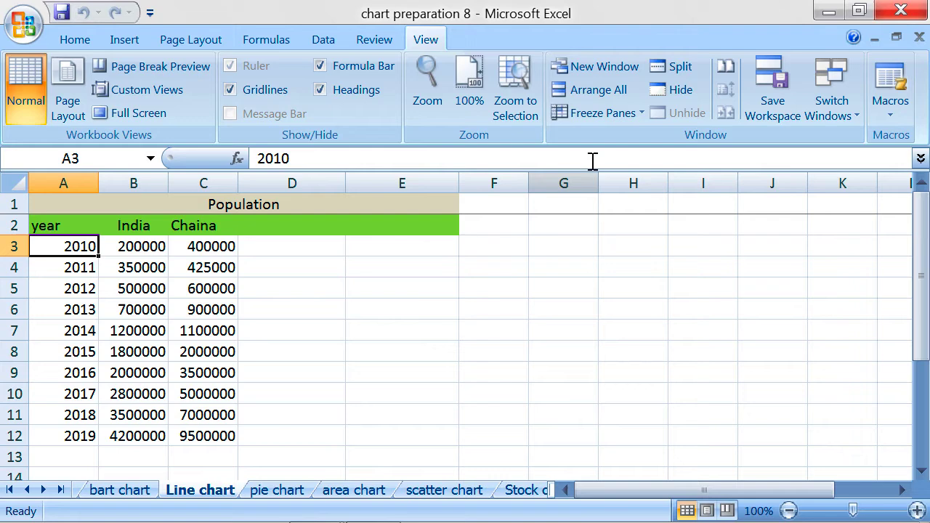
pyautogui.click(644, 117)
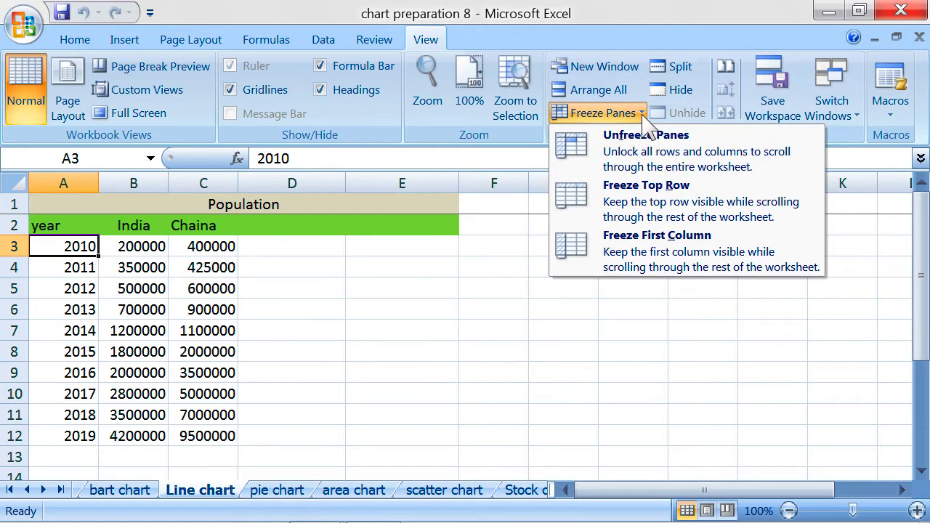
pyautogui.click(632, 258)
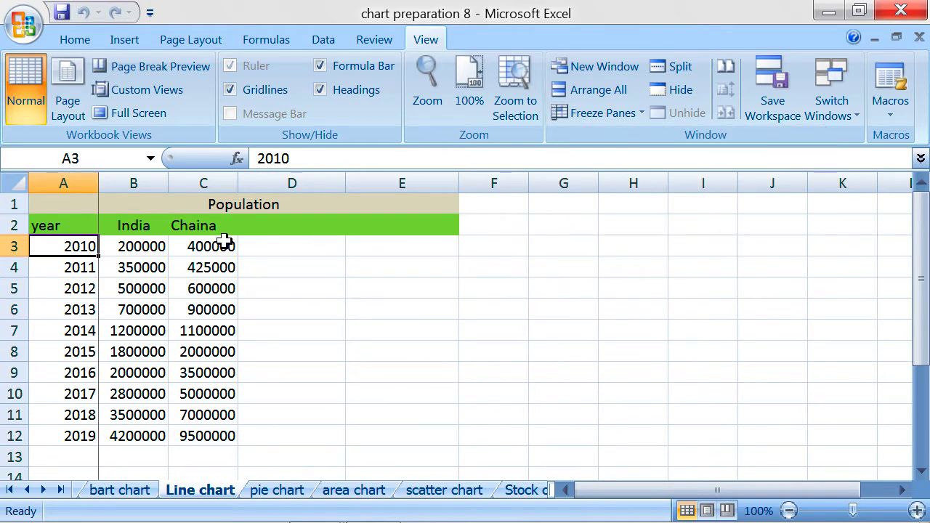
# Move along row 3 from cell C3 out to cell Y3 to examine how the frozen year column behaves.
pyautogui.click(223, 247)
pyautogui.click(240, 250)
pyautogui.press('Right')
pyautogui.press('Right')
pyautogui.press('Right')
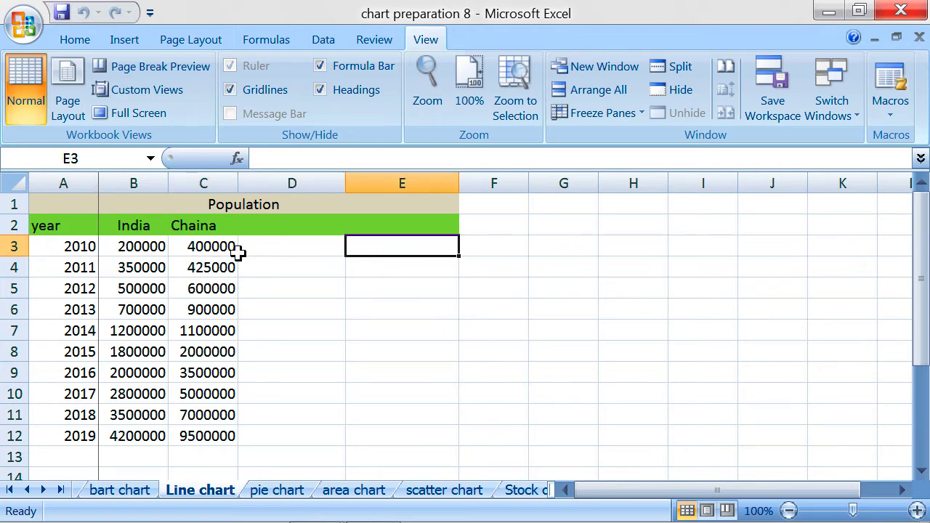
pyautogui.press('Right')
pyautogui.press('Right')
pyautogui.press('Right')
pyautogui.press('Right')
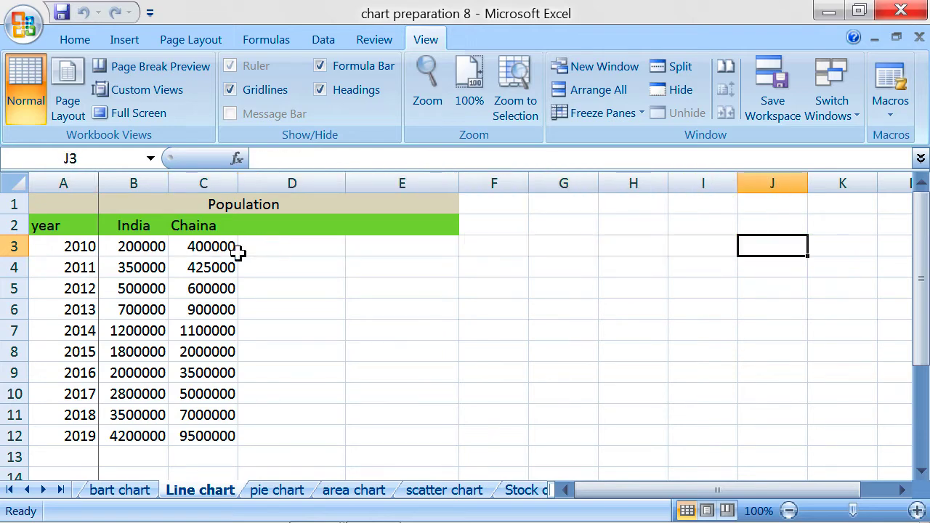
pyautogui.press('Right')
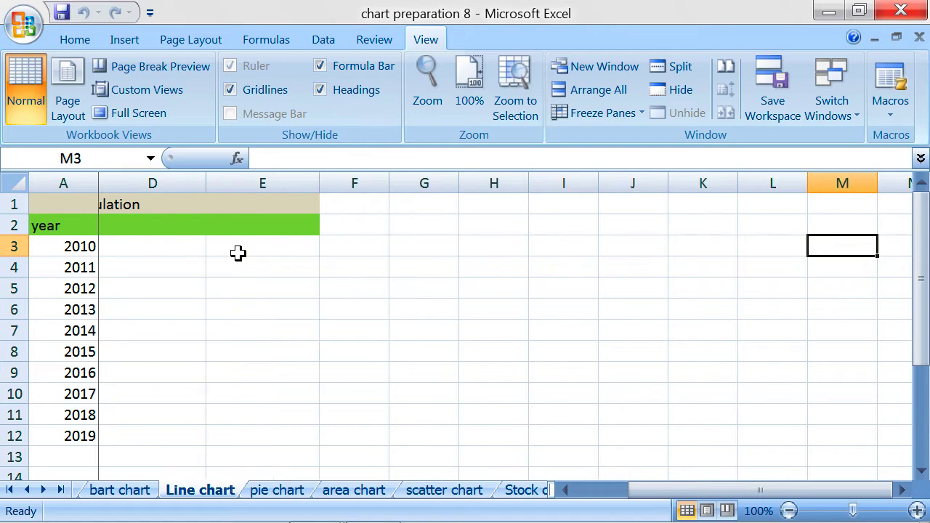
pyautogui.press('Right')
pyautogui.press('Right')
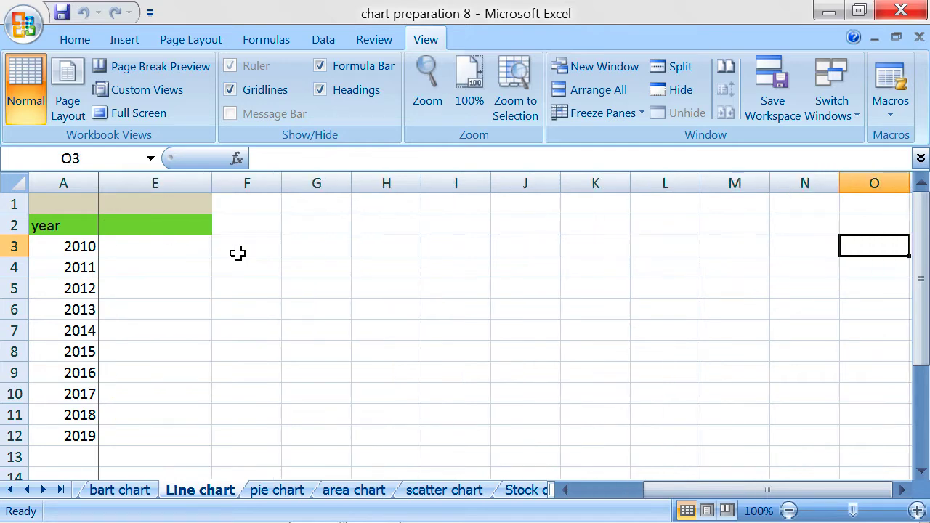
pyautogui.press('Right')
pyautogui.press('Right')
pyautogui.press('Right')
pyautogui.press('Right')
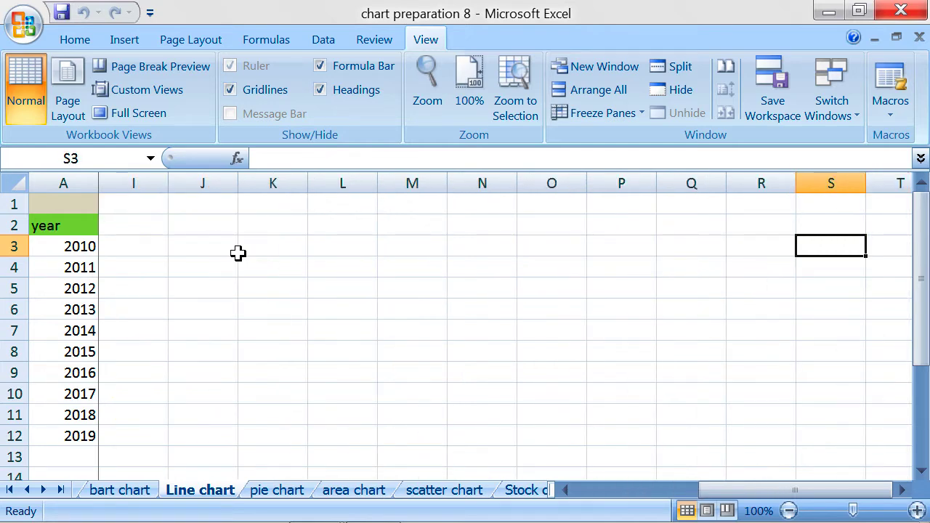
pyautogui.press('Right')
pyautogui.press('Right')
pyautogui.press('Right')
pyautogui.press('Right')
pyautogui.press('Right')
pyautogui.press('Right')
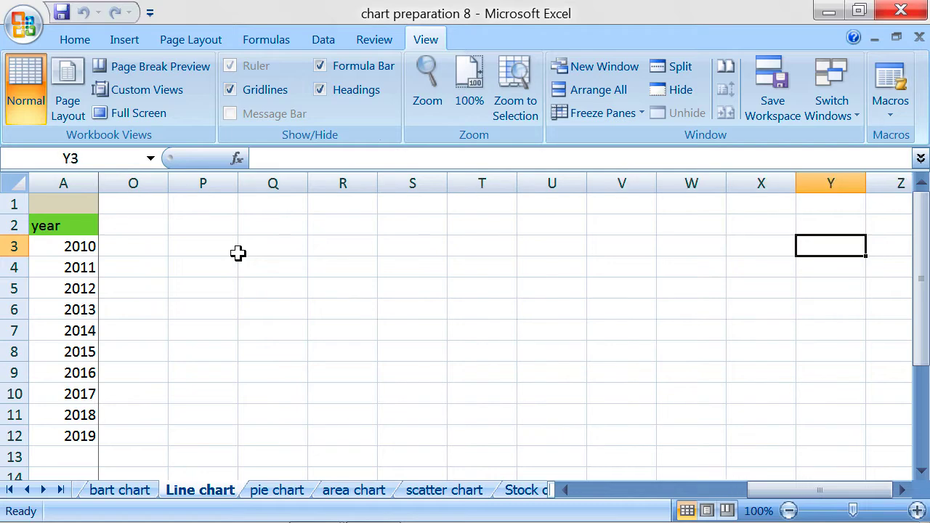
# Move back along row 3 to cell B3, checking the India and Chaina columns beside the frozen year column.
pyautogui.press('Left')
pyautogui.press('Left')
pyautogui.press('Left')
pyautogui.press('Left')
pyautogui.press('Left')
pyautogui.press('Left')
pyautogui.press('Left')
pyautogui.press('Left')
pyautogui.press('Left')
pyautogui.press('Left')
pyautogui.press('Left')
pyautogui.press('Left')
pyautogui.press('Left')
pyautogui.press('Left')
pyautogui.press('Left')
pyautogui.press('Left')
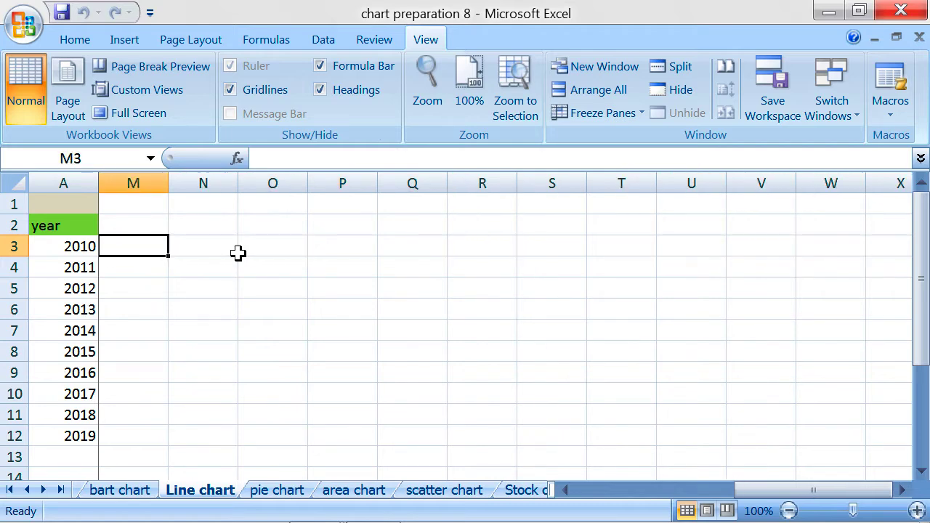
pyautogui.press('Left')
pyautogui.press('Left')
pyautogui.press('Left')
pyautogui.press('Left')
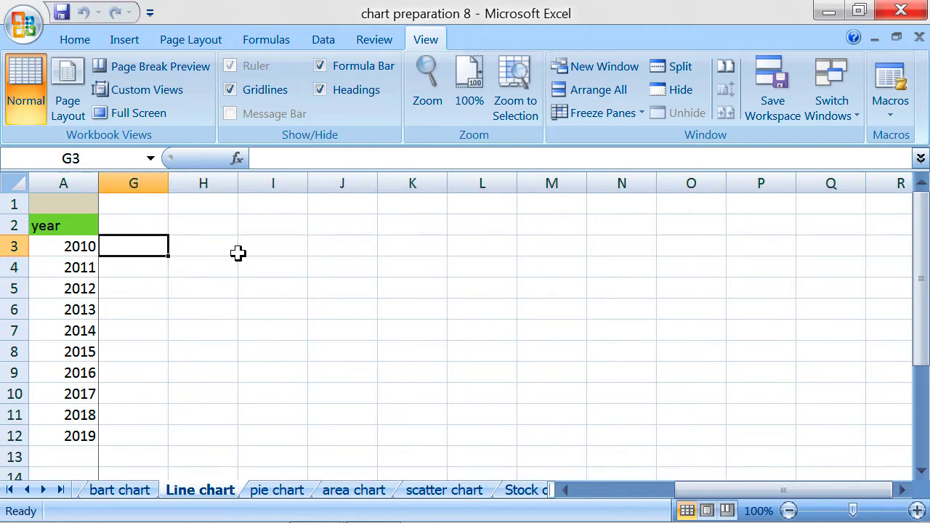
pyautogui.press('Left')
pyautogui.press('Left')
pyautogui.press('Left')
pyautogui.press('Left')
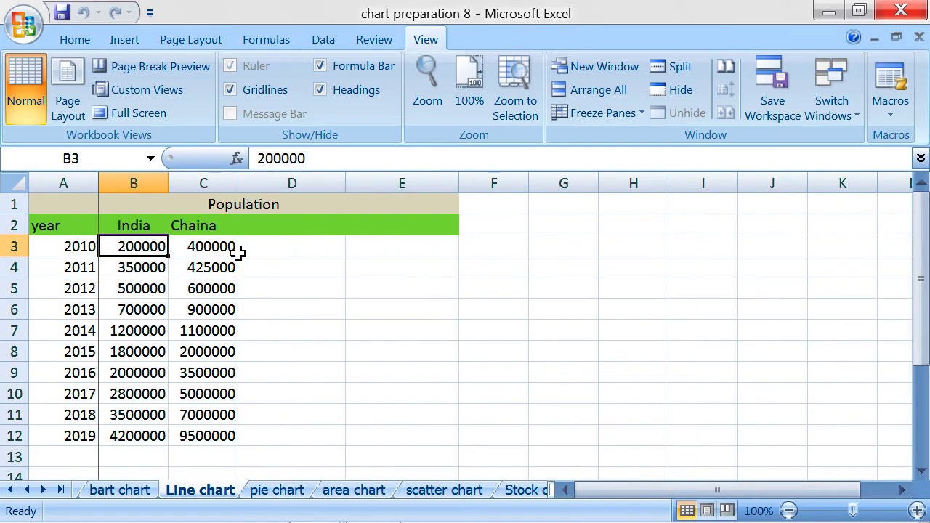
# Unfreeze the first column with cell B3 selected.
pyautogui.press('Right')
pyautogui.press('Right')
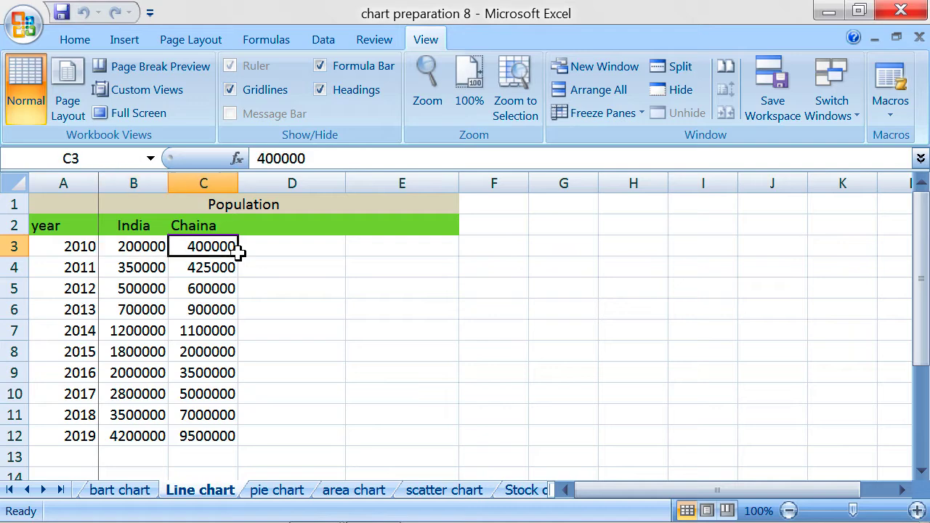
pyautogui.press('Left')
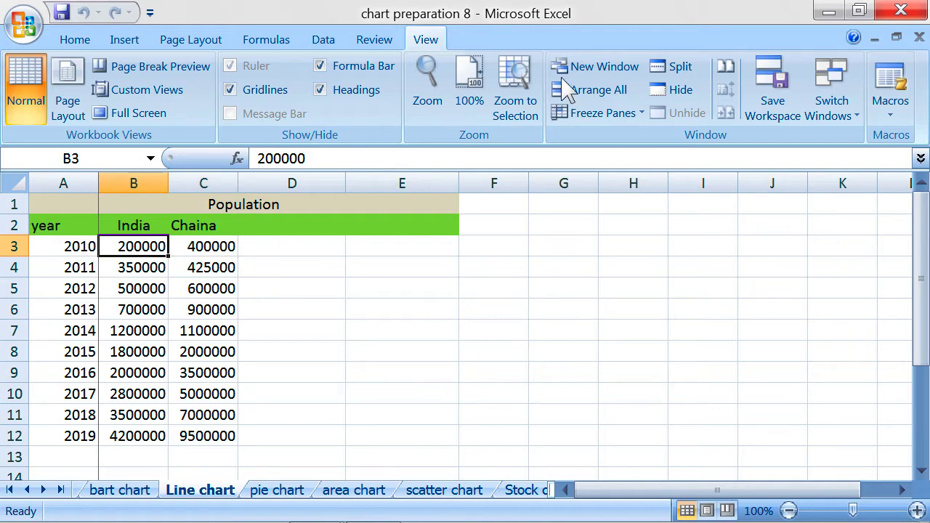
pyautogui.click(617, 115)
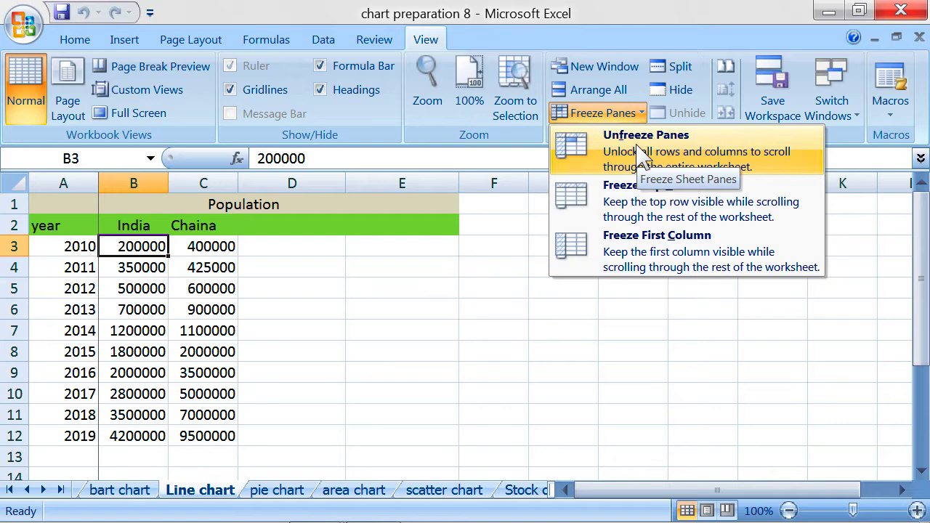
pyautogui.click(636, 150)
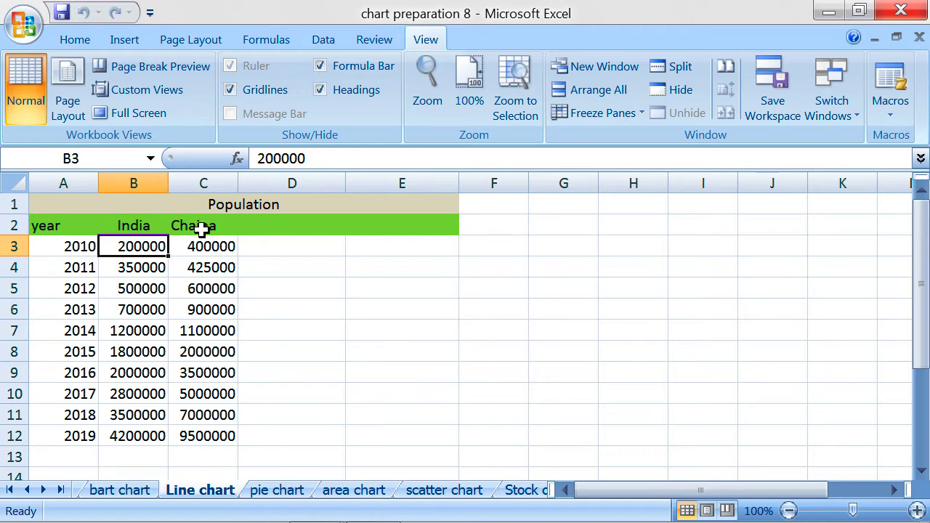
pyautogui.click(634, 118)
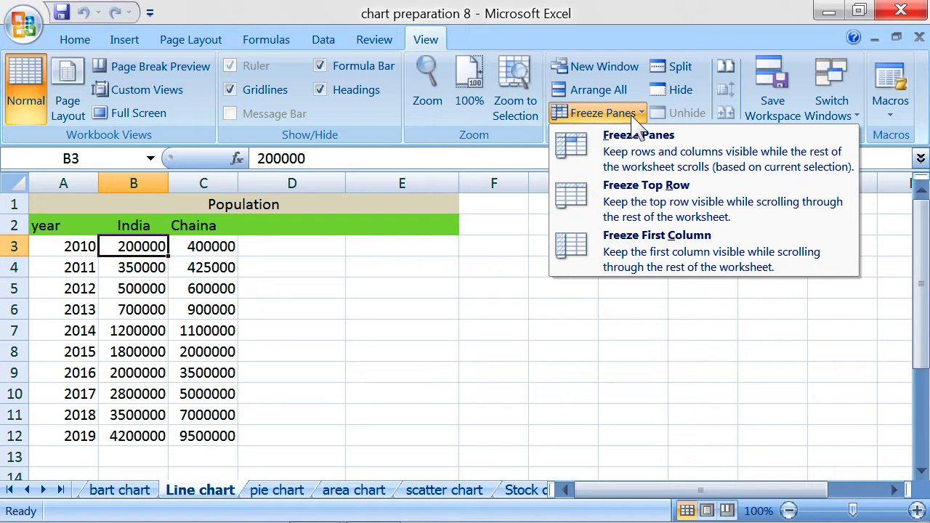
pyautogui.click(361, 235)
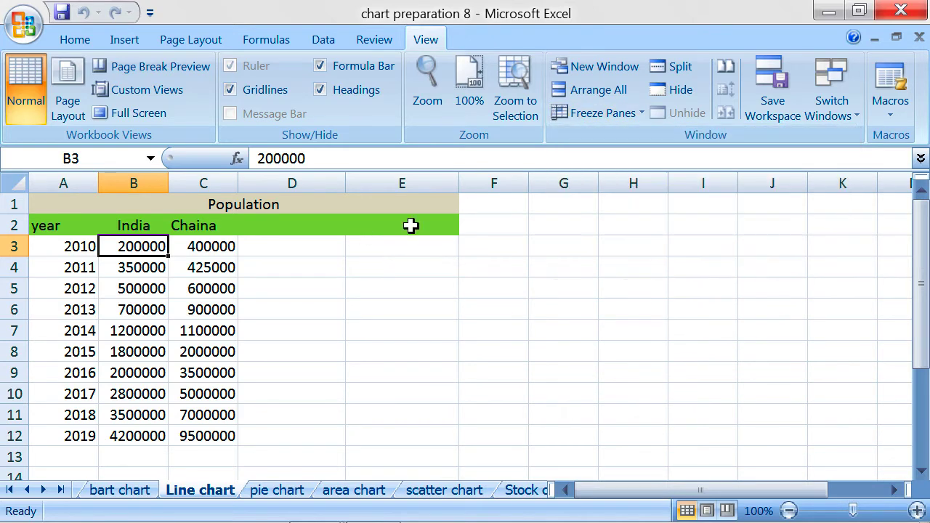
# Split the Line chart sheet into four panes and move the split crossing to below row 11 and beyond column G.
pyautogui.click(678, 72)
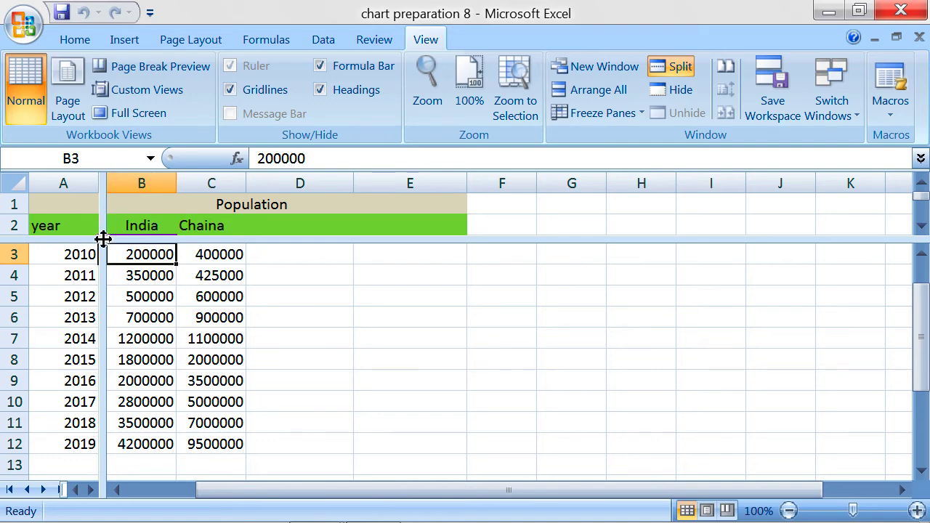
pyautogui.moveTo(103, 239)
pyautogui.mouseDown()
pyautogui.moveTo(566, 428)
pyautogui.moveTo(552, 436)
pyautogui.mouseUp()
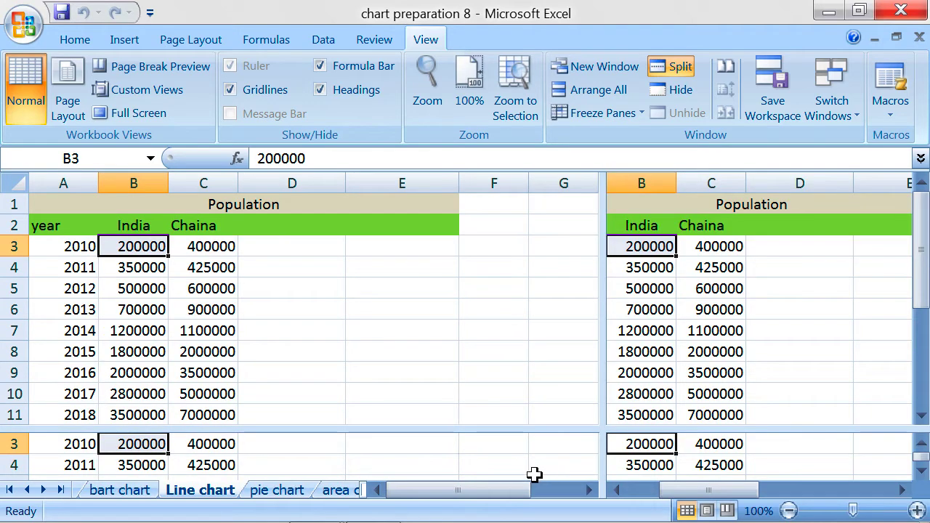
# Select cells in each of the four split panes, including F3, C5, D3 and B4, to examine how every pane shows the sheet.
pyautogui.click(476, 250)
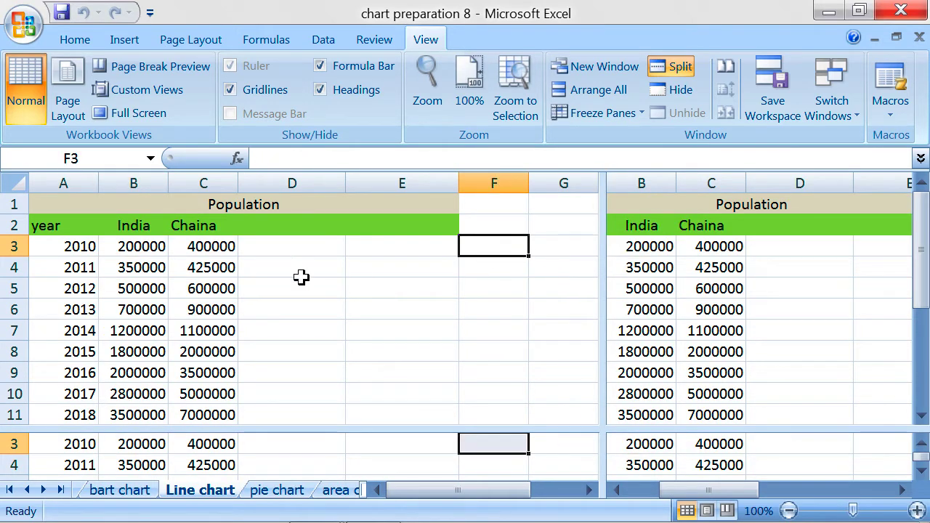
pyautogui.click(214, 226)
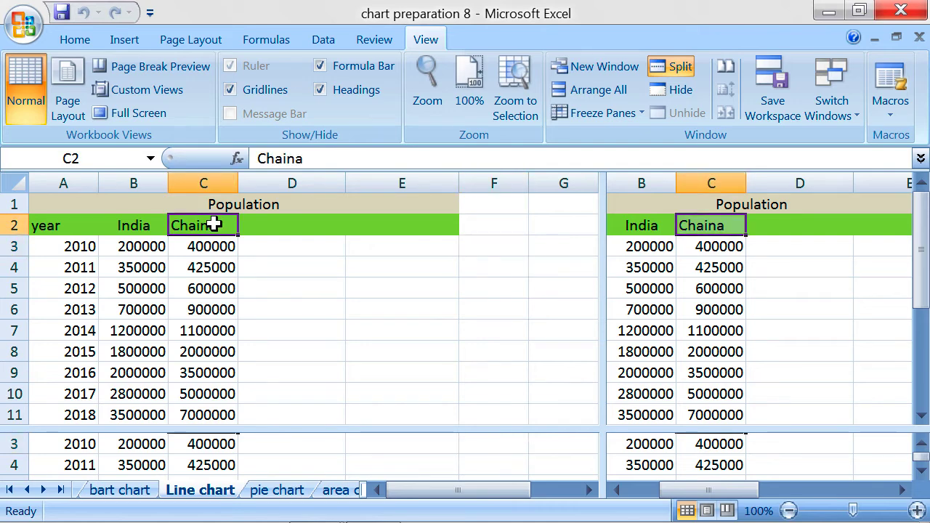
pyautogui.click(699, 288)
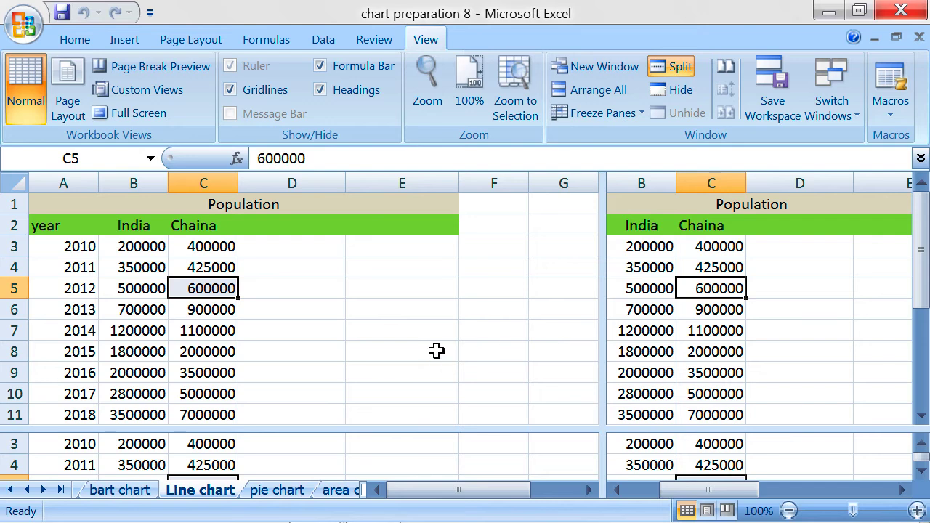
pyautogui.scroll(-1, 406, 385)
pyautogui.click(309, 449)
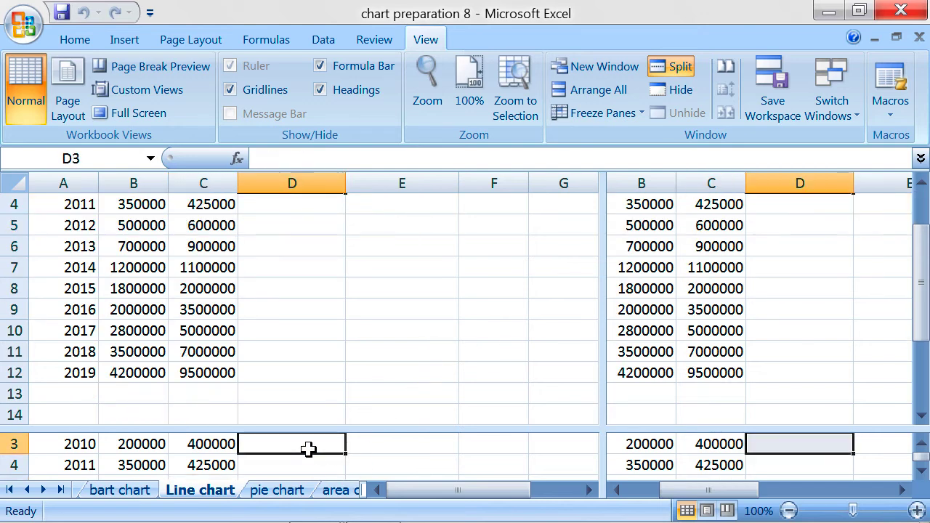
pyautogui.click(636, 456)
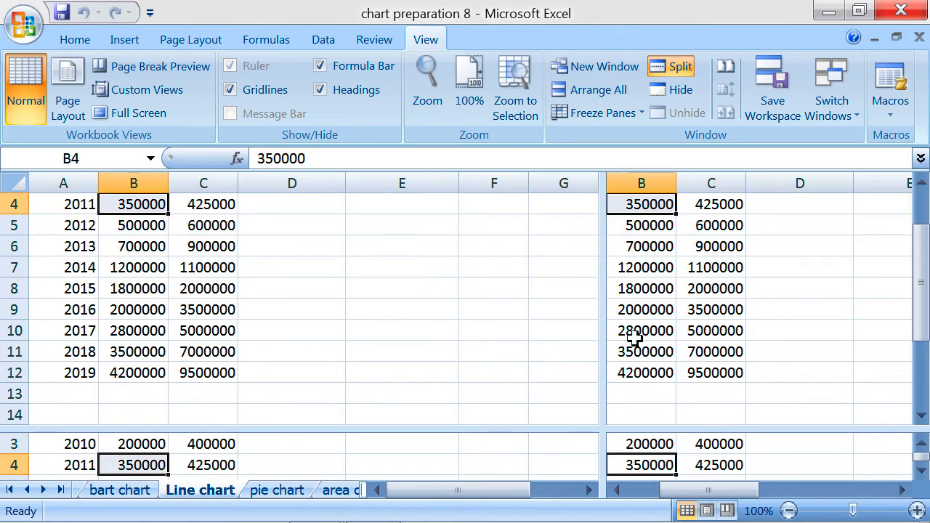
pyautogui.click(638, 244)
pyautogui.click(404, 230)
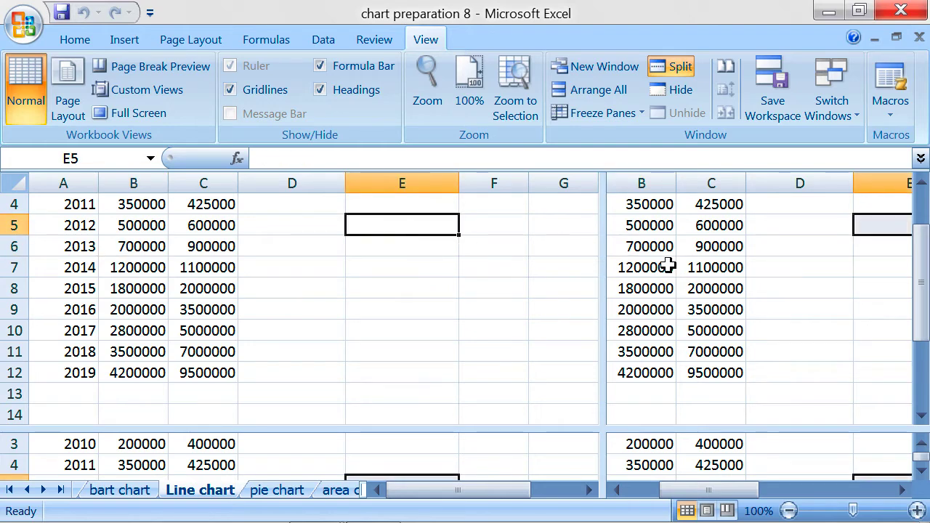
pyautogui.click(395, 205)
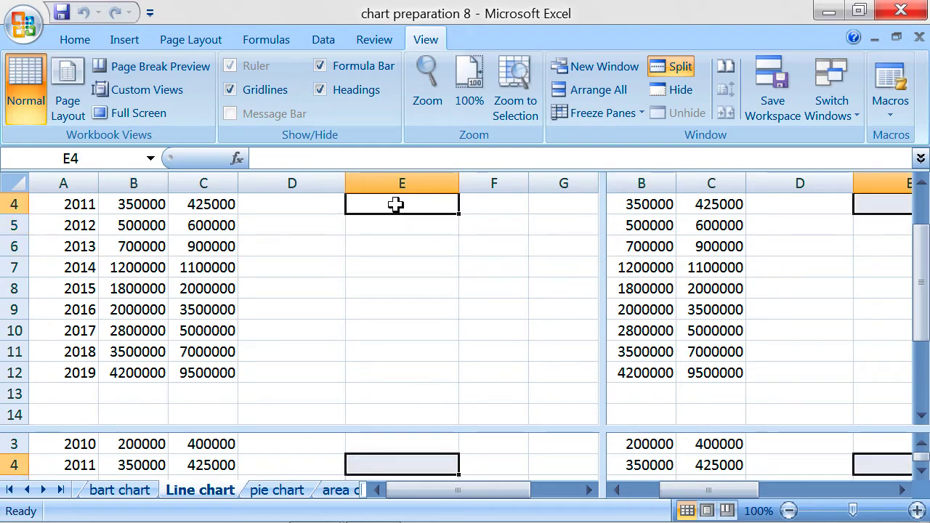
pyautogui.moveTo(395, 210); pyautogui.dragTo(401, 404)
pyautogui.click(689, 462)
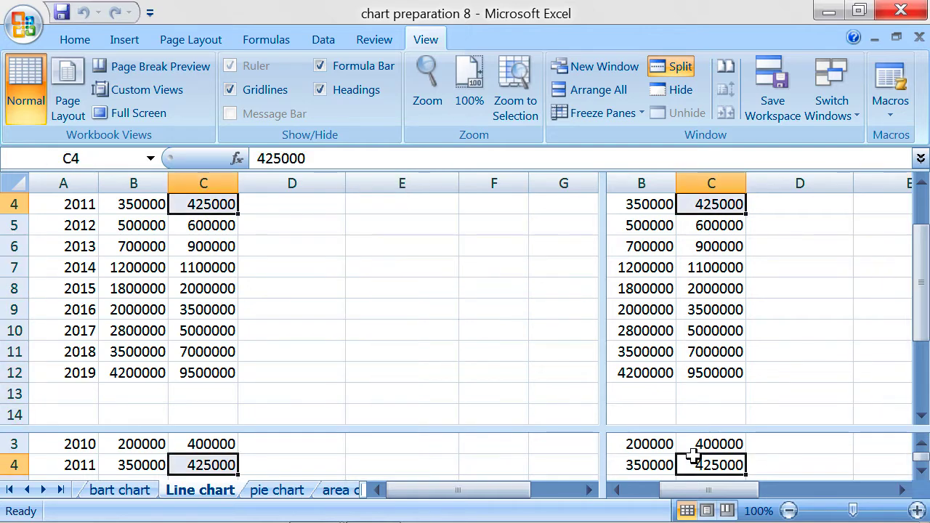
# Start the lower panes at row 12 and move the split crossing to below row 13 and just after column F.
pyautogui.moveTo(925, 327); pyautogui.dragTo(925, 347)
pyautogui.click(798, 455)
pyautogui.scroll(-3, 798, 455)
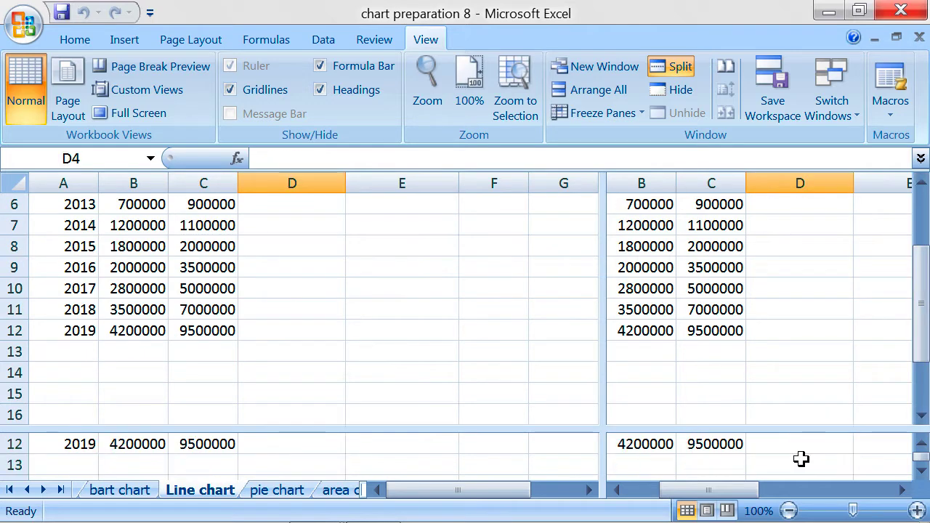
pyautogui.moveTo(602, 429); pyautogui.dragTo(534, 359)
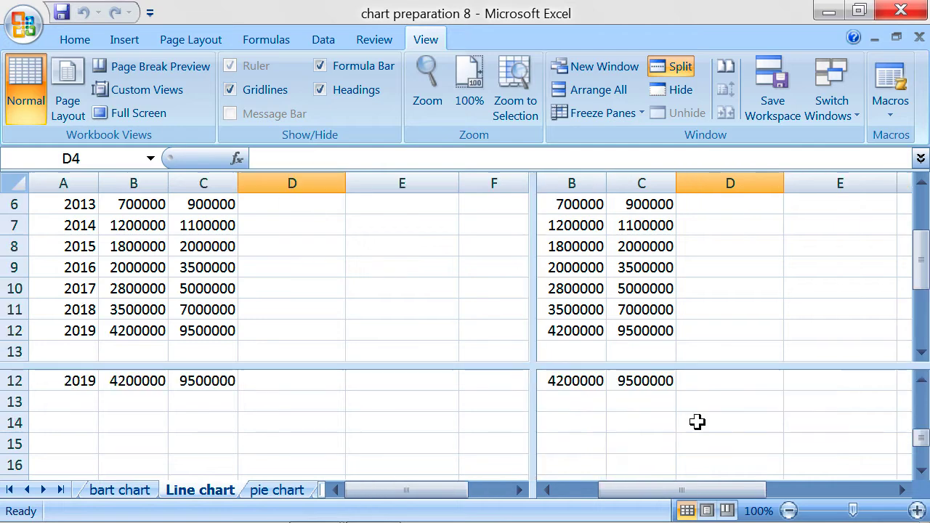
# Select cells C14, D13 and B8, the range A6:F13 and cell E11 to compare selections across the resized panes.
pyautogui.click(665, 421)
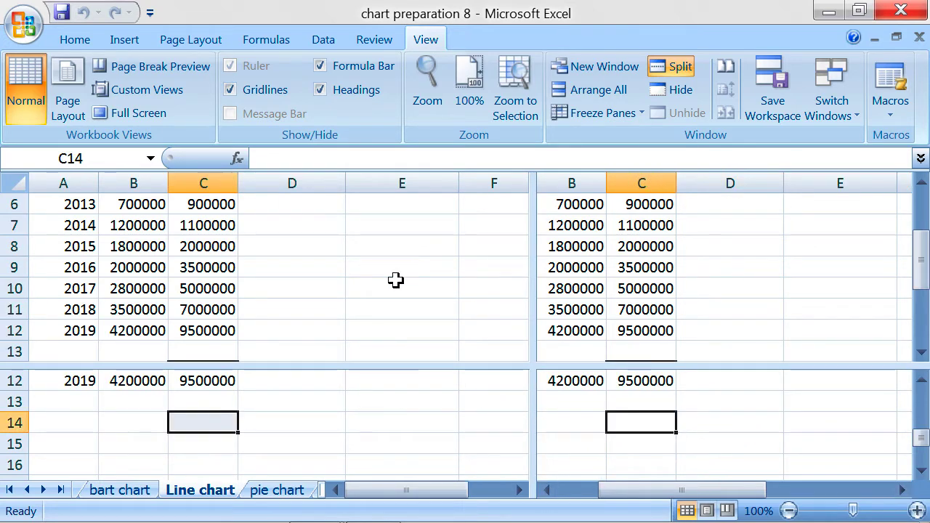
pyautogui.click(334, 399)
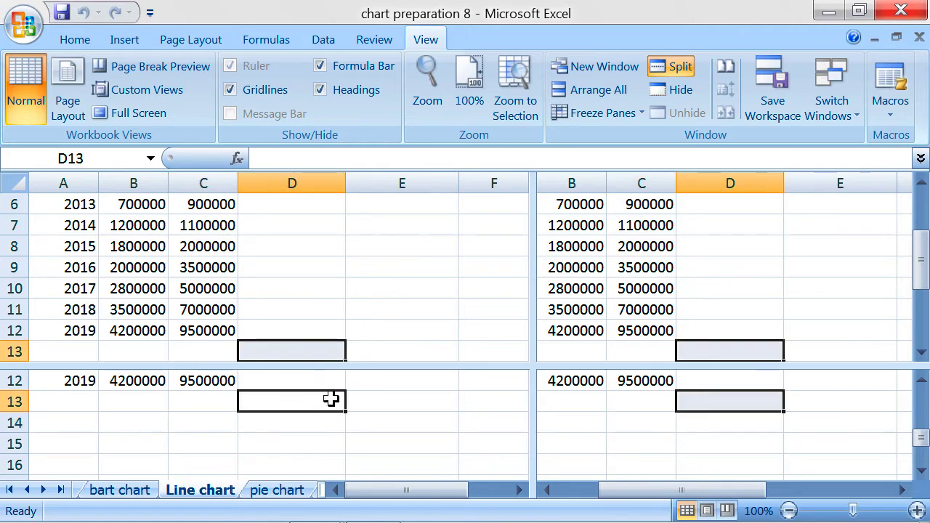
pyautogui.click(158, 246)
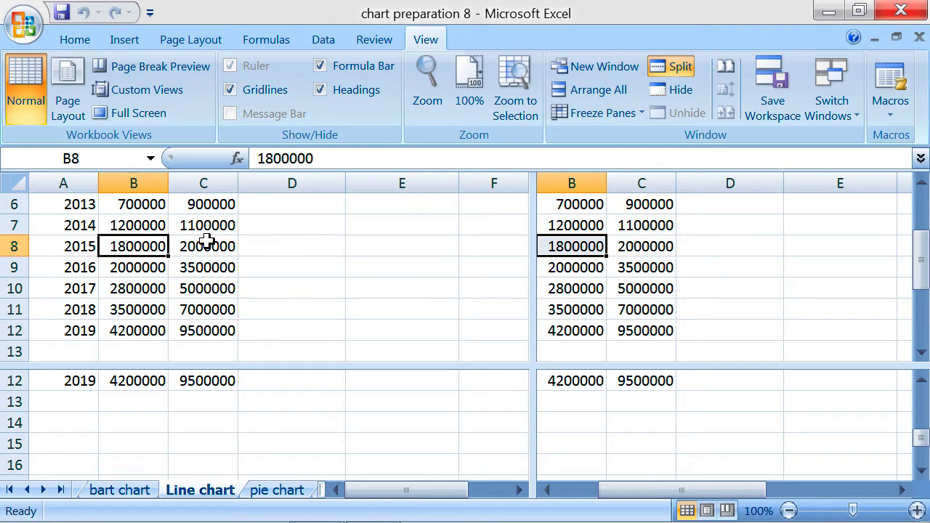
pyautogui.moveTo(87, 203); pyautogui.dragTo(491, 344)
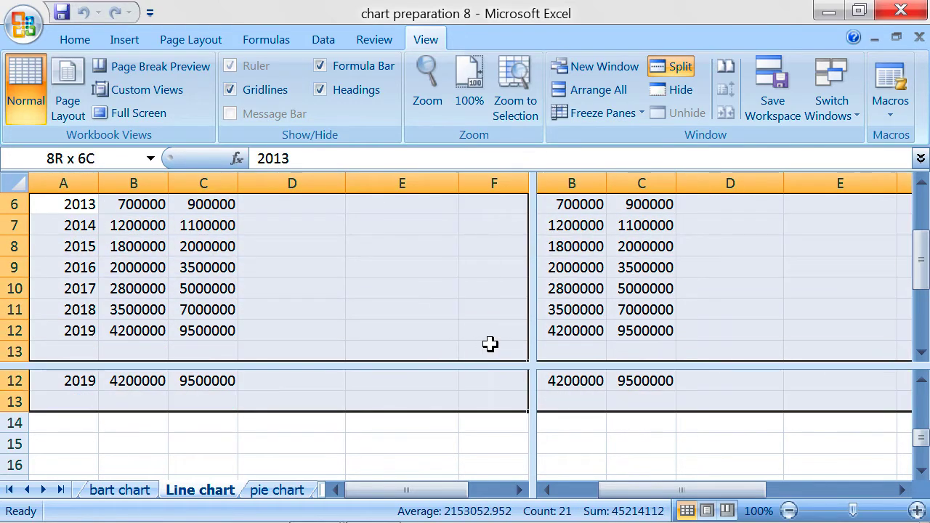
pyautogui.click(384, 302)
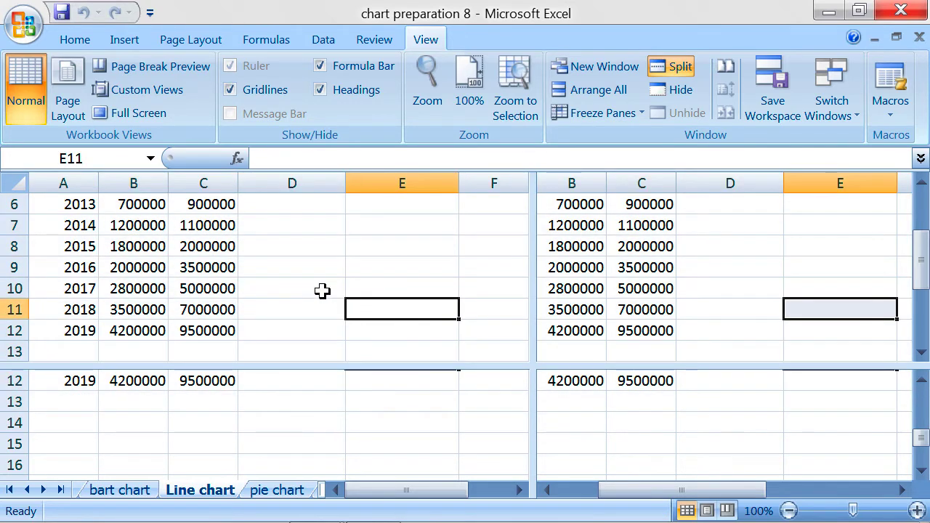
# Examine how the upper panes scroll independently of the lower panes, selecting cells C16 and C14 and finishing at row 1.
pyautogui.scroll(2, 322, 291)
pyautogui.scroll(-4, 327, 287)
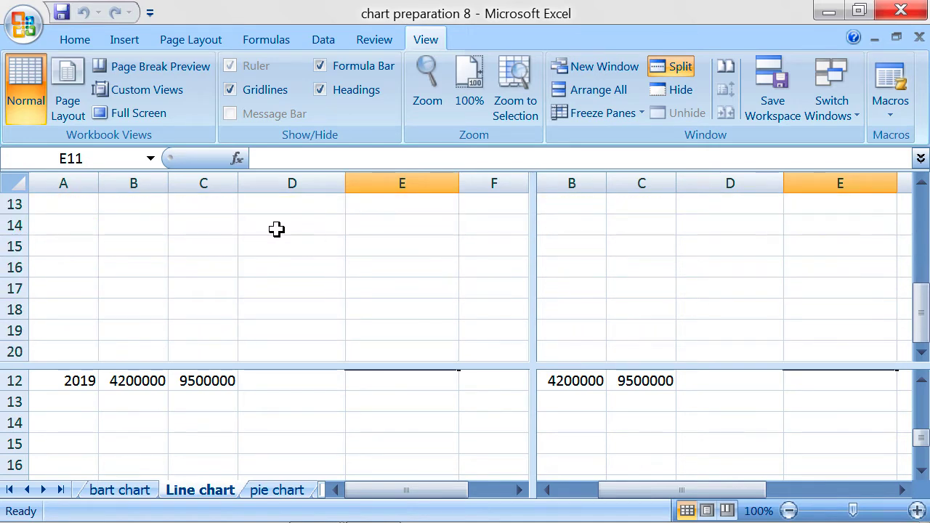
pyautogui.click(303, 248)
pyautogui.click(607, 260)
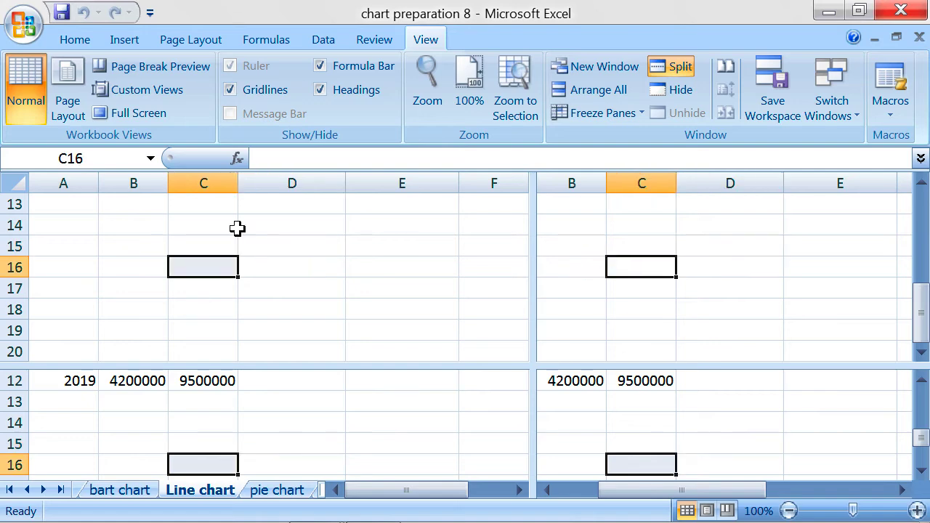
pyautogui.click(237, 228)
pyautogui.scroll(3, 243, 264)
pyautogui.scroll(-1, 244, 265)
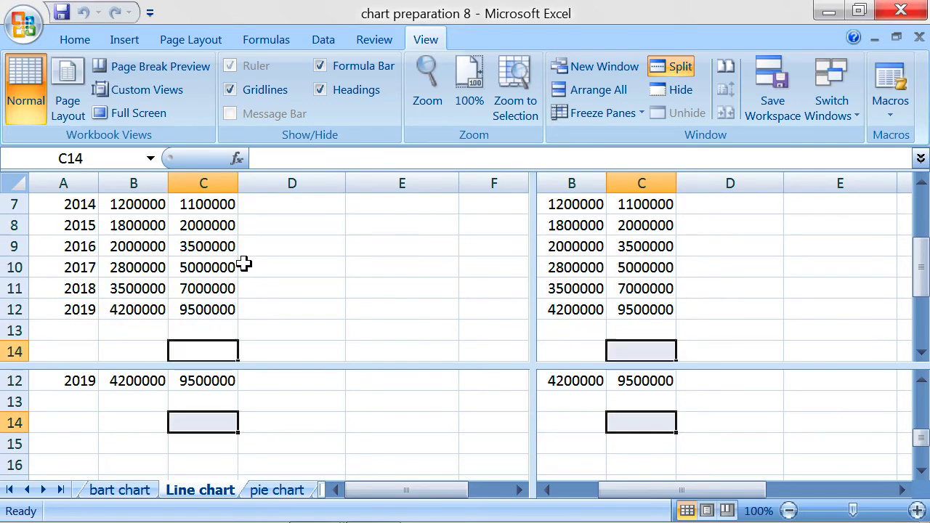
pyautogui.scroll(-3, 244, 265)
pyautogui.scroll(5, 245, 264)
pyautogui.scroll(-5, 245, 265)
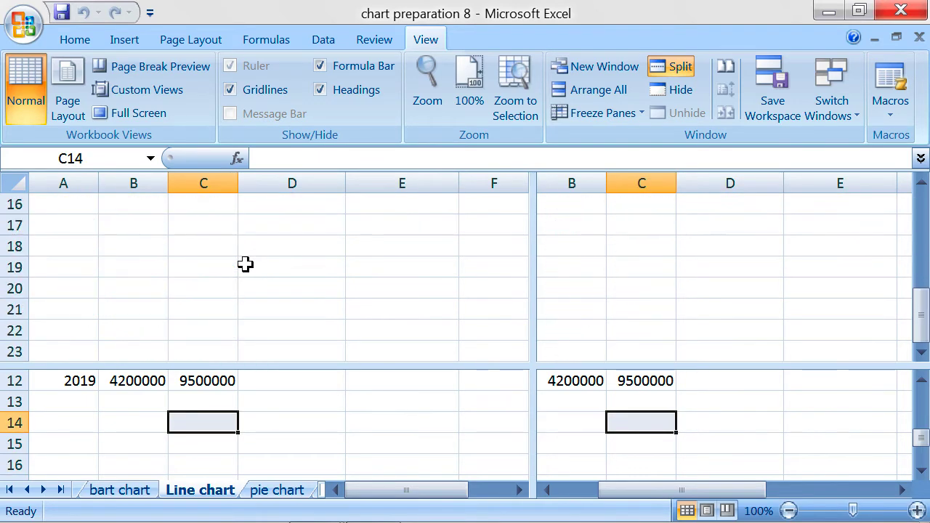
pyautogui.scroll(3, 244, 265)
pyautogui.scroll(-3, 246, 265)
pyautogui.scroll(4, 246, 264)
pyautogui.scroll(1, 247, 264)
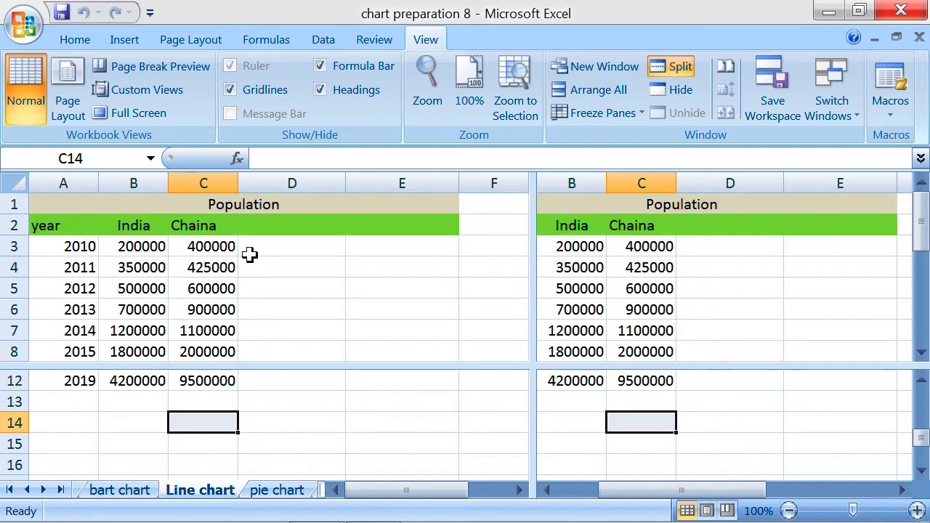
# Move along row 3 from cell D3 to R3 in the pane that starts at column A, comparing it with the India and Chaina pane.
pyautogui.click(250, 253)
pyautogui.press('Right')
pyautogui.press('Right')
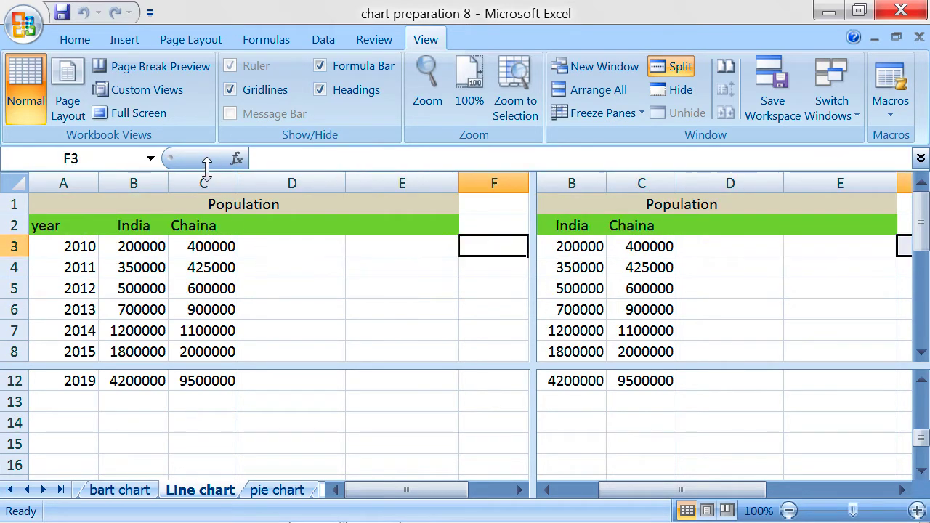
pyautogui.press('Right')
pyautogui.press('Right')
pyautogui.press('Right')
pyautogui.press('Right')
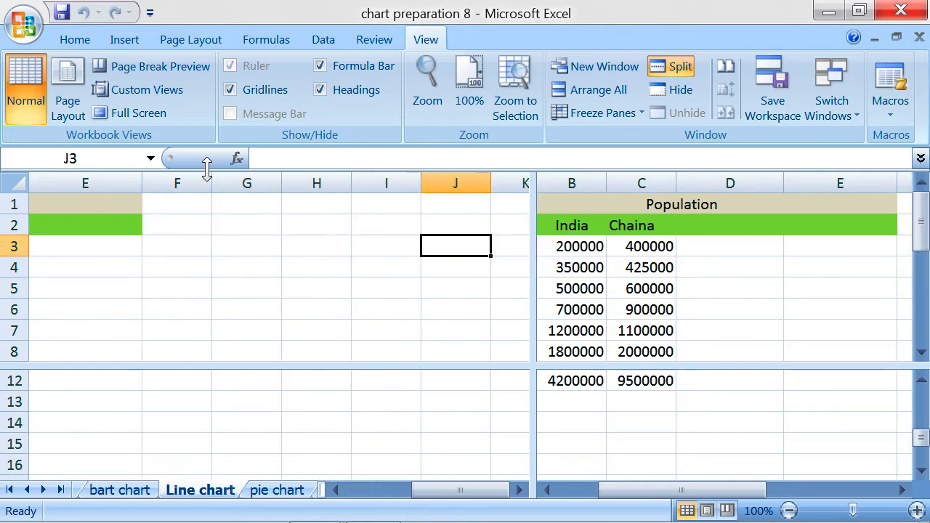
pyautogui.press('Right')
pyautogui.press('Right')
pyautogui.press('Right')
pyautogui.press('Right')
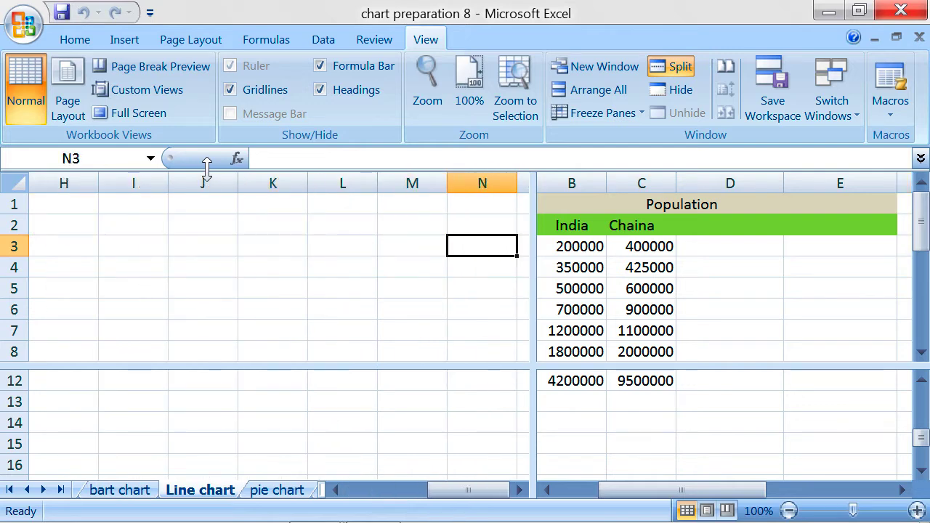
pyautogui.press('Right')
pyautogui.press('Right')
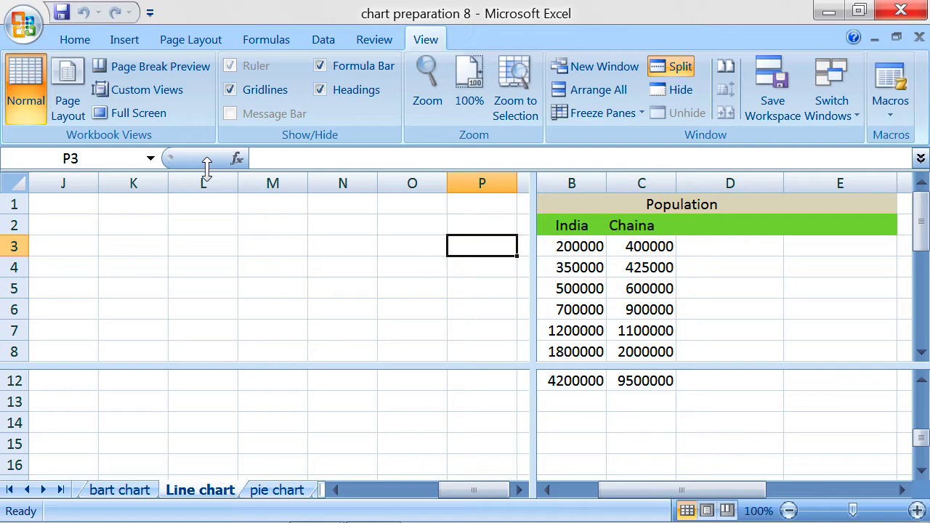
pyautogui.press('Right')
pyautogui.press('Right')
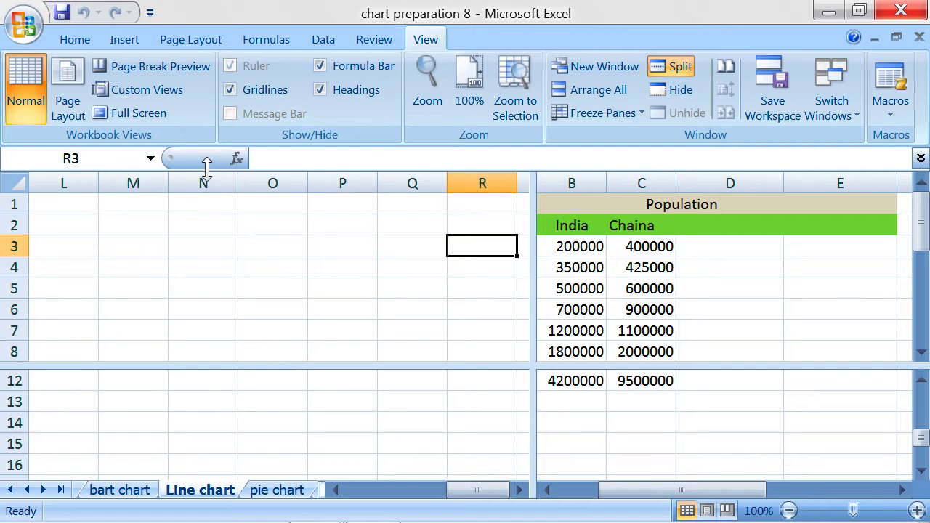
# Select cells P14 and P5, and move along row 1 from P1 past column S to check the columns of the split pane.
pyautogui.click(354, 427)
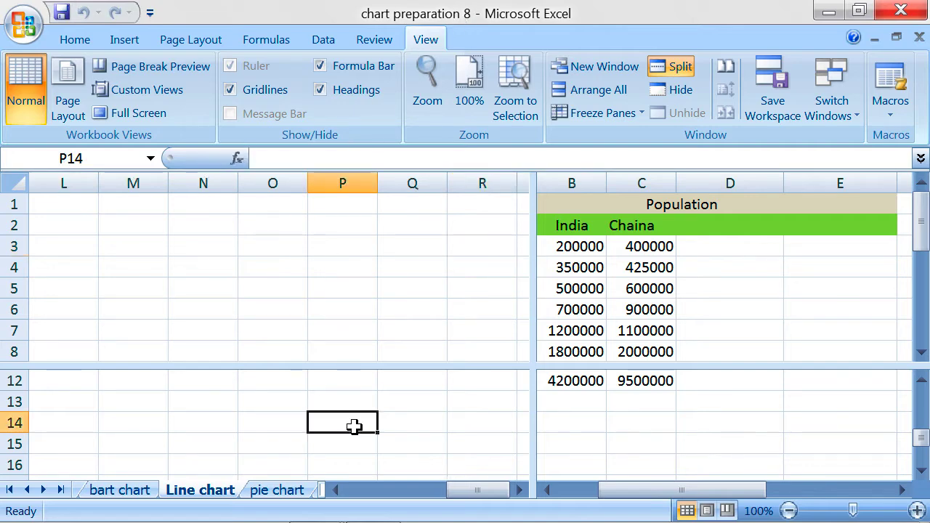
pyautogui.click(348, 204)
pyautogui.click(346, 289)
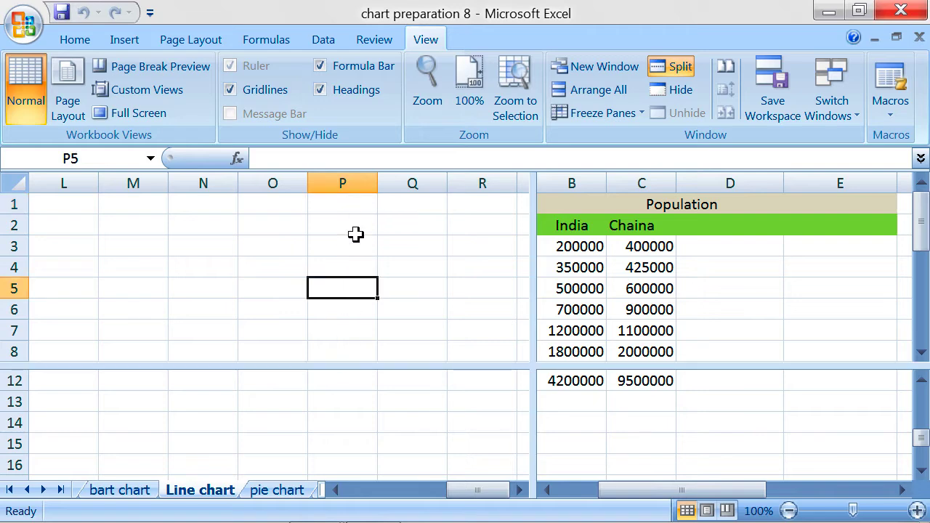
pyautogui.click(352, 202)
pyautogui.press('Right')
pyautogui.press('Right')
pyautogui.press('Right')
pyautogui.press('Right')
pyautogui.press('Right')
pyautogui.press('Right')
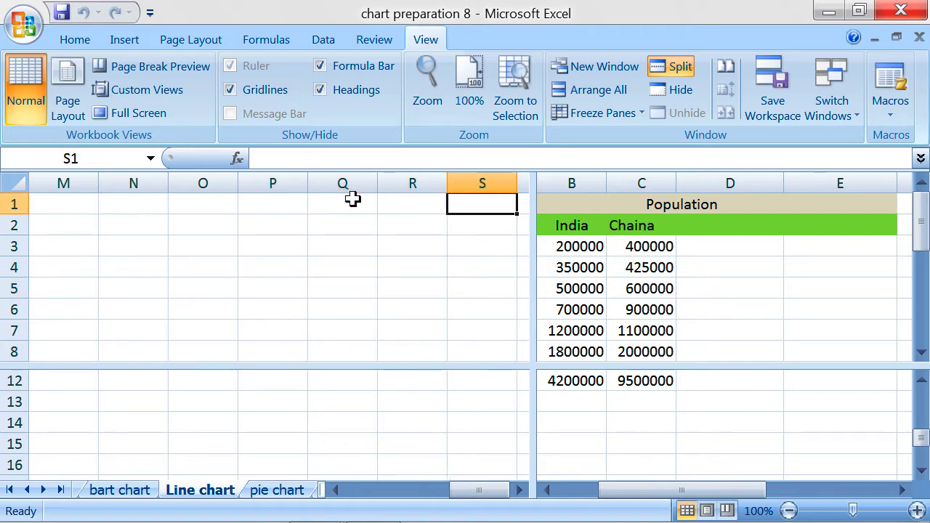
pyautogui.press('Right')
# Move back along row 1 to the Population title in cell A1, comparing the panes on both sides of the split.
pyautogui.press('Left')
pyautogui.press('Left')
pyautogui.press('Left')
pyautogui.press('Left')
pyautogui.press('Left')
pyautogui.press('Left')
pyautogui.press('Left')
pyautogui.press('Left')
pyautogui.press('Left')
pyautogui.press('Left')
pyautogui.press('Left')
pyautogui.press('Left')
pyautogui.press('Left')
pyautogui.press('Left')
pyautogui.press('Left')
pyautogui.press('Left')
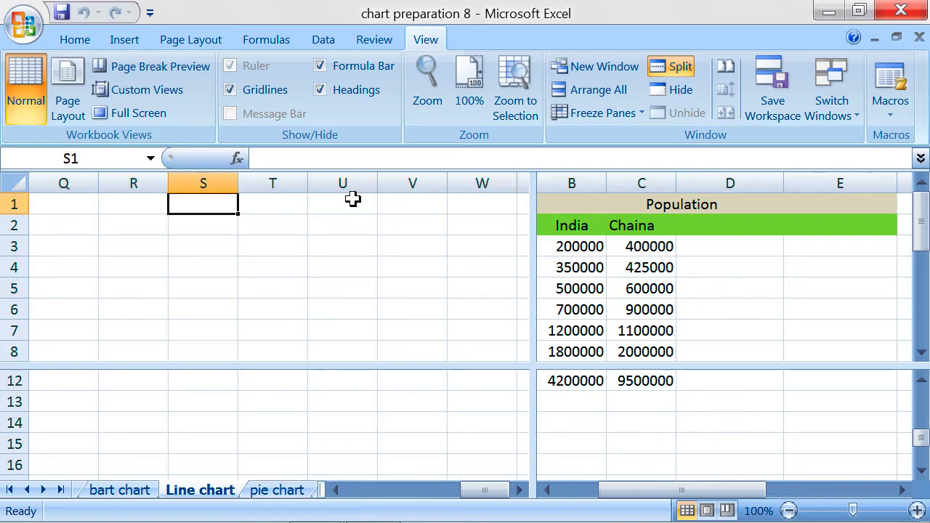
pyautogui.press('Left')
pyautogui.press('Left')
pyautogui.press('Left')
pyautogui.press('Left')
pyautogui.press('Left')
pyautogui.press('Left')
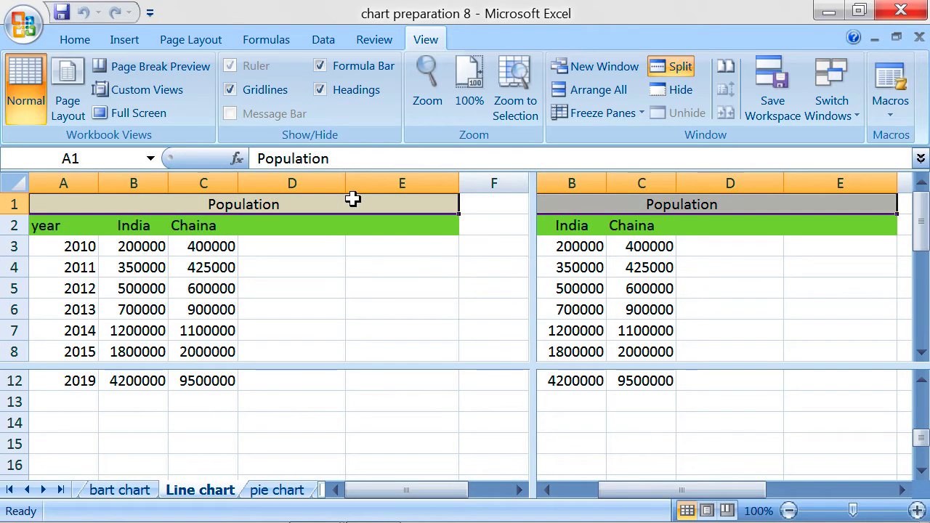
# Move from the Population title to cell E2 in the green header row, checking the selection in the adjacent pane.
pyautogui.press('Right')
pyautogui.press('Right')
pyautogui.press('Right')
pyautogui.press('Right')
pyautogui.press('Down')
pyautogui.press('Down')
pyautogui.press('Up')
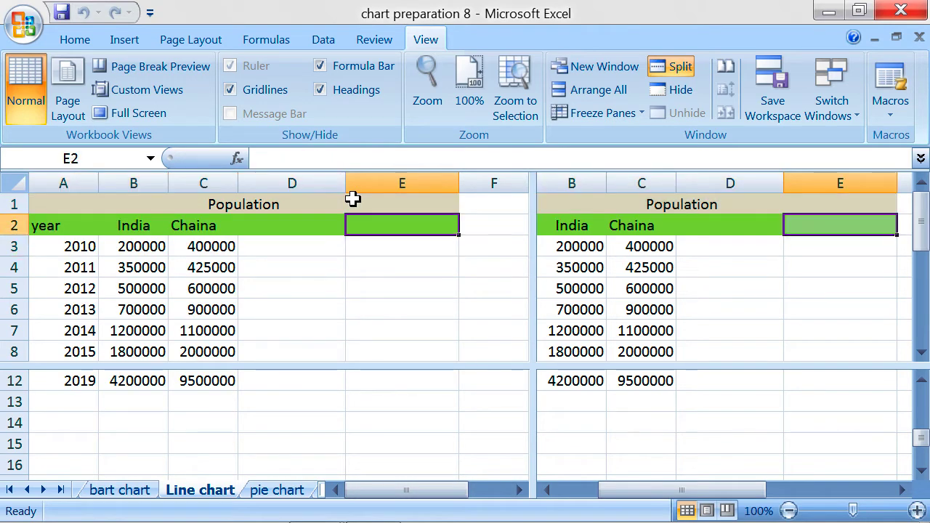
# Move down column E from E2 to E22, comparing how the upper panes scroll against the lower panes.
pyautogui.press('Down')
pyautogui.press('Down')
pyautogui.press('Down')
pyautogui.press('Down')
pyautogui.press('Down')
pyautogui.press('Down')
pyautogui.press('Down')
pyautogui.press('Down')
pyautogui.press('Down')
pyautogui.press('Down')
pyautogui.press('Down')
pyautogui.press('Down')
pyautogui.press('Down')
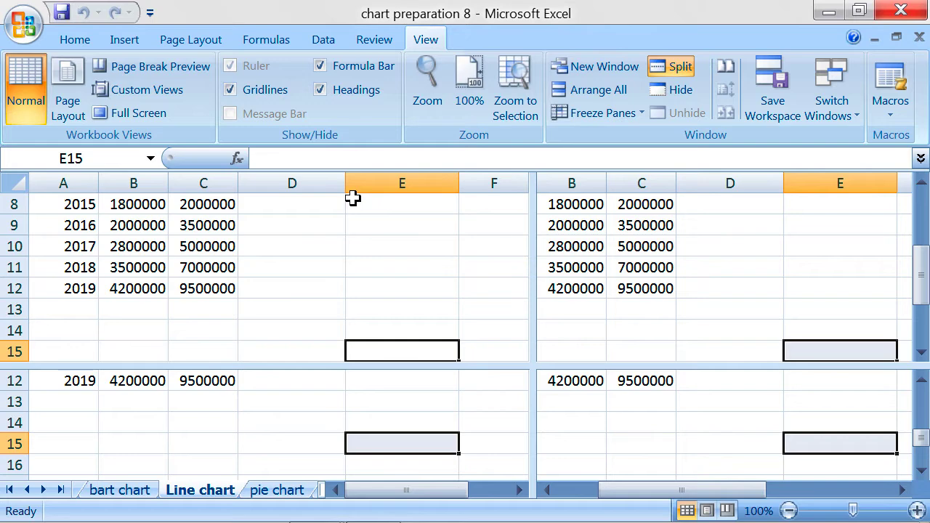
pyautogui.press('Down')
pyautogui.press('Down')
pyautogui.press('Down')
pyautogui.press('Down')
pyautogui.press('Down')
pyautogui.press('Down')
pyautogui.press('Down')
# Move back up column E from row 22 to the Population title in row 1 of the upper pane.
pyautogui.press('Up')
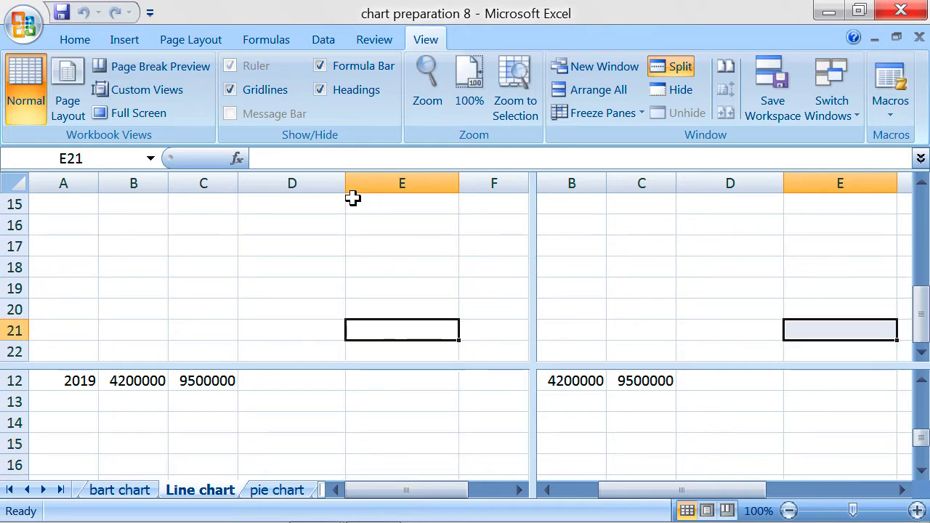
pyautogui.press('Up')
pyautogui.press('Up')
pyautogui.press('Up')
pyautogui.press('Up')
pyautogui.press('Up')
pyautogui.press('Up')
pyautogui.press('Up')
pyautogui.press('Up')
pyautogui.press('Up')
pyautogui.press('Up')
pyautogui.press('Up')
pyautogui.press('Up')
pyautogui.press('Up')
pyautogui.press('Up')
pyautogui.press('Up')
pyautogui.press('Up')
pyautogui.press('Up')
pyautogui.press('Up')
pyautogui.press('Up')
pyautogui.press('Up')
# Move along row 1 from the Population title to column W and back to U1, comparing with the India and Chaina pane.
pyautogui.press('Right')
pyautogui.press('Right')
pyautogui.press('Right')
pyautogui.press('Right')
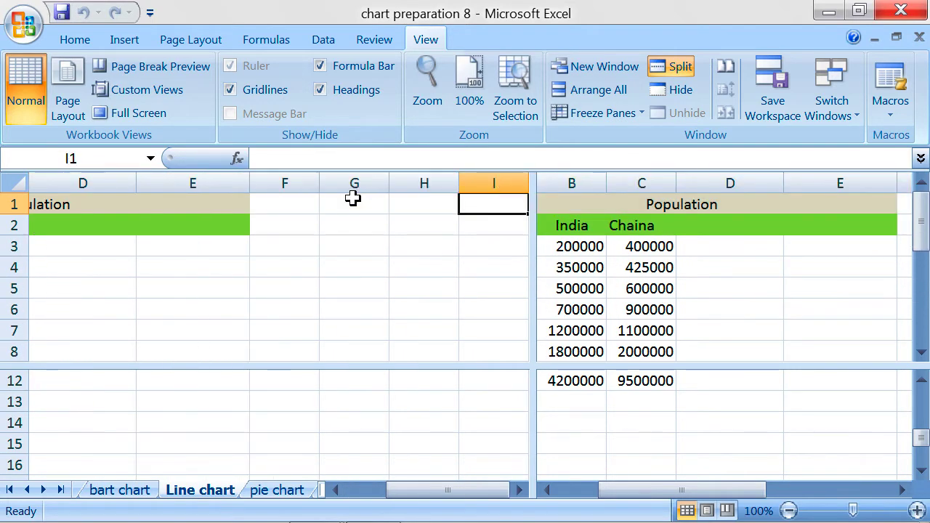
pyautogui.press('Right')
pyautogui.press('Right')
pyautogui.press('Right')
pyautogui.press('Right')
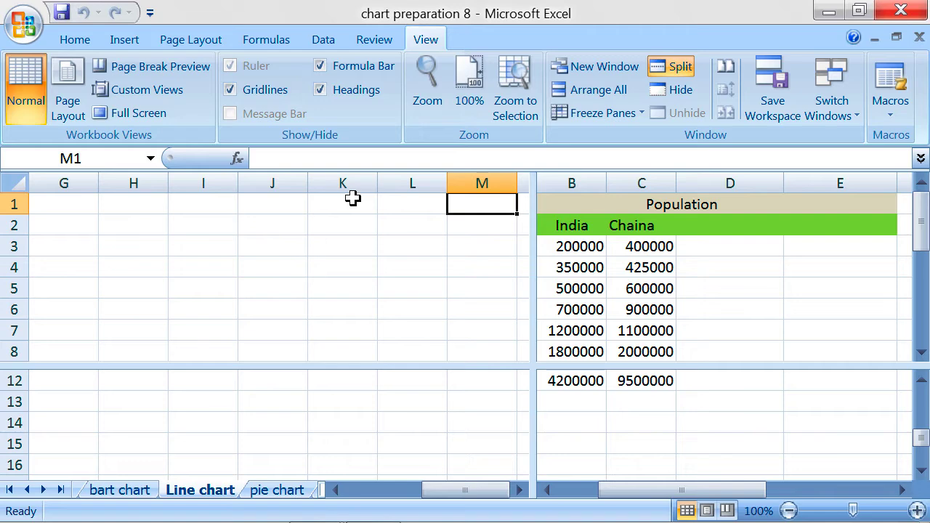
pyautogui.press('Right')
pyautogui.press('Right')
pyautogui.press('Right')
pyautogui.press('Right')
pyautogui.press('Right')
pyautogui.press('Right')
pyautogui.press('Right')
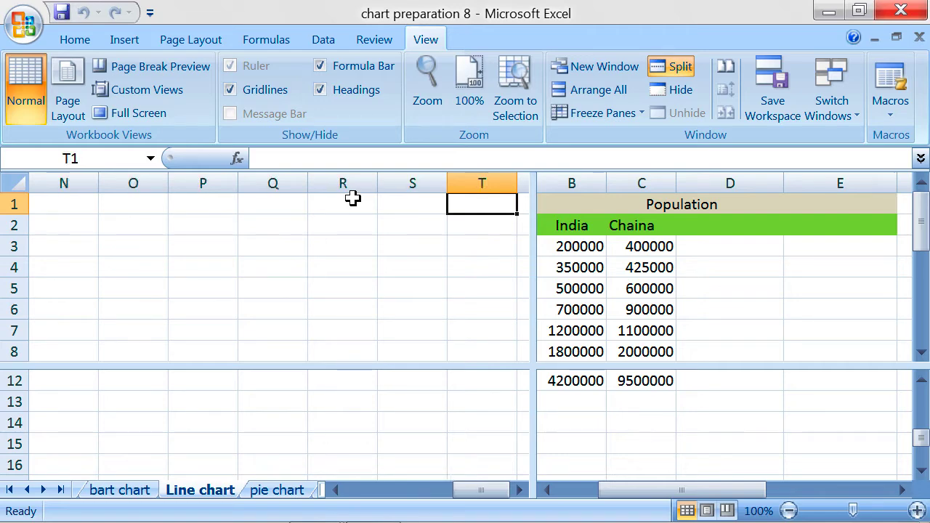
pyautogui.press('Right')
pyautogui.press('Right')
pyautogui.press('Right')
pyautogui.press('Left')
pyautogui.press('Left')
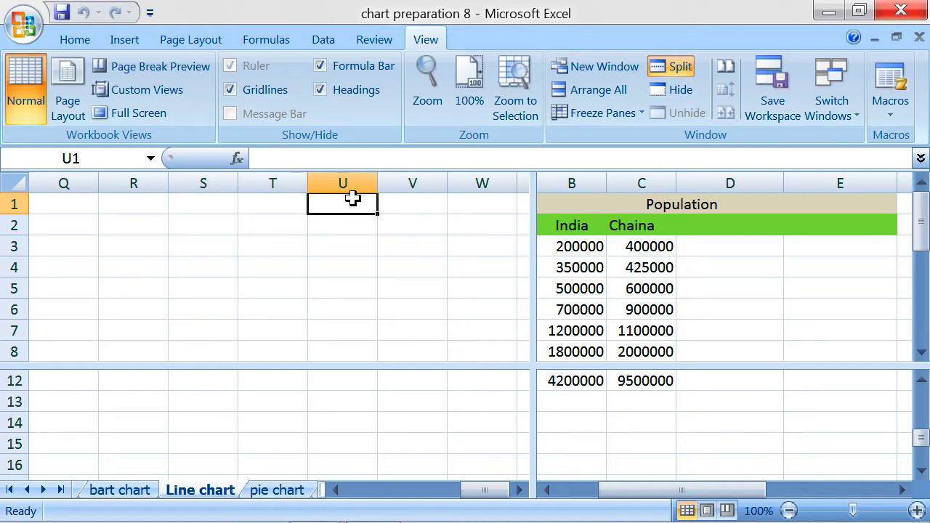
# Move down column U from U1 to U9, and select U12 and U13 in the pane below the split.
pyautogui.press('Down')
pyautogui.press('Down')
pyautogui.press('Down')
pyautogui.press('Down')
pyautogui.press('Down')
pyautogui.press('Down')
pyautogui.press('Down')
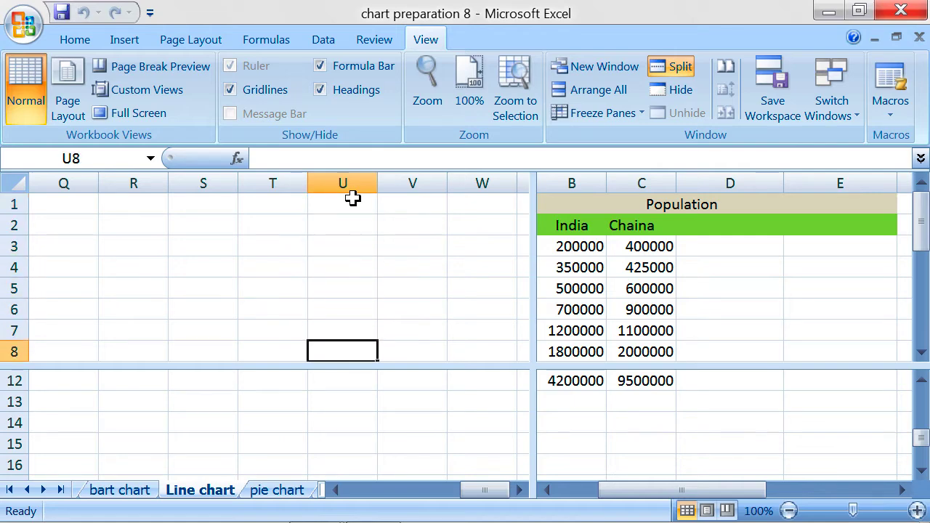
pyautogui.press('Down')
pyautogui.click(340, 378)
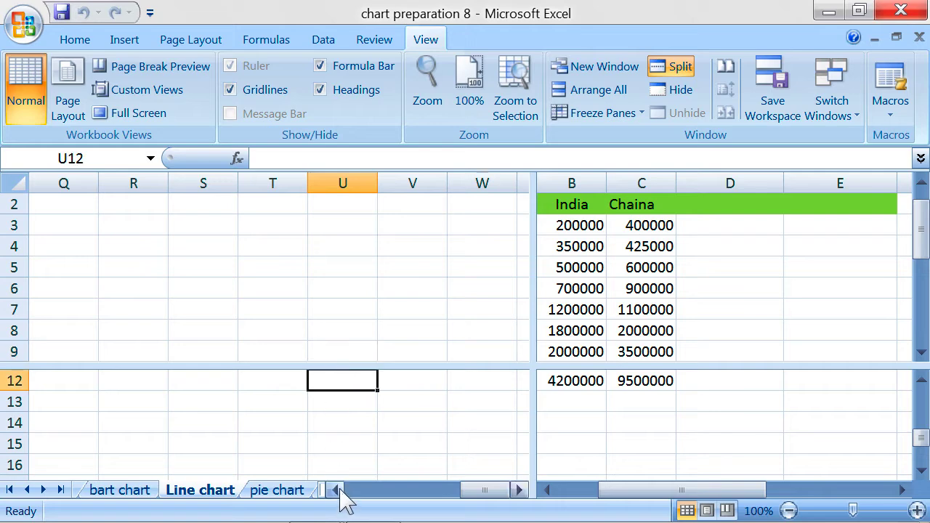
pyautogui.click(340, 400)
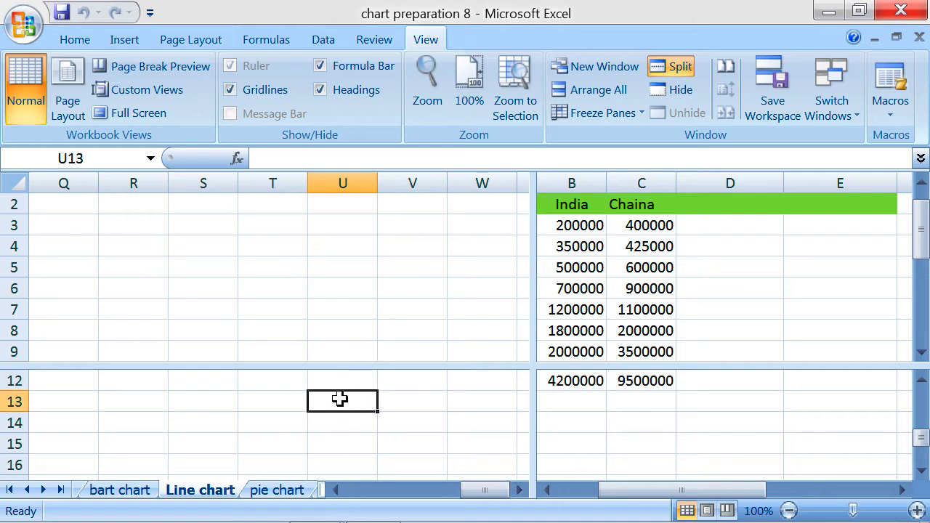
# Select cells in different panes, including U2, B13, the range D3:D9 and V4, to compare the four split areas.
pyautogui.click(352, 239)
pyautogui.click(346, 209)
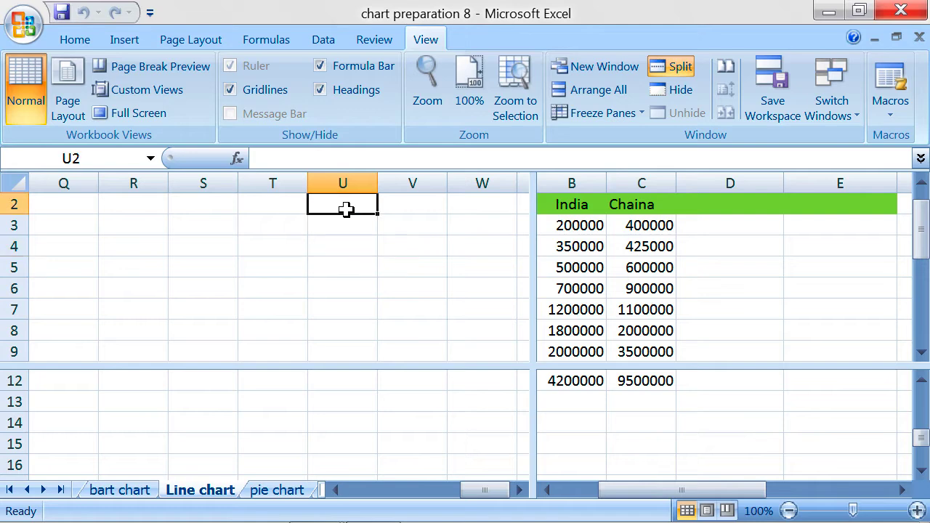
pyautogui.click(550, 392)
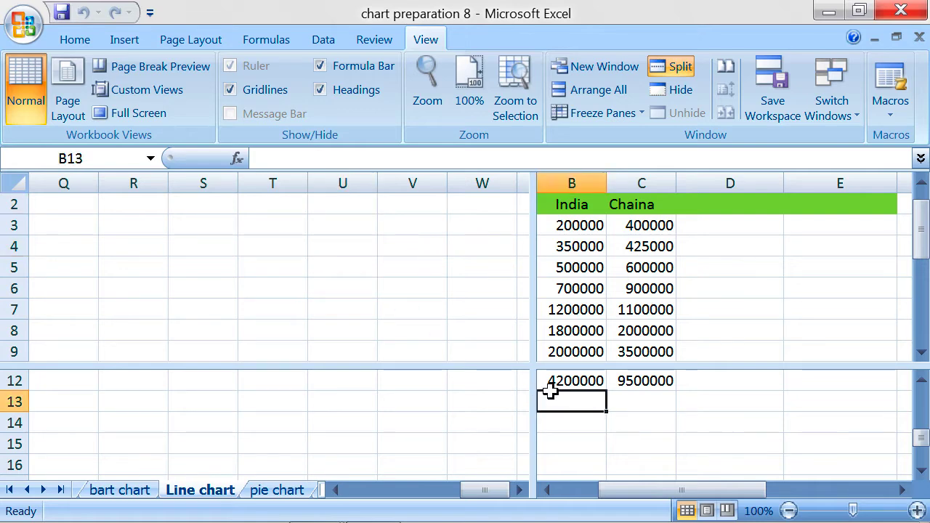
pyautogui.click(340, 196)
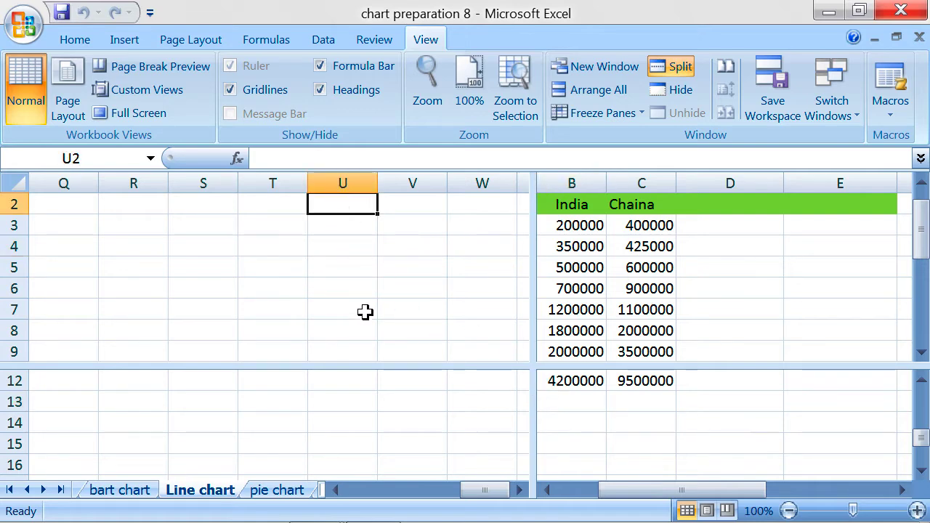
pyautogui.moveTo(344, 211); pyautogui.dragTo(344, 343)
pyautogui.moveTo(717, 221); pyautogui.dragTo(716, 347)
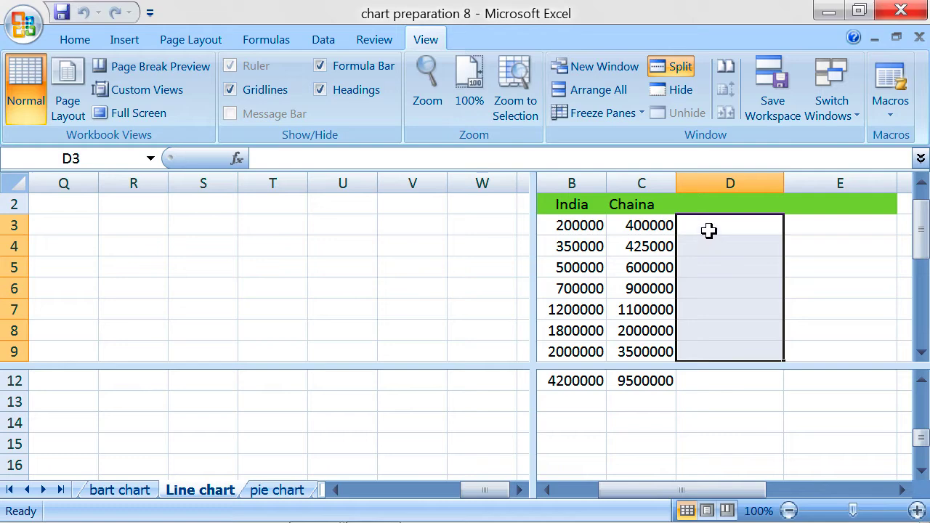
pyautogui.click(414, 245)
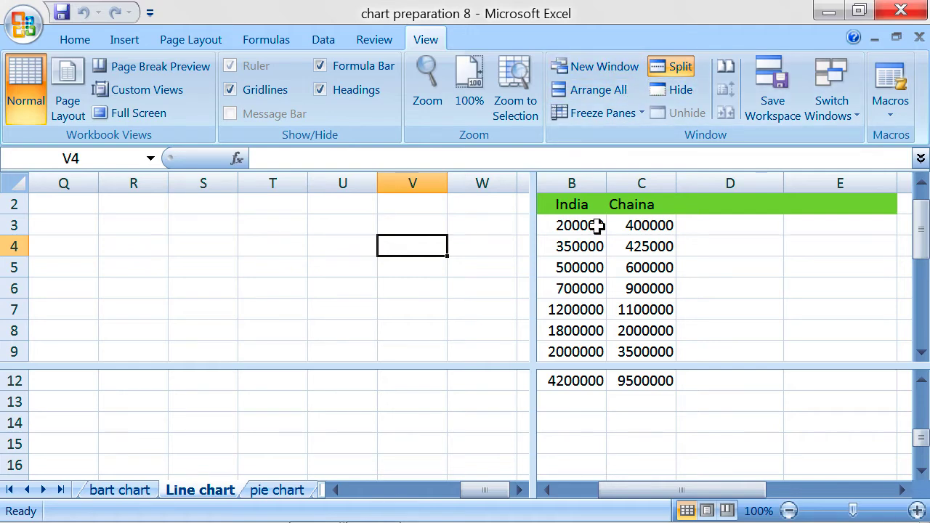
# Remove the split from the Line chart sheet and return to the Population table at column A.
pyautogui.click(683, 72)
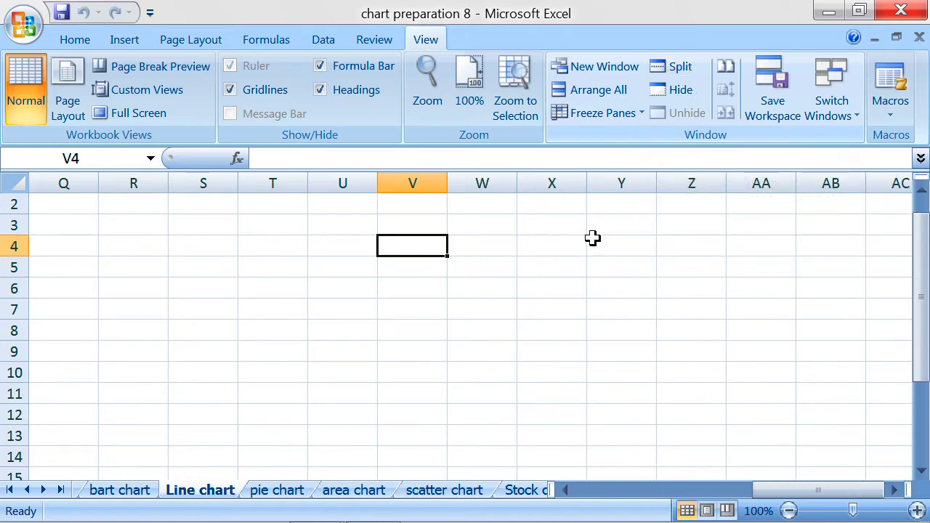
pyautogui.scroll(1, 561, 306)
pyautogui.scroll(-7, 561, 306)
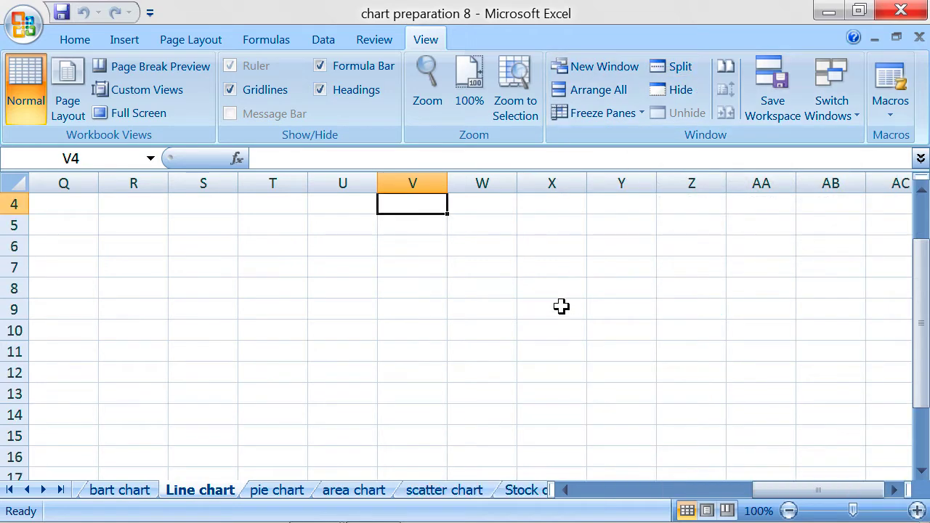
pyautogui.scroll(2, 559, 305)
pyautogui.scroll(5, 558, 304)
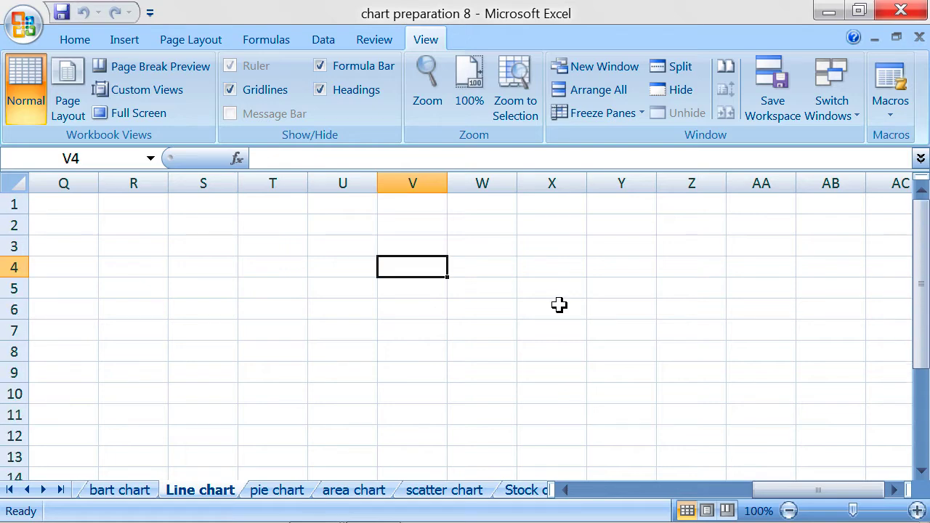
pyautogui.moveTo(762, 486); pyautogui.dragTo(560, 492)
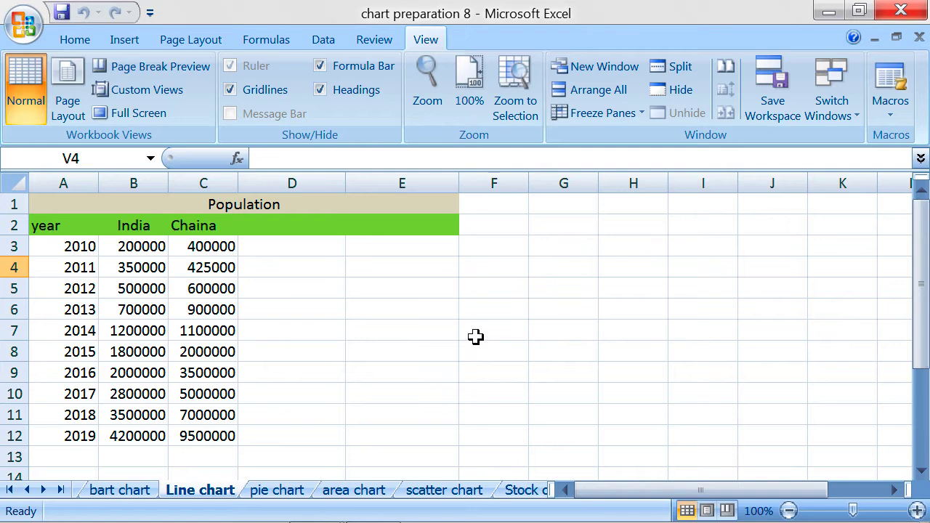
# Split the Line chart sheet into four panes and select cells in each of them, including E5, F4 and E9.
pyautogui.click(674, 67)
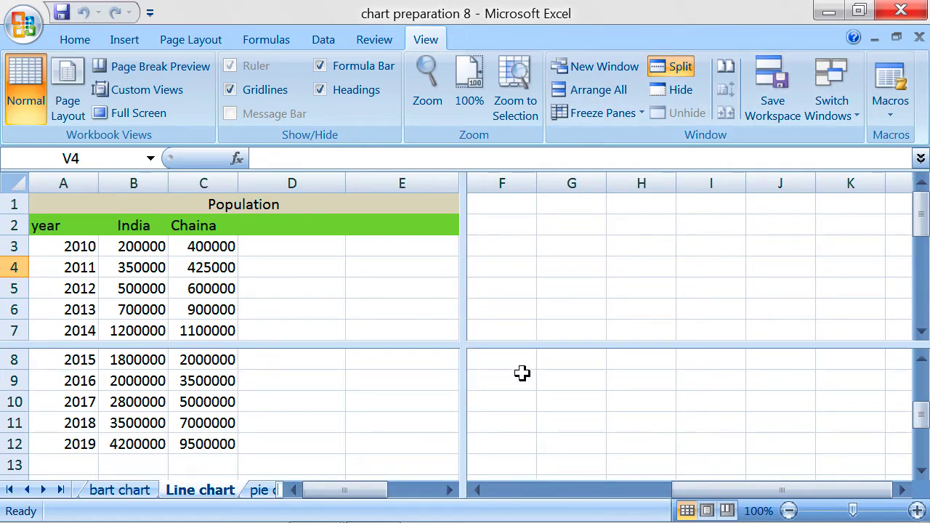
pyautogui.click(353, 279)
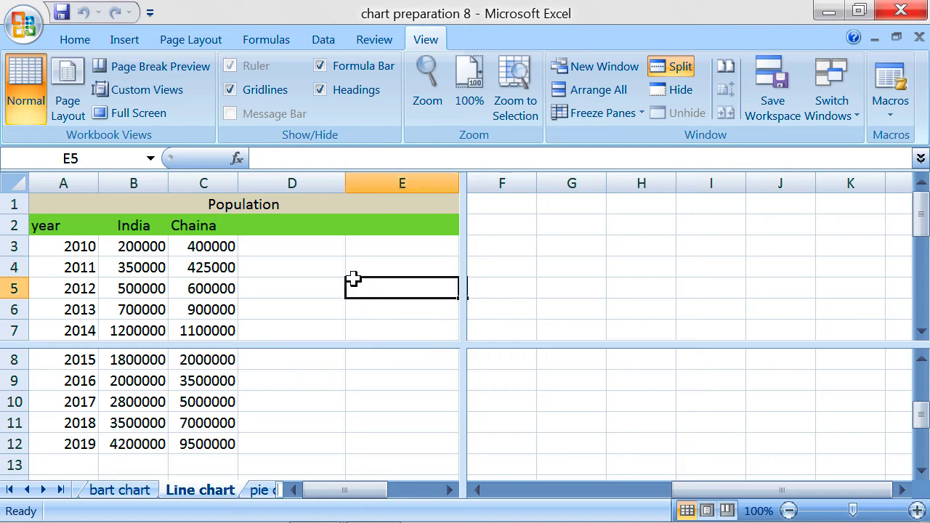
pyautogui.click(514, 273)
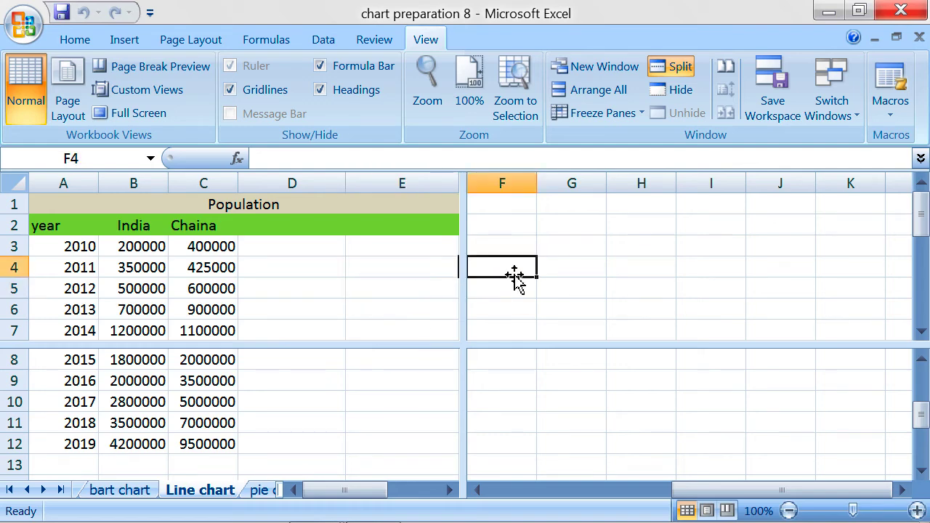
pyautogui.click(567, 402)
pyautogui.click(372, 294)
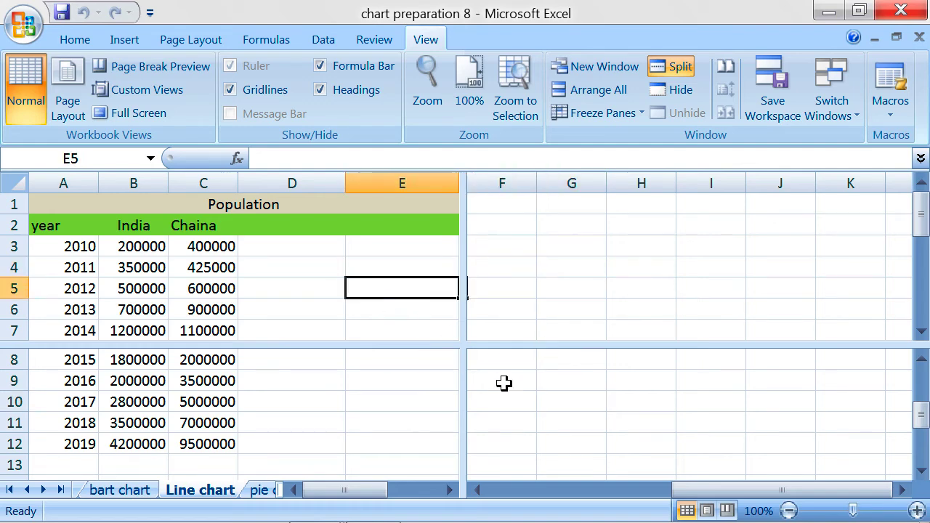
pyautogui.click(520, 398)
pyautogui.click(302, 420)
pyautogui.click(533, 269)
pyautogui.click(357, 388)
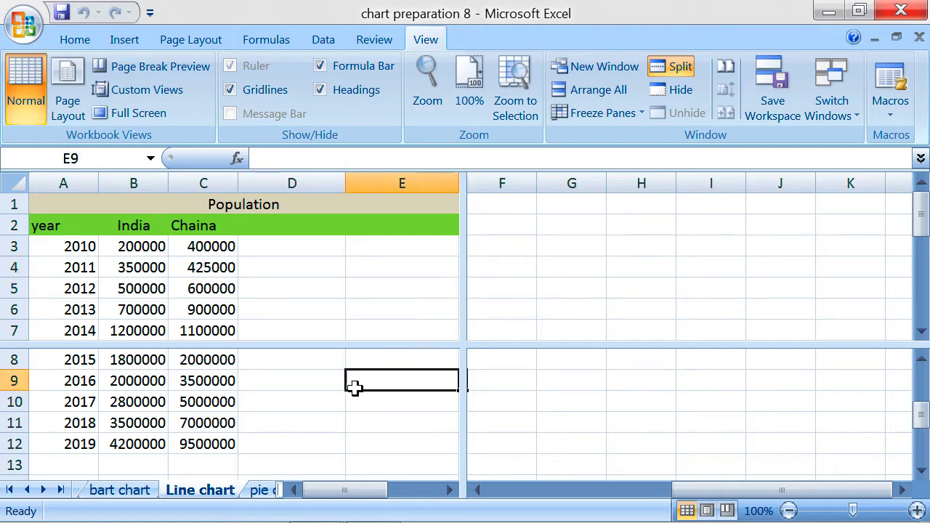
# Select more cells alternately across the four panes, including H11 and F4, finishing on D4.
pyautogui.click(514, 284)
pyautogui.click(260, 275)
pyautogui.click(625, 428)
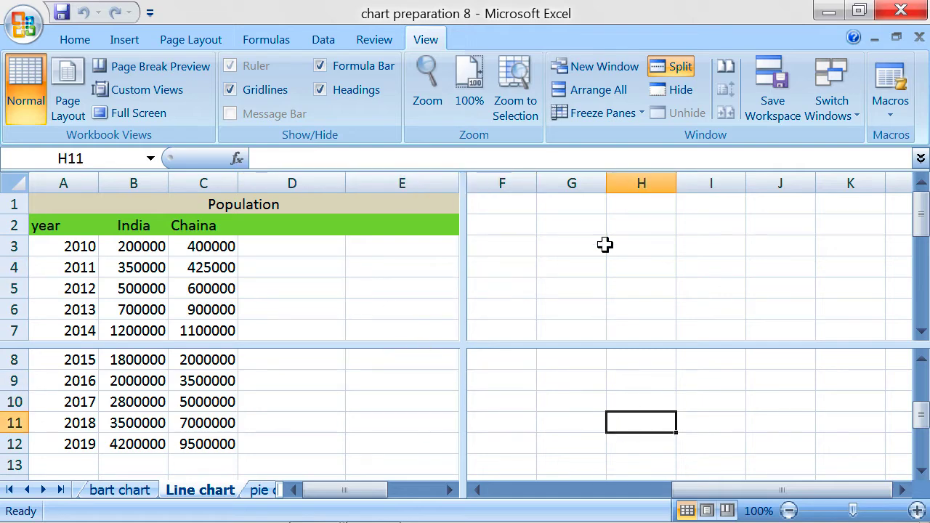
pyautogui.click(602, 245)
pyautogui.click(378, 396)
pyautogui.click(571, 262)
pyautogui.click(397, 353)
pyautogui.click(527, 266)
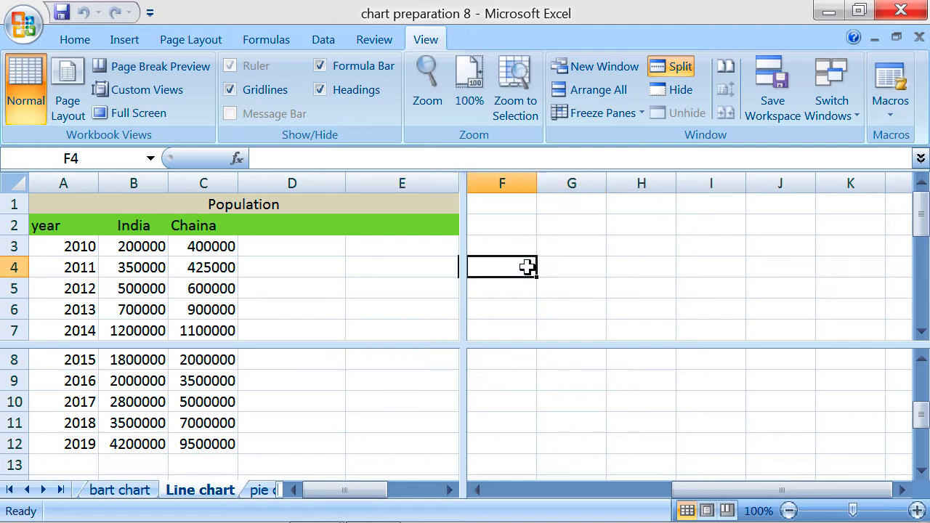
pyautogui.click(366, 386)
pyautogui.click(332, 268)
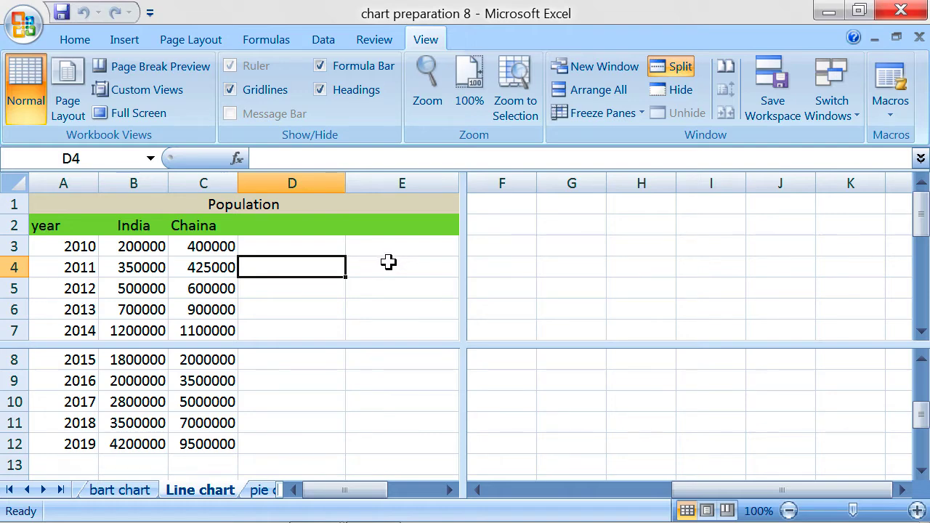
# Remove the four-pane split from the Line chart sheet.
pyautogui.scroll(-1, 382, 268)
pyautogui.scroll(1, 400, 263)
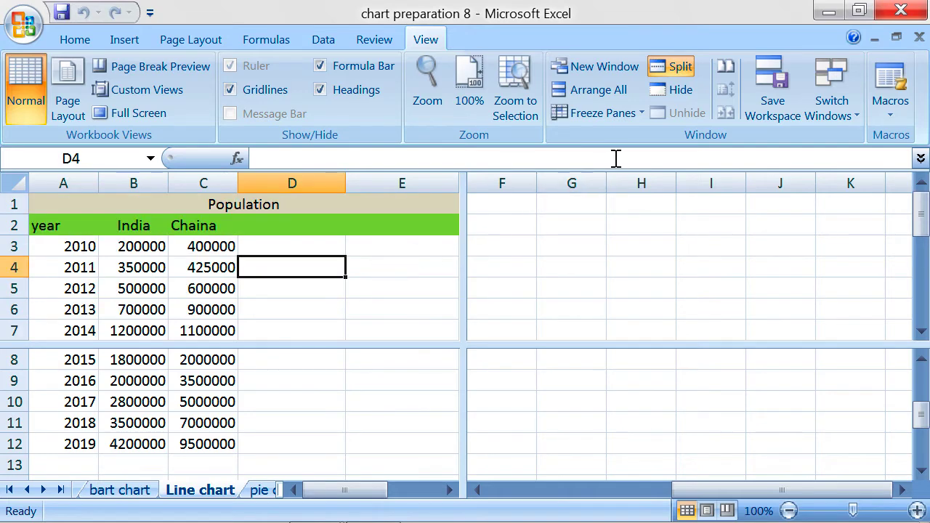
pyautogui.click(673, 73)
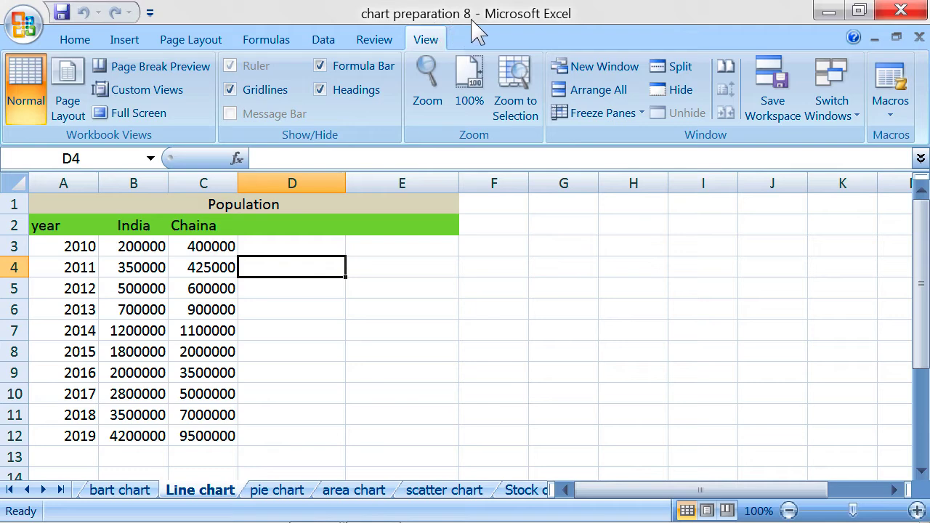
# Hide the chart preparation 8 workbook window and the table option in insert workbook window.
pyautogui.click(675, 102)
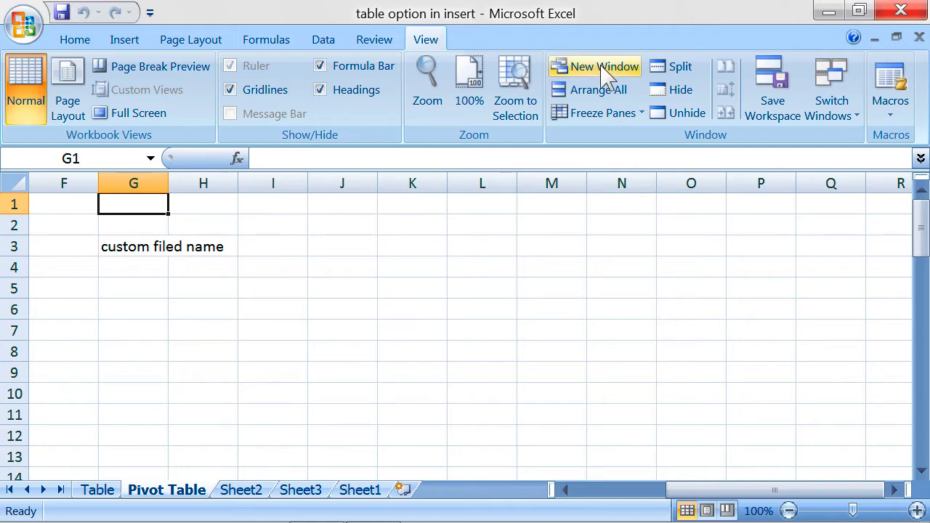
pyautogui.click(677, 91)
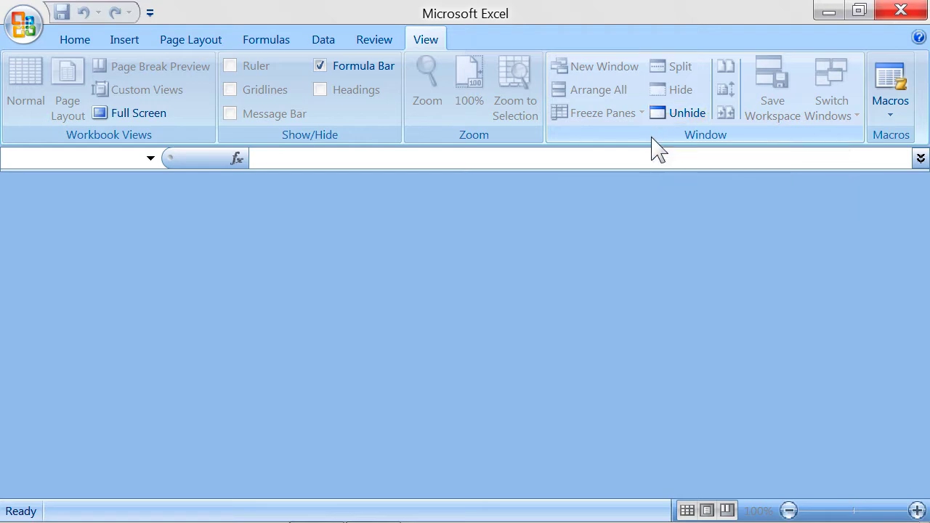
# Open the list of hidden workbooks and switch the selection back and forth between table option in insert and chart preparation 8.
pyautogui.click(686, 116)
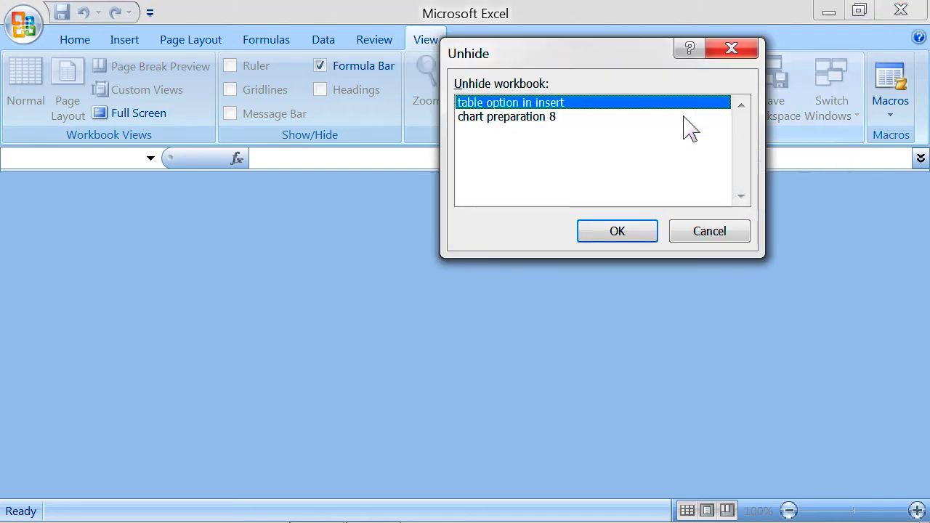
pyautogui.moveTo(552, 66); pyautogui.dragTo(436, 82)
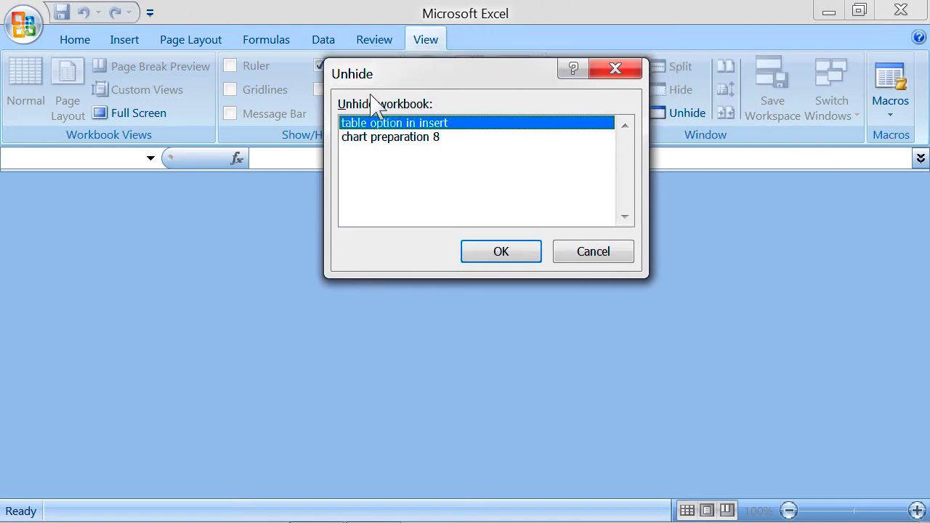
pyautogui.moveTo(374, 82); pyautogui.dragTo(257, 92)
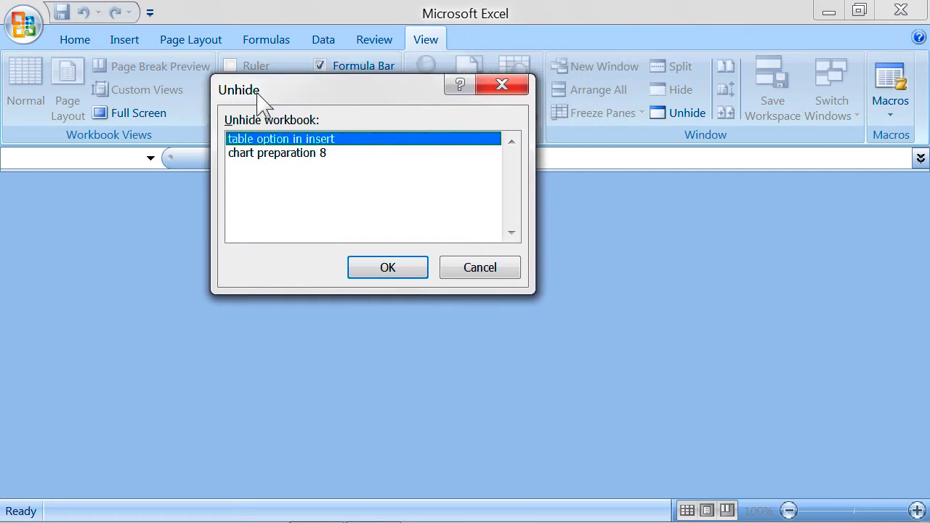
pyautogui.click(260, 152)
pyautogui.click(262, 140)
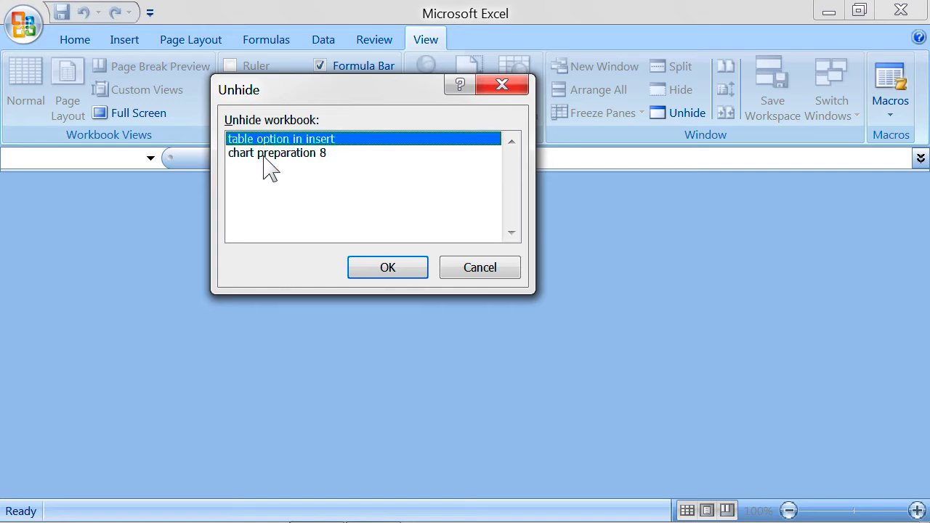
pyautogui.click(263, 154)
pyautogui.click(268, 141)
pyautogui.click(269, 153)
pyautogui.click(272, 140)
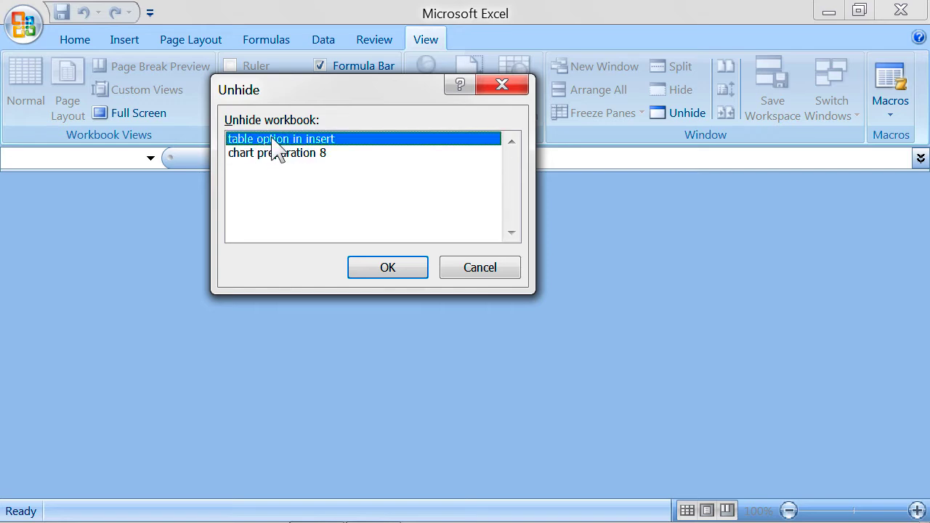
pyautogui.click(274, 152)
pyautogui.click(280, 141)
pyautogui.click(283, 151)
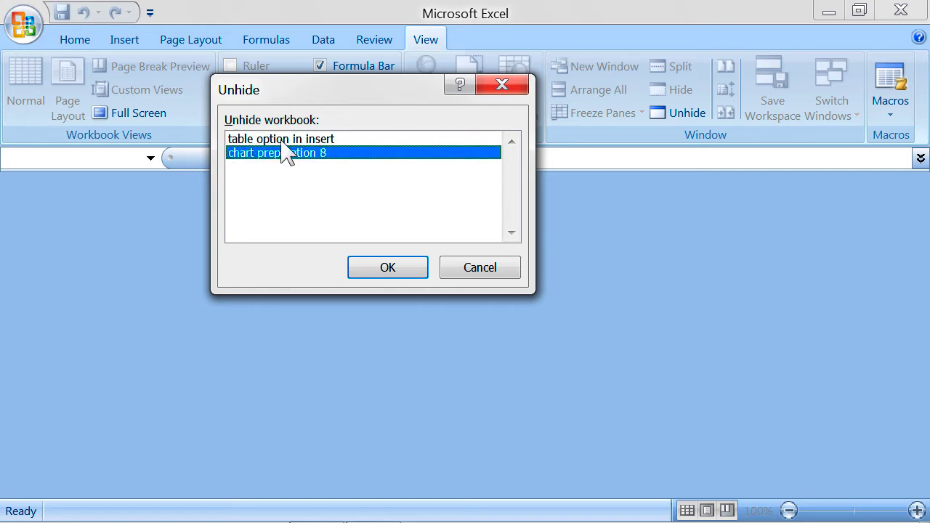
pyautogui.click(287, 141)
pyautogui.click(288, 152)
pyautogui.click(293, 141)
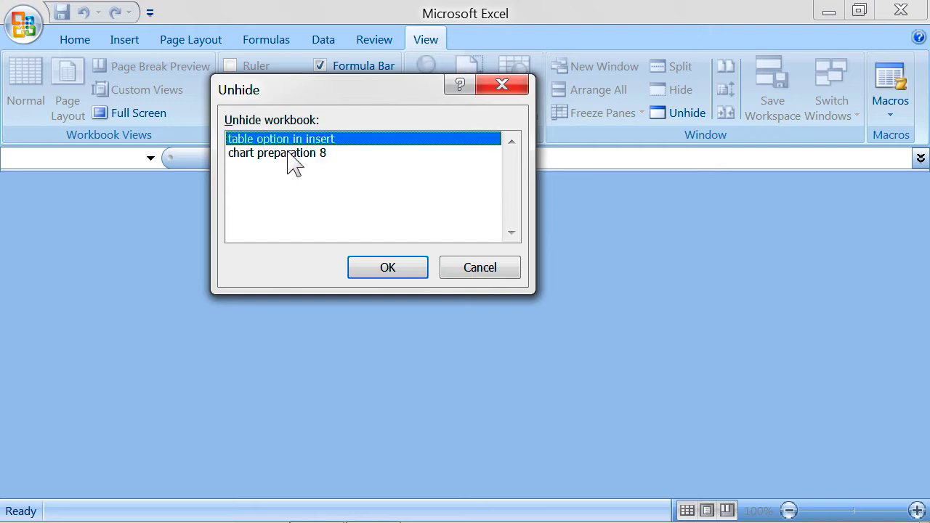
pyautogui.click(291, 153)
pyautogui.click(295, 142)
pyautogui.click(297, 152)
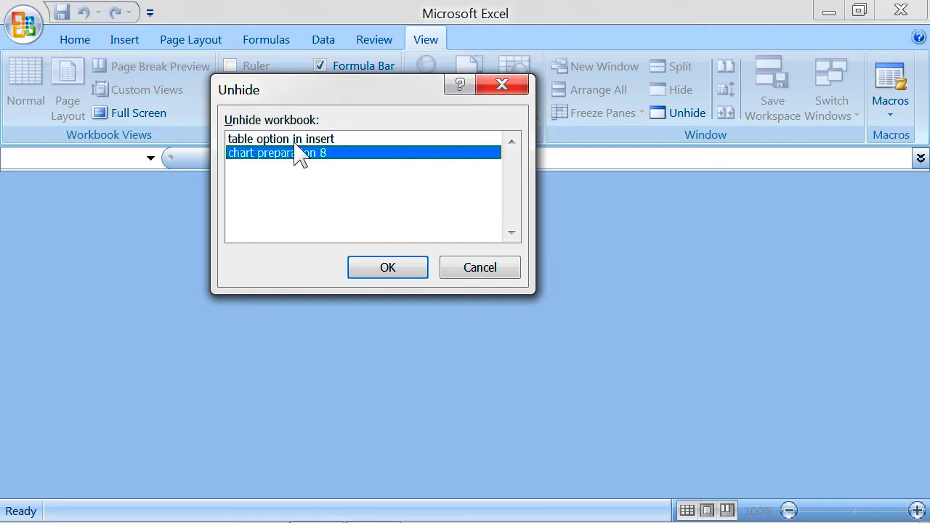
pyautogui.click(294, 141)
# Unhide the chart preparation 8 workbook, followed by the table option in insert workbook.
pyautogui.click(296, 151)
pyautogui.click(404, 276)
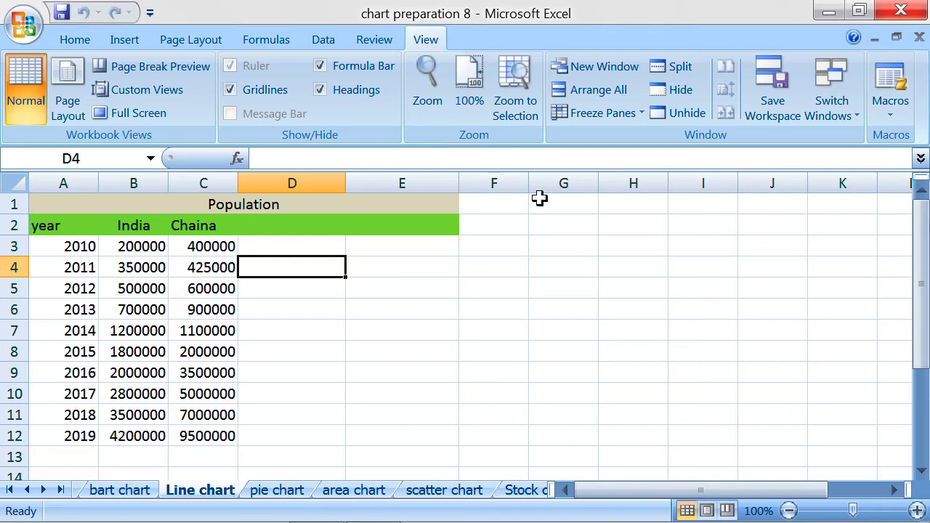
pyautogui.click(694, 117)
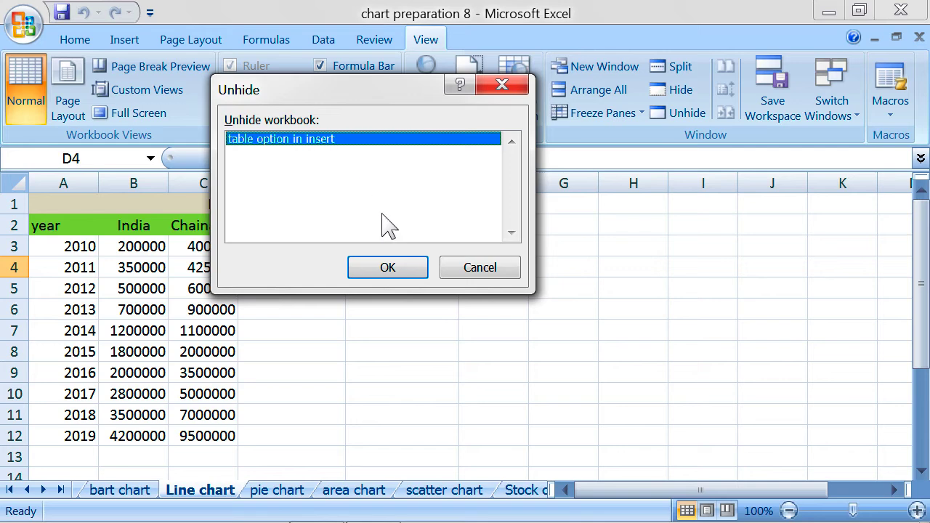
pyautogui.click(388, 271)
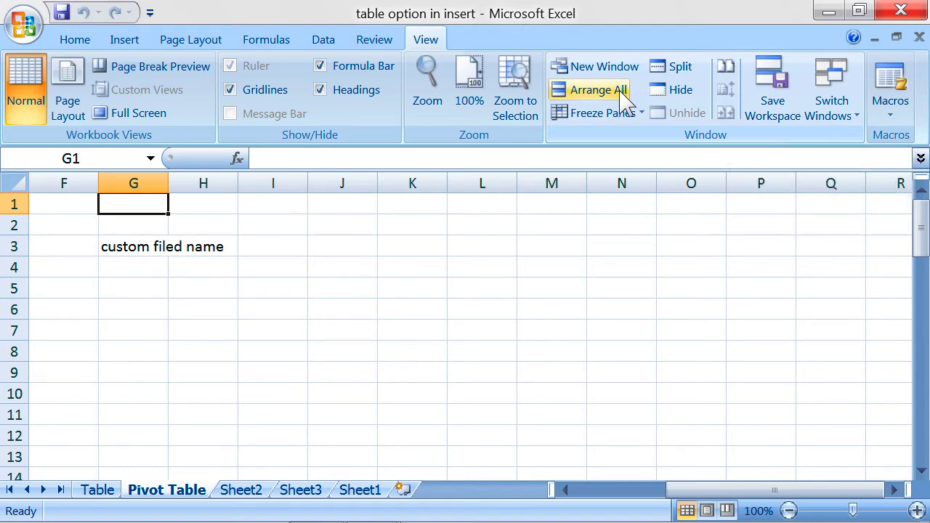
# View the two workbooks side by side and move their windows apart so a gap separates them.
pyautogui.click(726, 72)
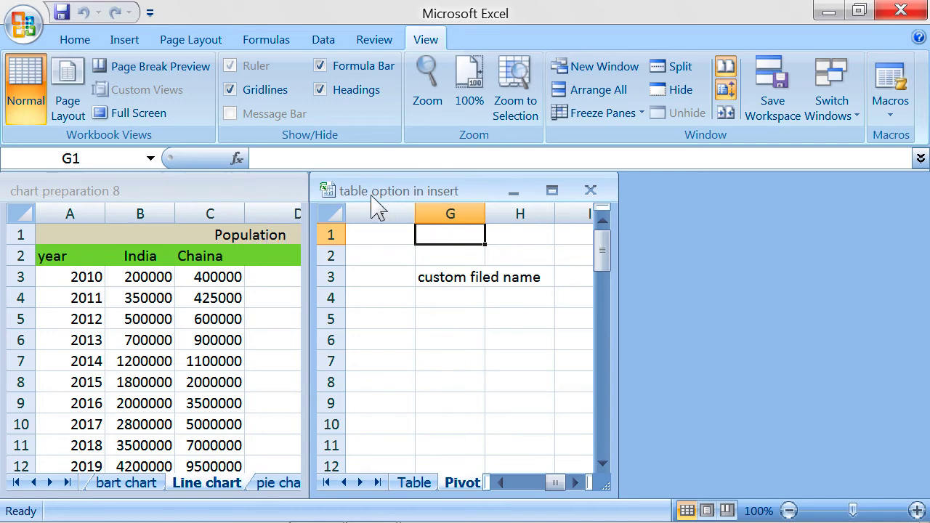
pyautogui.moveTo(385, 196); pyautogui.dragTo(569, 195)
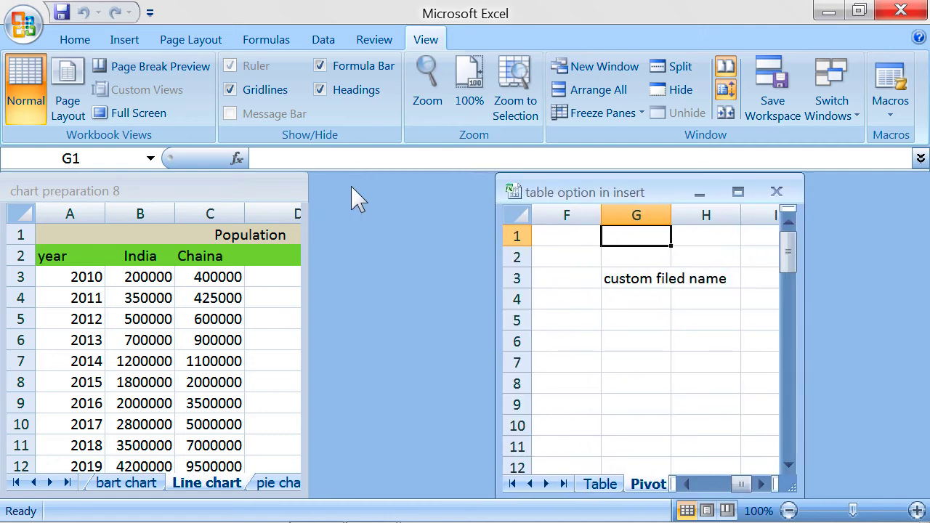
pyautogui.moveTo(278, 201); pyautogui.dragTo(409, 201)
pyautogui.click(366, 320)
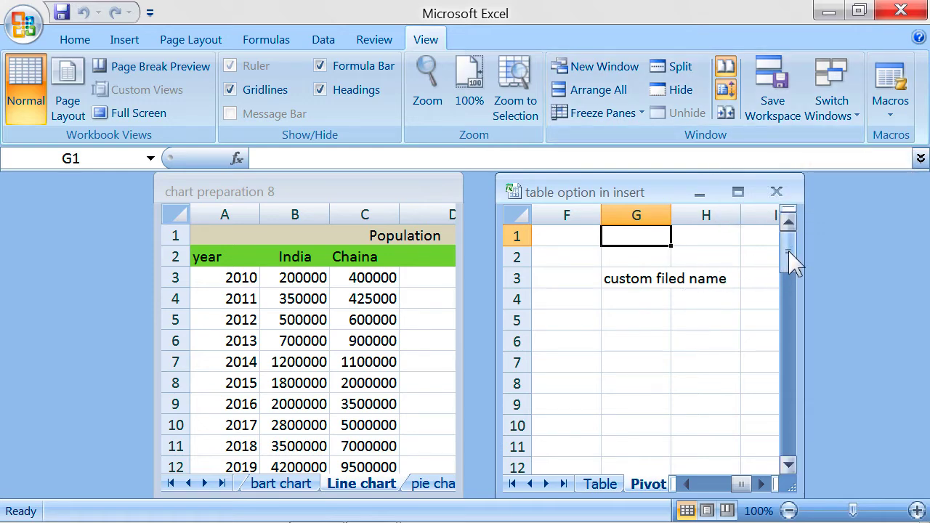
# Scroll the Pivot Table sheet with Synchronous Scrolling on, and select cell G4.
pyautogui.moveTo(790, 259)
pyautogui.mouseDown()
pyautogui.moveTo(795, 317)
pyautogui.moveTo(793, 243)
pyautogui.mouseUp()
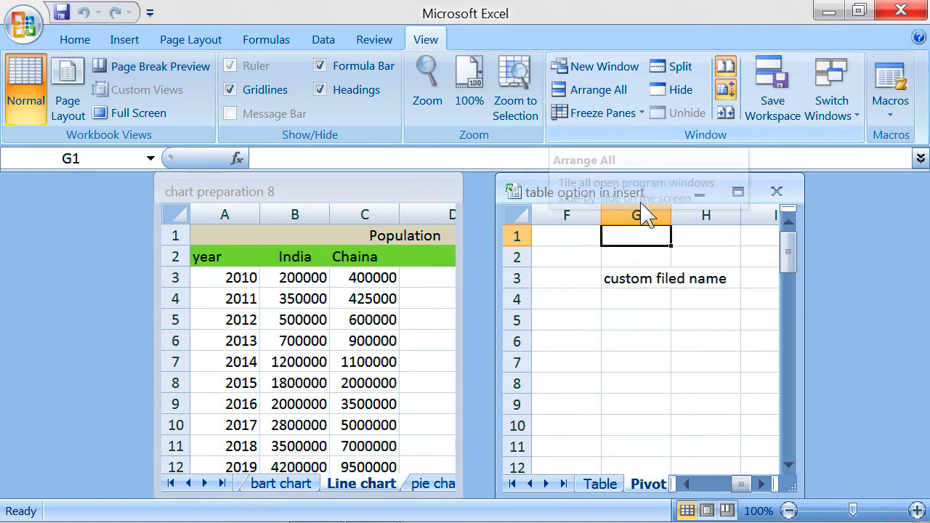
pyautogui.moveTo(787, 243)
pyautogui.mouseDown()
pyautogui.moveTo(787, 400)
pyautogui.moveTo(792, 229)
pyautogui.mouseUp()
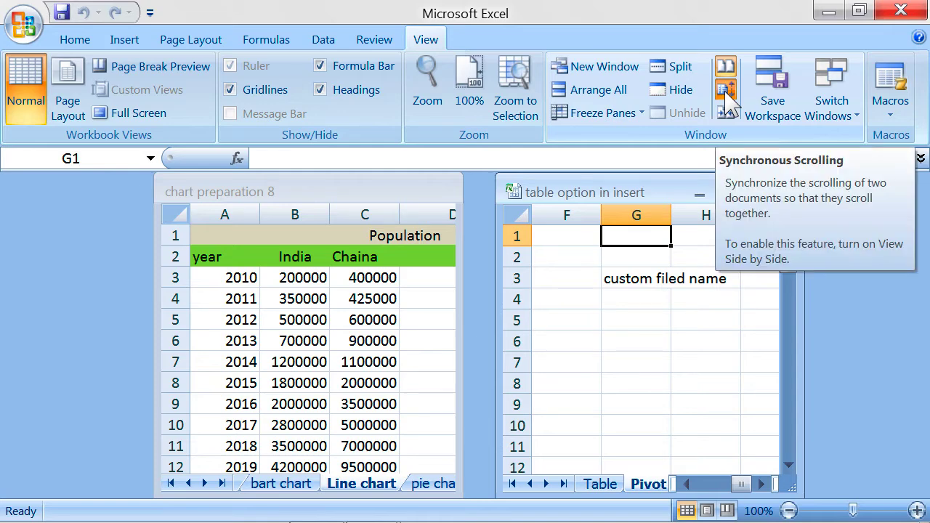
pyautogui.moveTo(790, 255); pyautogui.dragTo(789, 232)
pyautogui.click(650, 296)
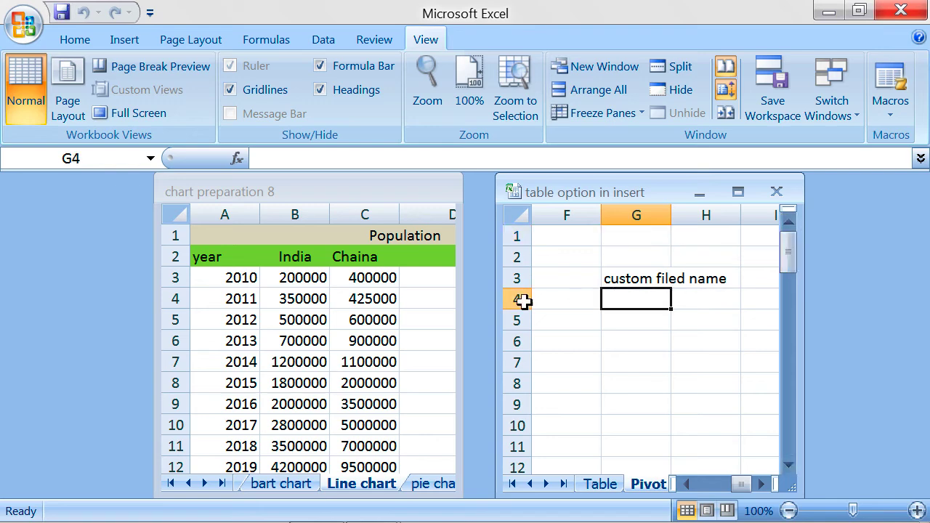
# Select C5 in the Line chart sheet and test scrolling in both workbooks with Synchronous Scrolling off and on.
pyautogui.click(378, 295)
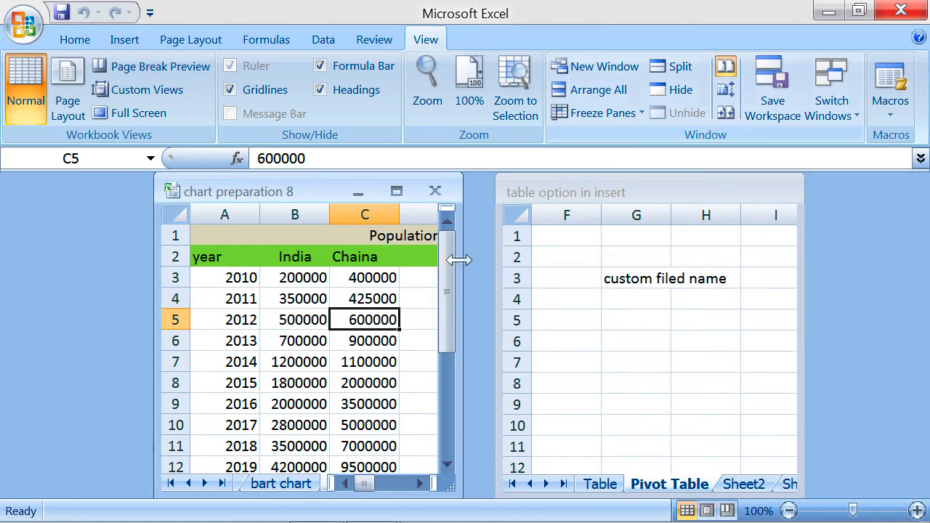
pyautogui.moveTo(449, 260); pyautogui.dragTo(455, 388)
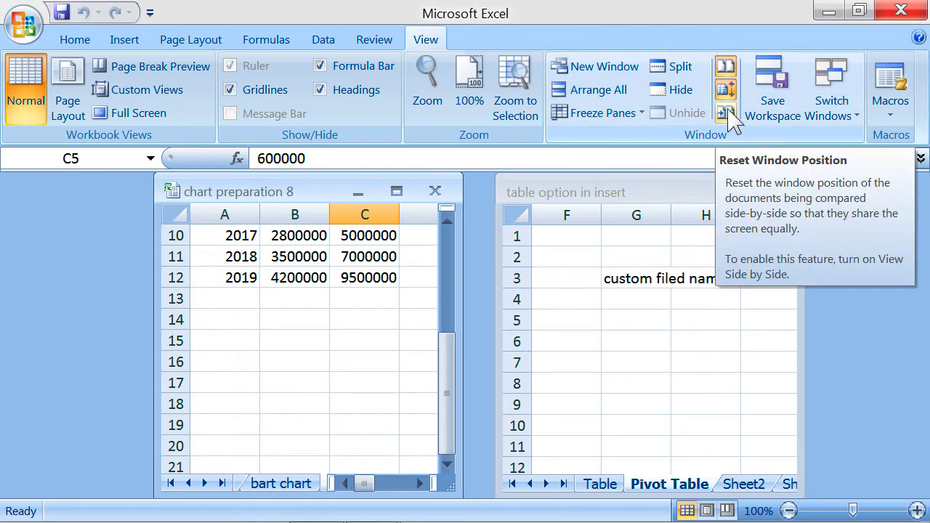
pyautogui.moveTo(443, 349); pyautogui.dragTo(460, 269)
pyautogui.click(762, 338)
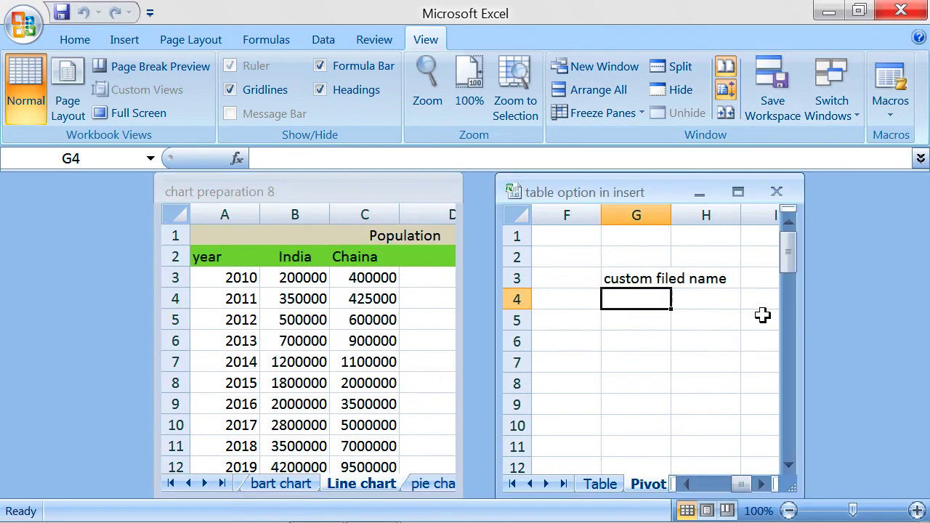
pyautogui.moveTo(793, 256); pyautogui.dragTo(789, 225)
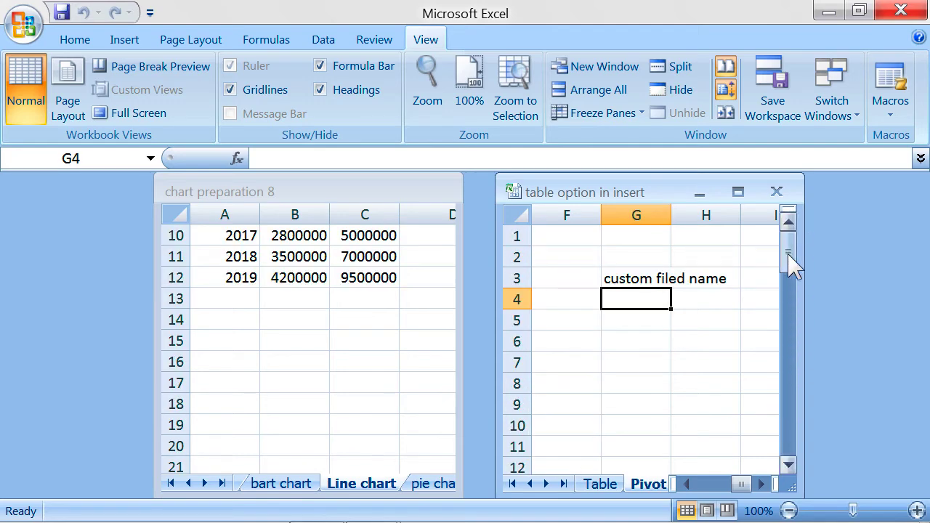
# Reset the side-by-side window positions, shorten the table option in insert window and extend the chart preparation 8 window upward.
pyautogui.click(727, 114)
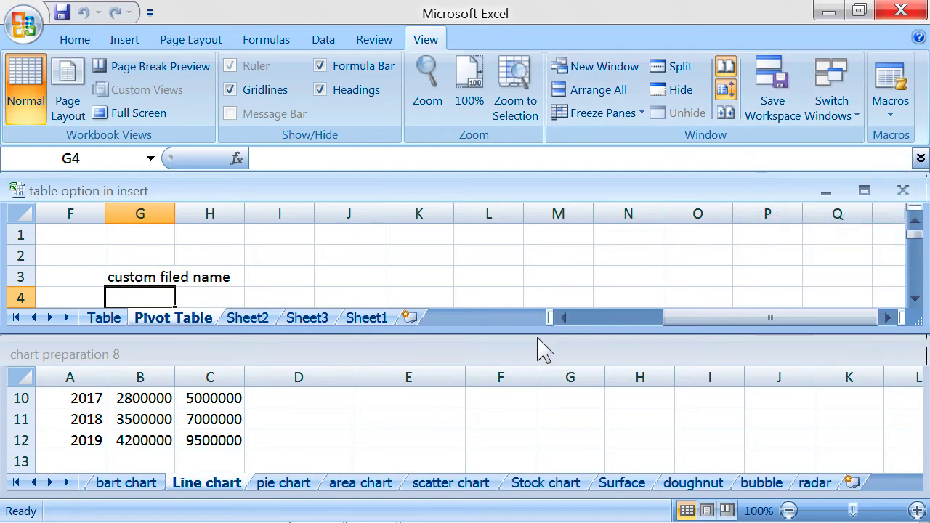
pyautogui.moveTo(535, 326); pyautogui.dragTo(552, 259)
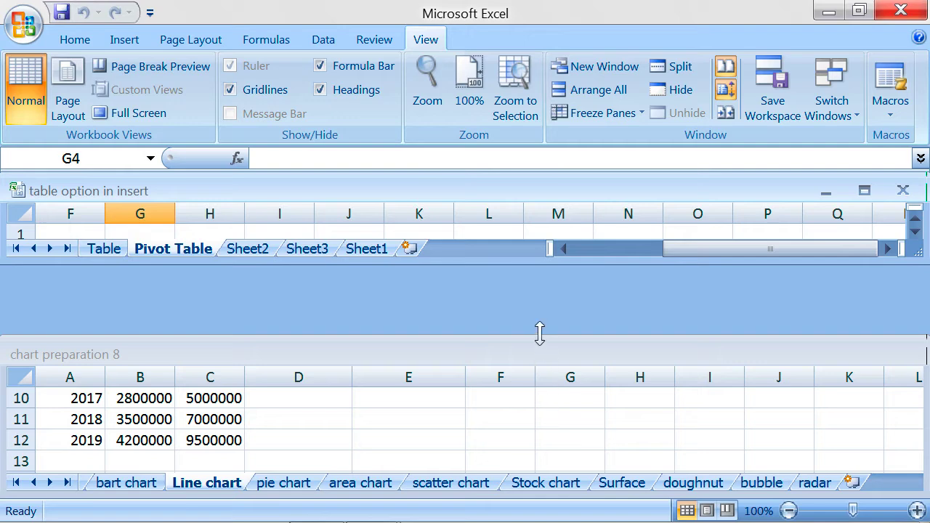
pyautogui.moveTo(542, 332); pyautogui.dragTo(557, 264)
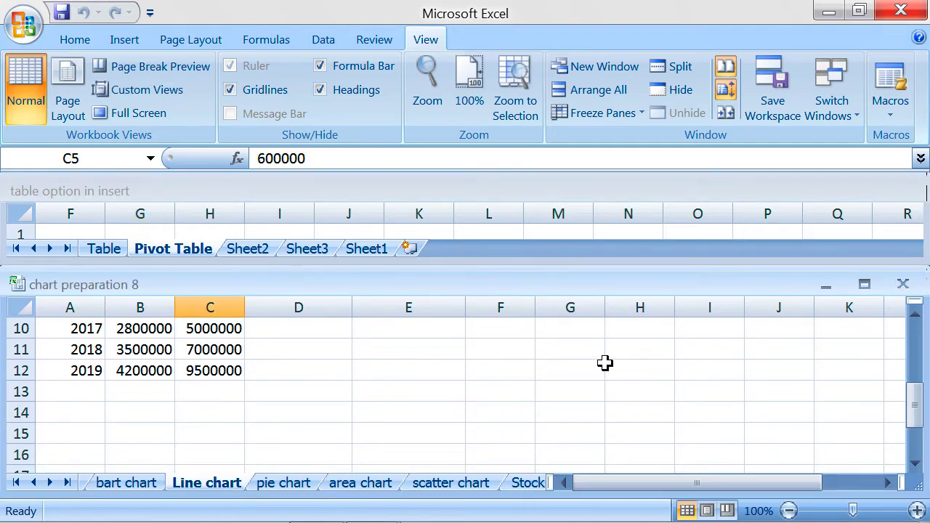
# Switch between the two workbooks and reset the window positions with chart preparation 8 active.
pyautogui.click(602, 218)
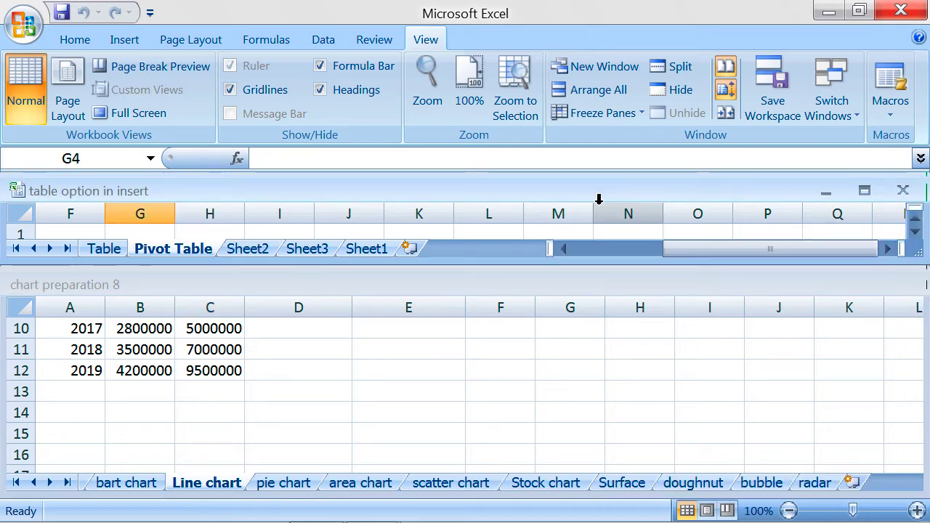
pyautogui.click(196, 400)
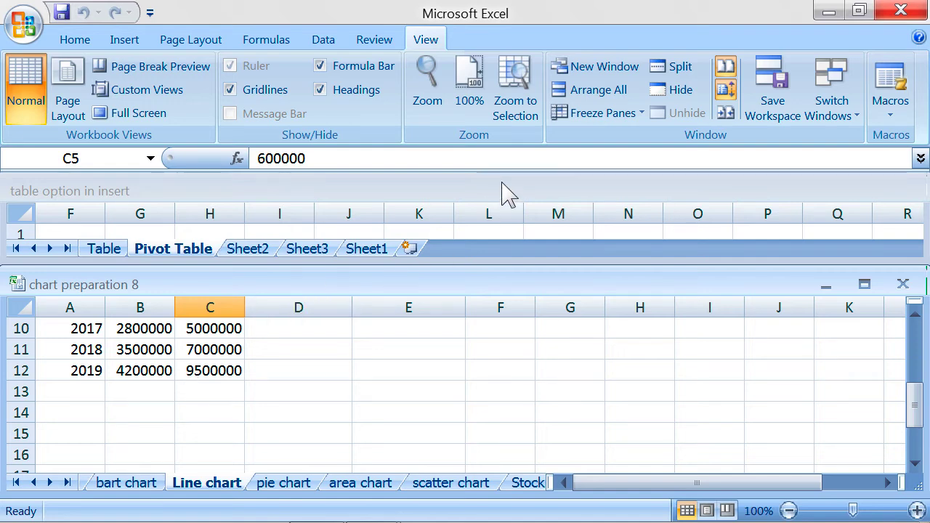
pyautogui.click(729, 115)
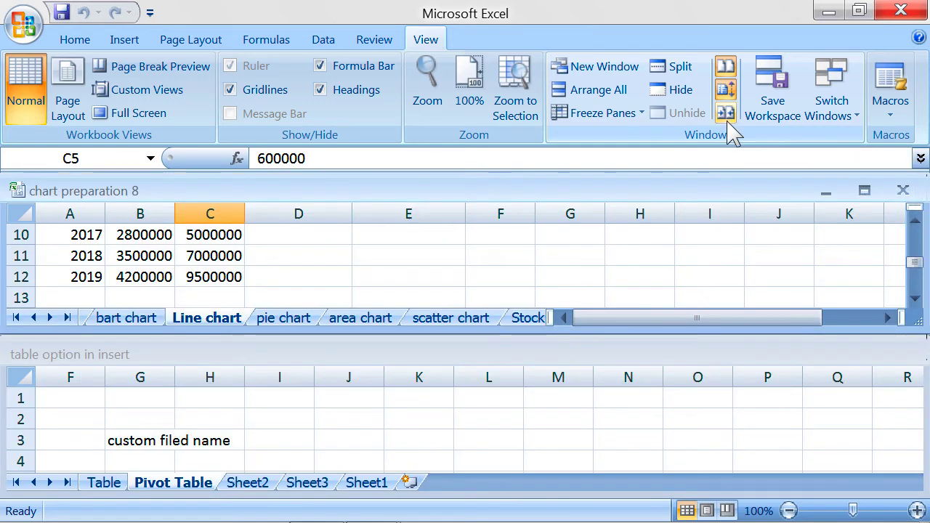
# Select cell E11 in the Line chart sheet and alternate repeatedly between the two workbook windows, finishing on chart preparation 8.
pyautogui.click(392, 255)
pyautogui.click(361, 413)
pyautogui.click(367, 258)
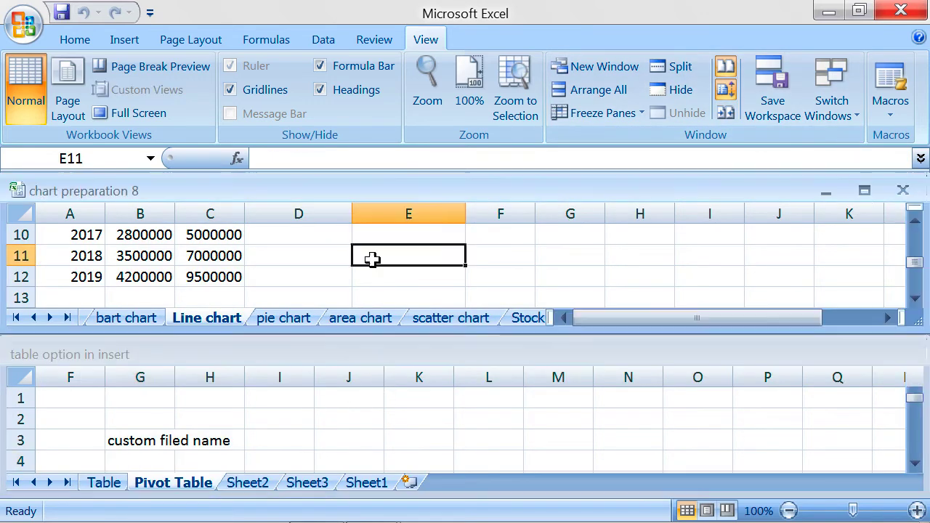
pyautogui.click(326, 404)
pyautogui.click(353, 274)
pyautogui.click(266, 407)
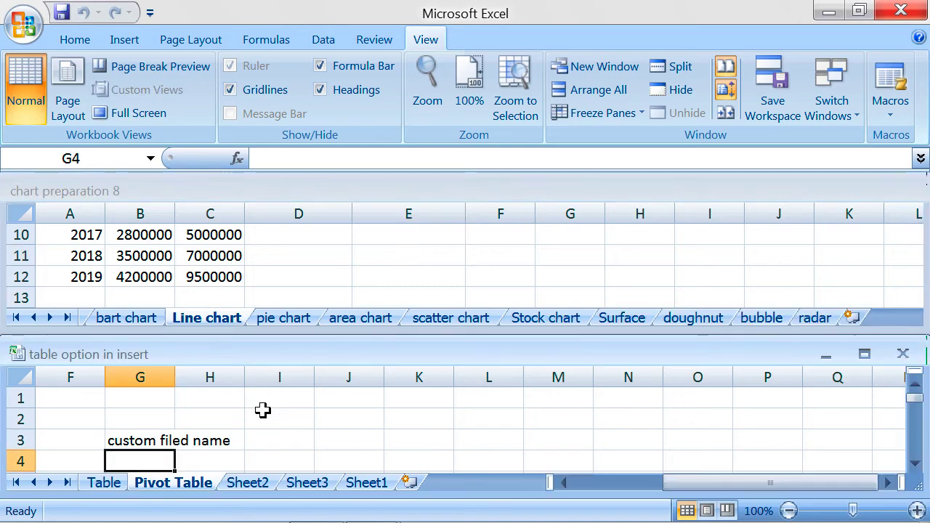
pyautogui.click(347, 273)
pyautogui.click(339, 420)
pyautogui.click(347, 255)
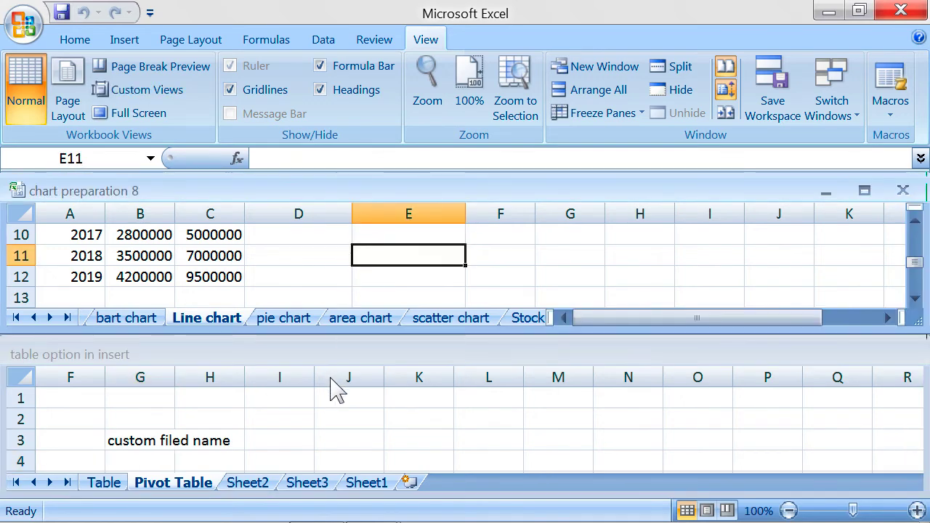
pyautogui.click(335, 422)
pyautogui.click(664, 263)
pyautogui.click(702, 422)
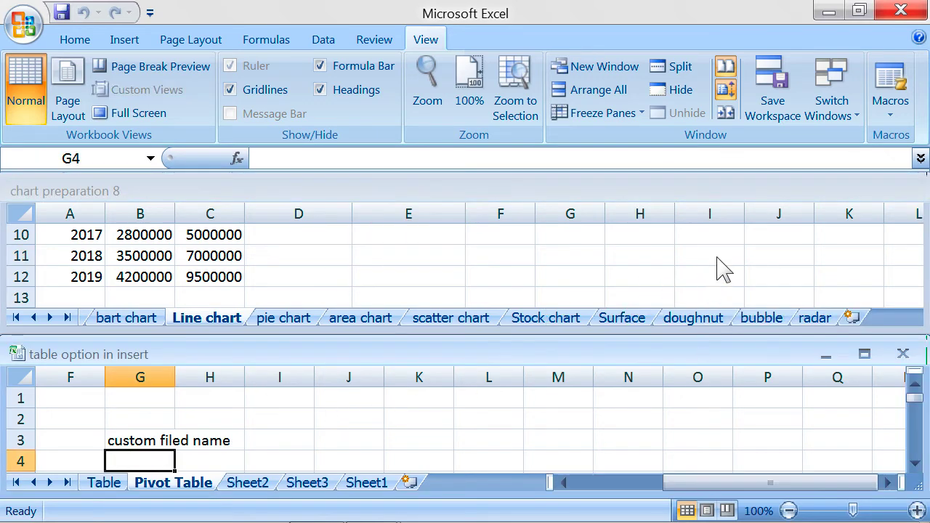
pyautogui.click(722, 266)
pyautogui.click(96, 405)
pyautogui.click(239, 323)
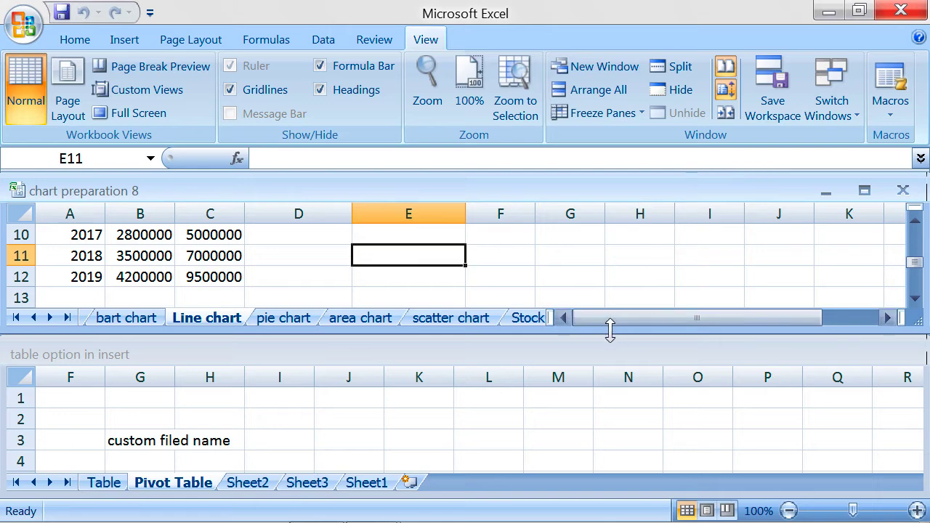
# Shorten the chart preparation 8 window and close that workbook without saving its changes.
pyautogui.moveTo(610, 332); pyautogui.dragTo(629, 292)
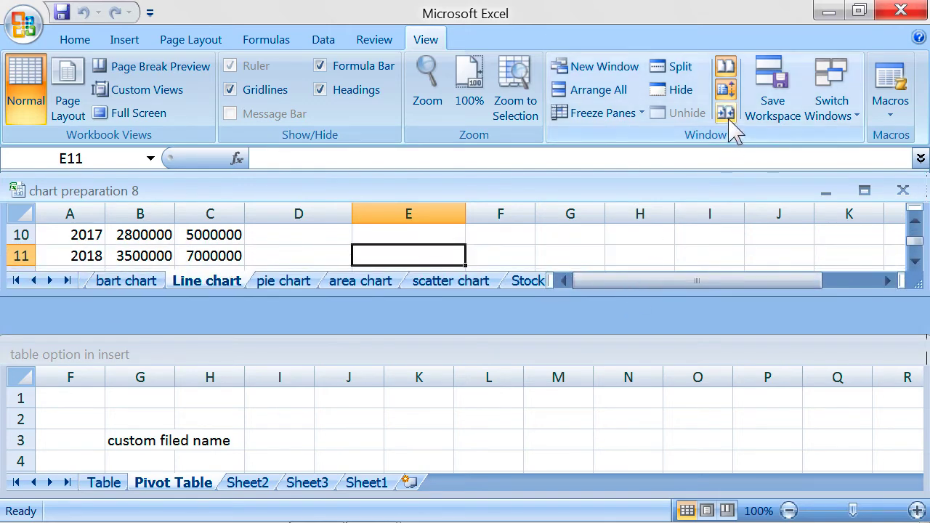
pyautogui.click(903, 190)
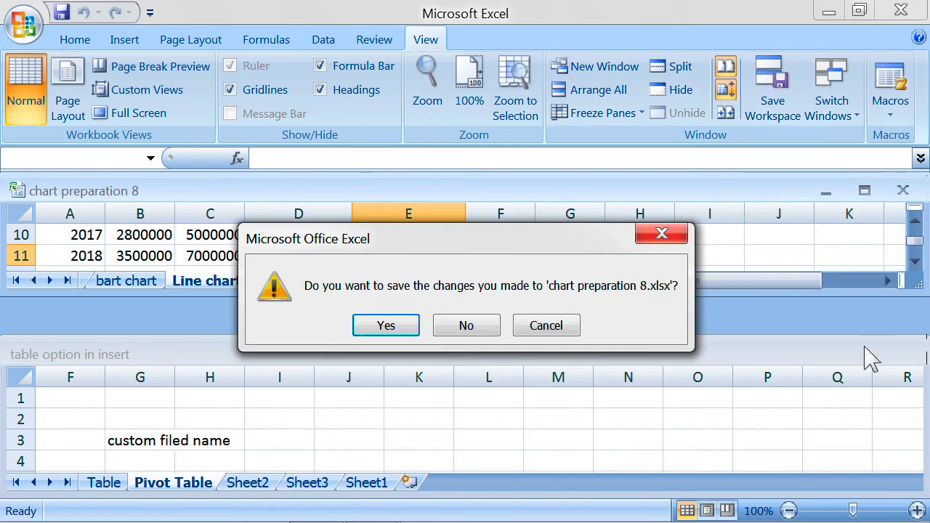
pyautogui.click(482, 324)
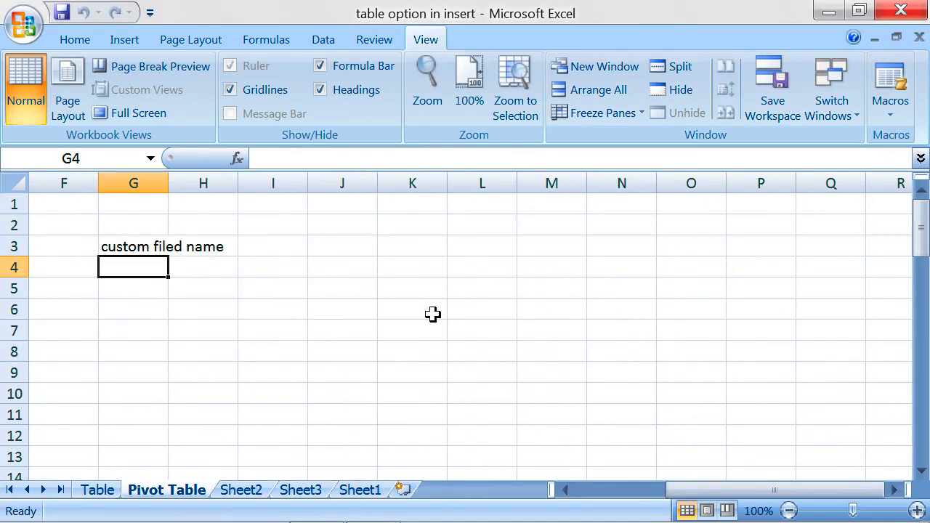
# Go to Sheet2, select cell H3 and look through its tables and the empty rows below them.
pyautogui.click(245, 491)
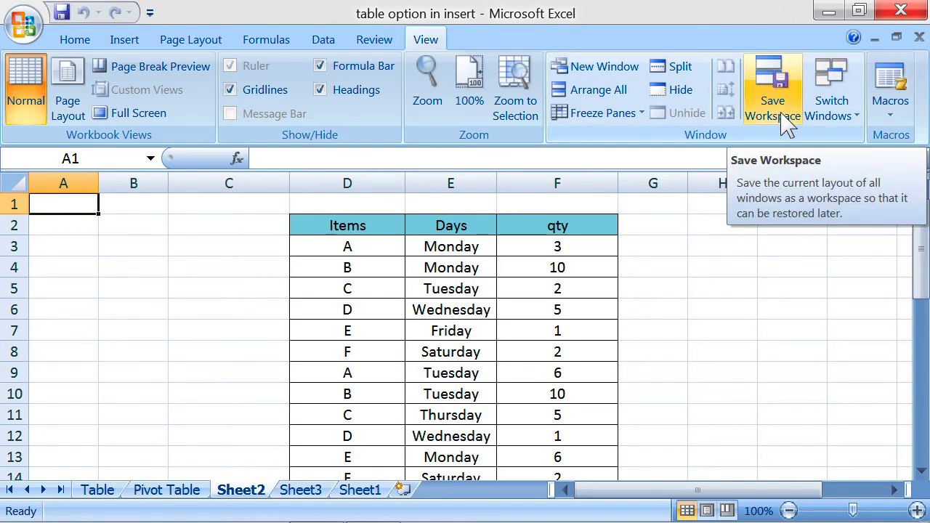
pyautogui.click(702, 252)
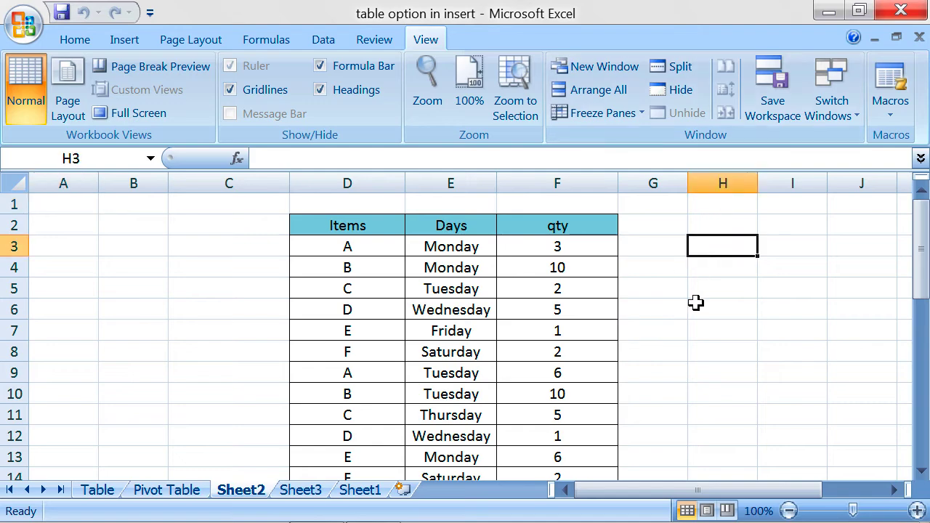
pyautogui.scroll(-9, 696, 302)
pyautogui.scroll(6, 696, 302)
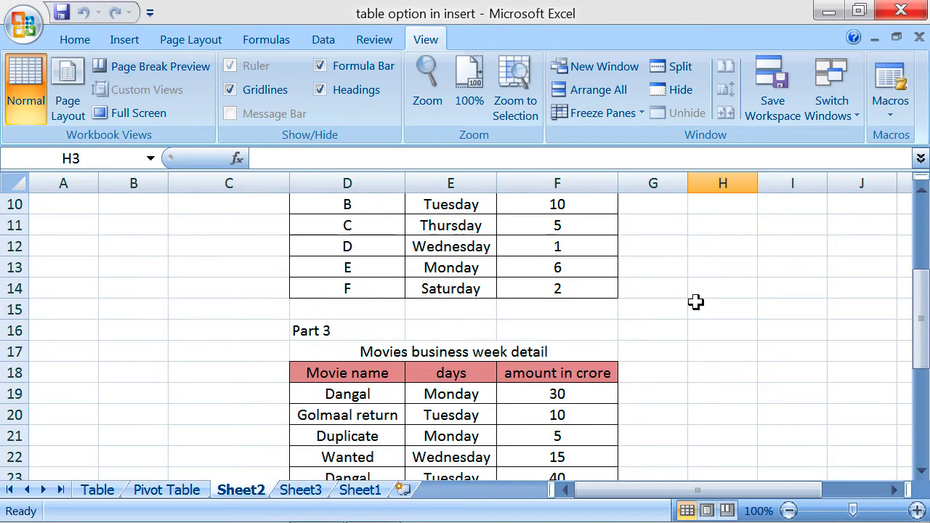
pyautogui.scroll(-20, 695, 302)
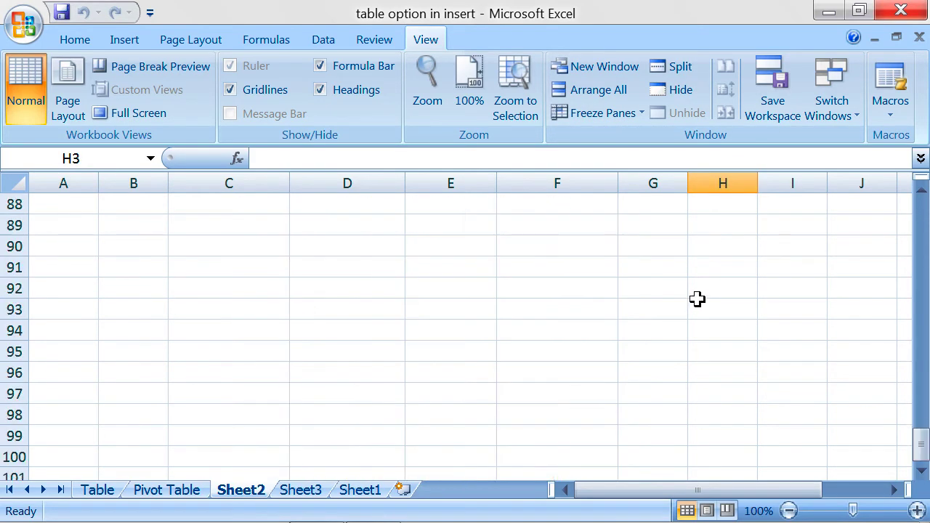
pyautogui.scroll(-20, 697, 298)
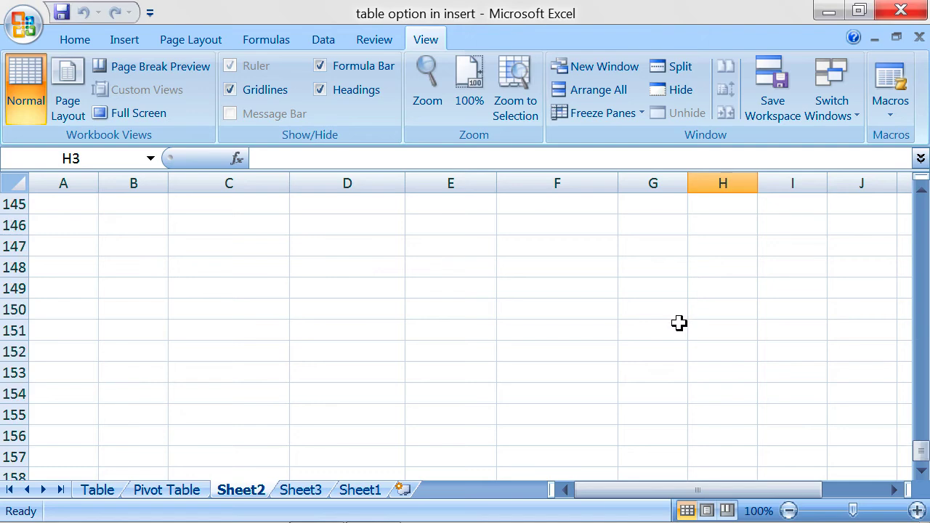
pyautogui.scroll(14, 673, 339)
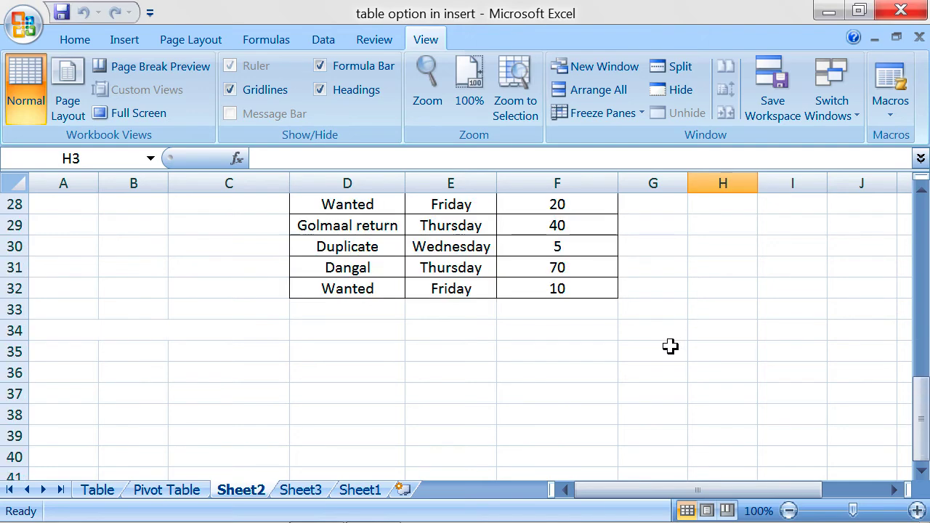
pyautogui.scroll(-3, 671, 346)
pyautogui.scroll(2, 399, 216)
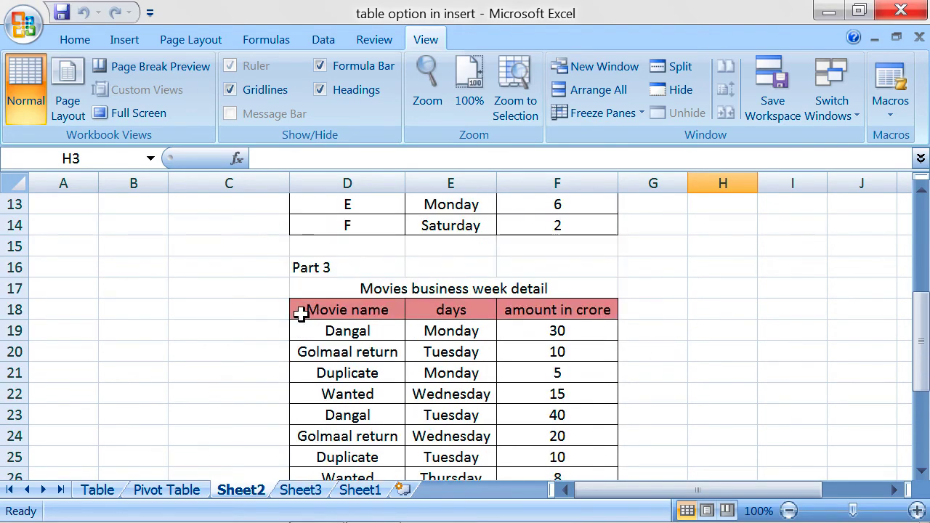
# Copy the movie business table D18:F32 on Sheet2 and paste it far below, starting at cell D512.
pyautogui.moveTo(300, 314); pyautogui.dragTo(561, 435)
pyautogui.hotkey('ctrl', 'c')
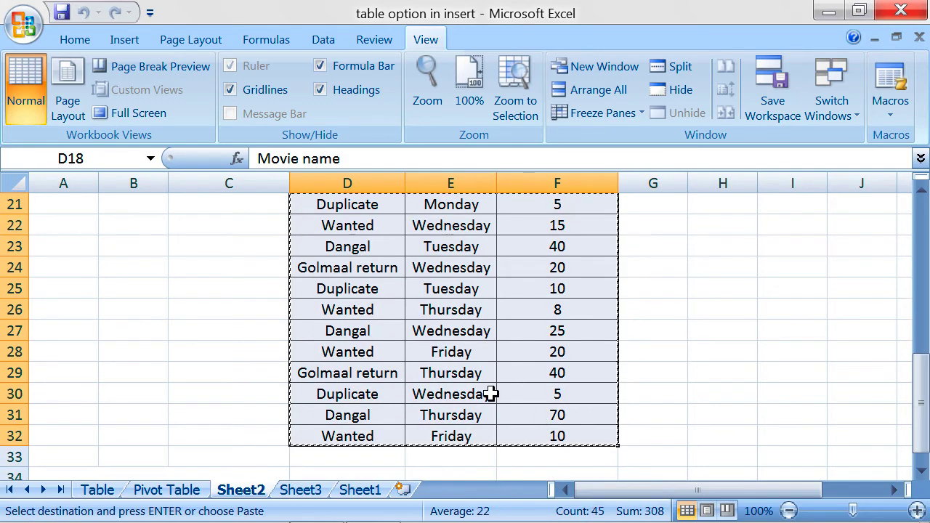
pyautogui.scroll(-20, 486, 391)
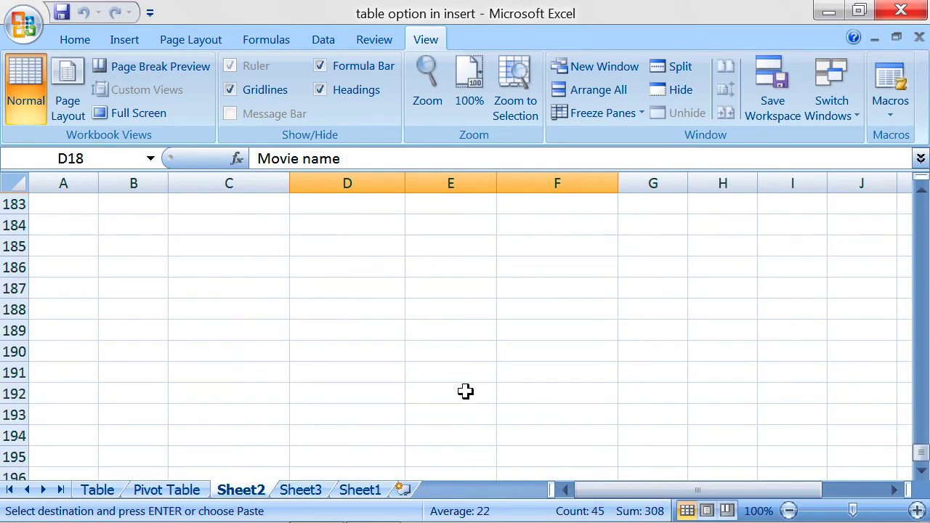
pyautogui.scroll(-20, 466, 392)
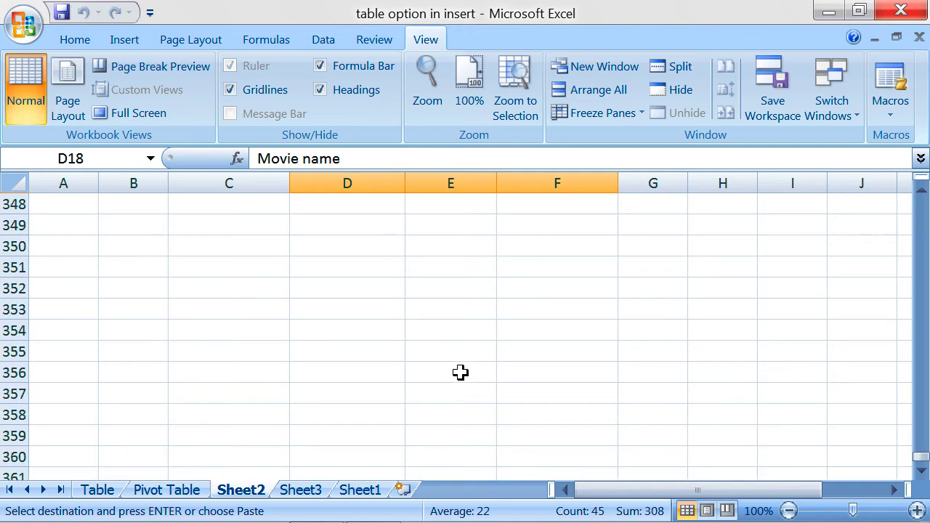
pyautogui.scroll(-16, 453, 381)
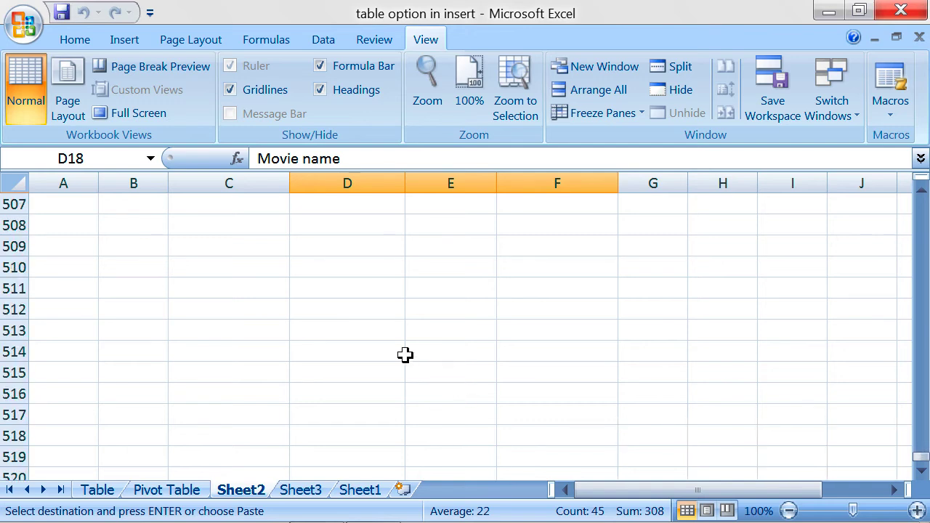
pyautogui.click(315, 314)
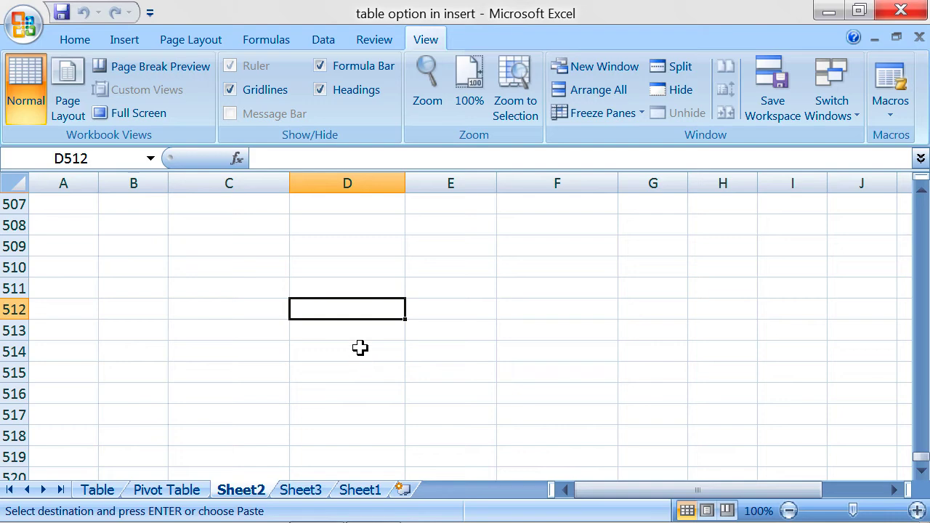
pyautogui.hotkey('ctrl', 'v')
pyautogui.click(447, 372)
pyautogui.scroll(-1, 448, 371)
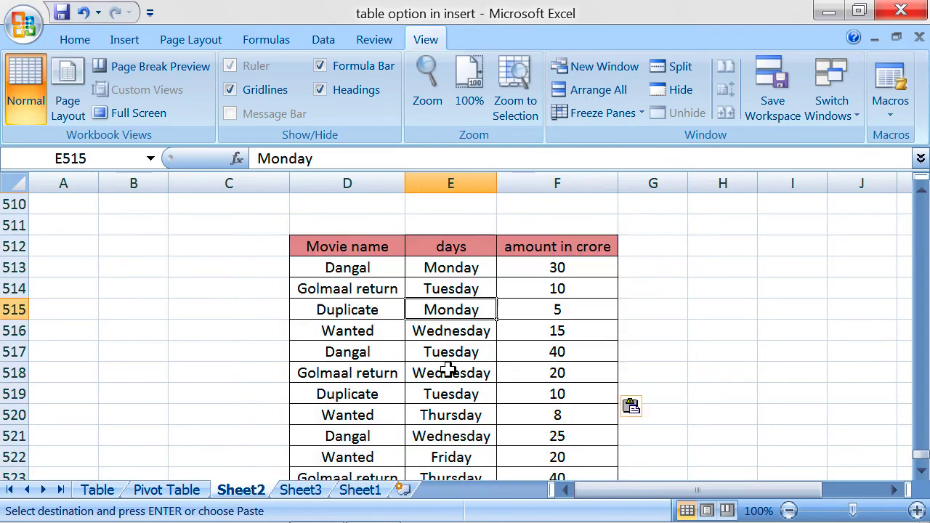
pyautogui.scroll(-1, 448, 371)
pyautogui.scroll(1, 447, 371)
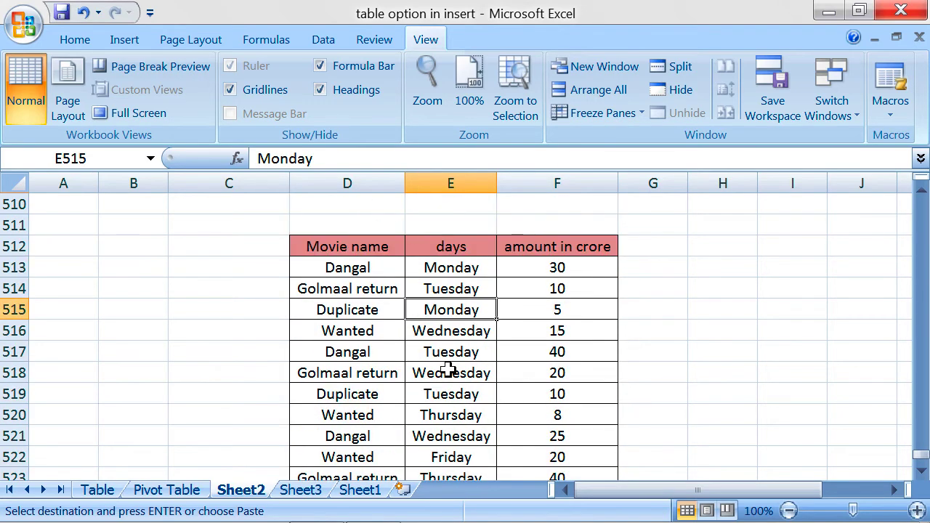
# Select cell A512 and look over the pasted movie table and the empty rows above it.
pyautogui.click(44, 249)
pyautogui.scroll(-3, 352, 372)
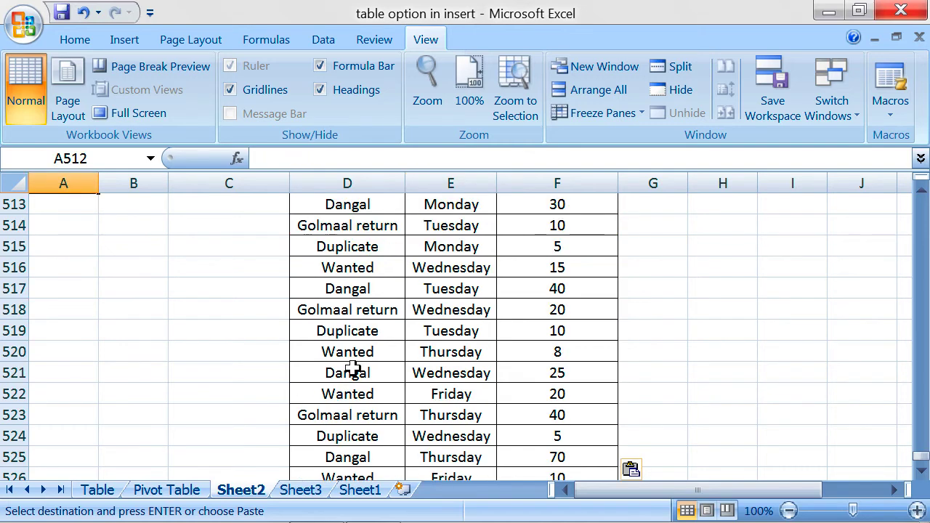
pyautogui.scroll(4, 354, 367)
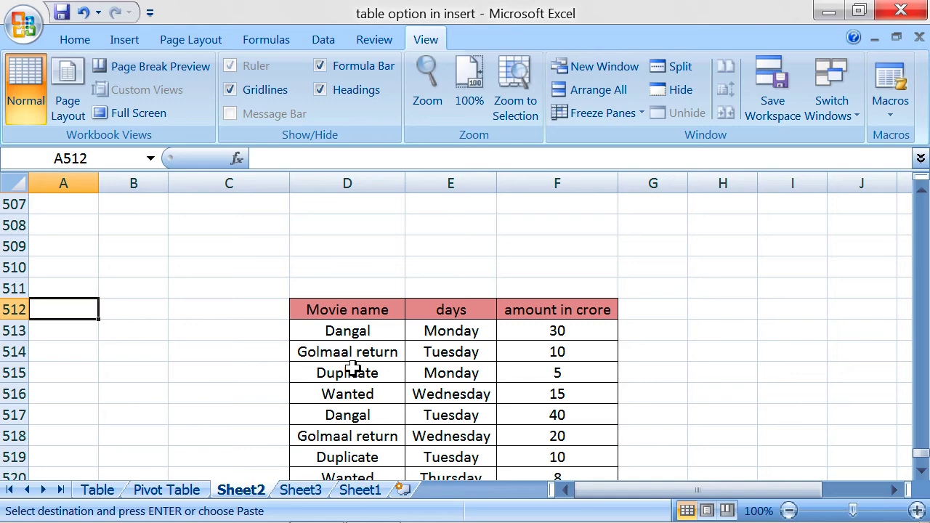
pyautogui.scroll(-1, 358, 358)
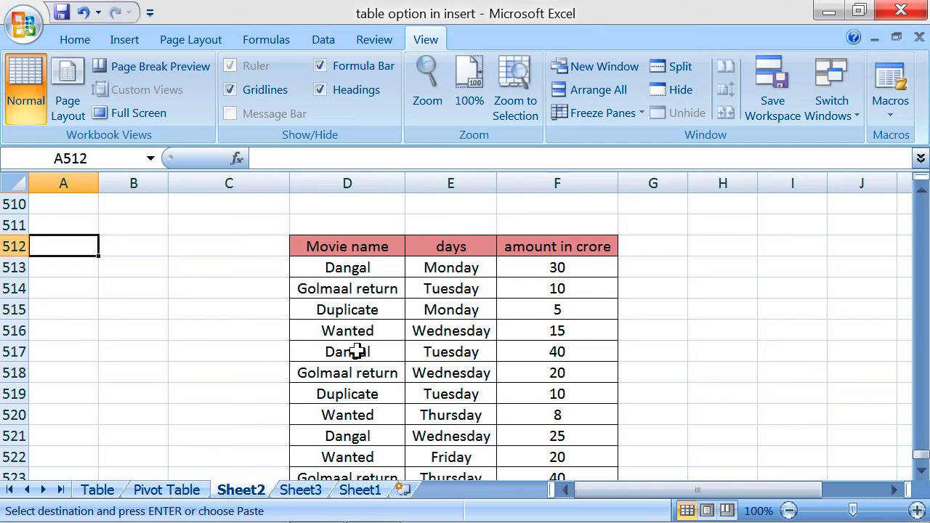
pyautogui.scroll(16, 358, 348)
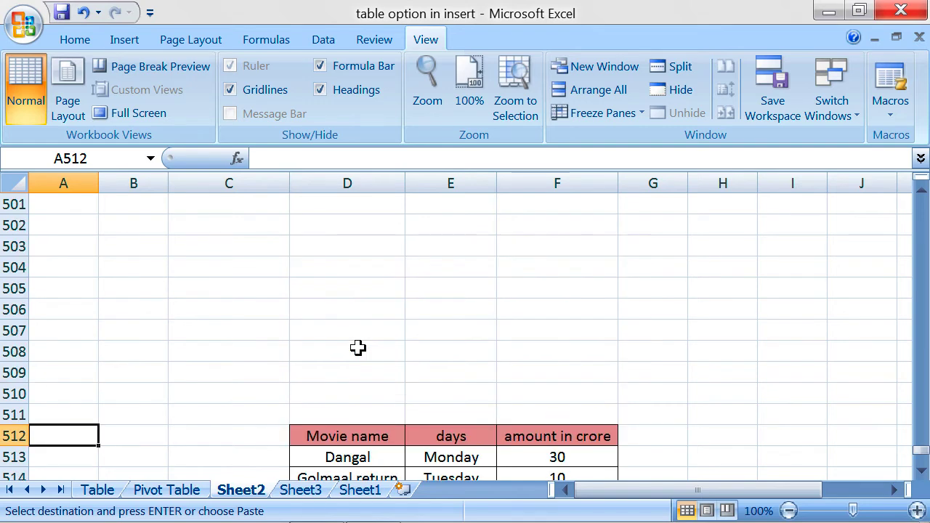
pyautogui.scroll(6, 357, 348)
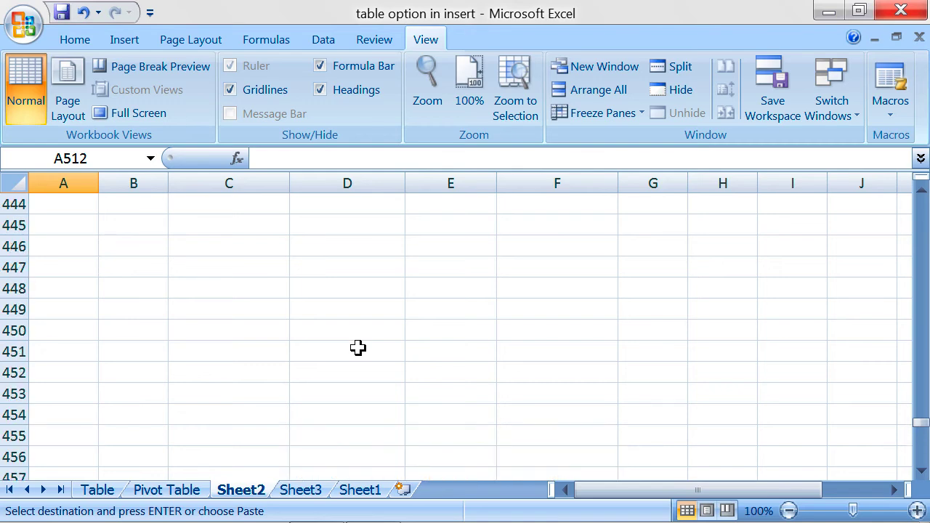
# Open the recent workbook youtube excel videos and select cells A1, A2, A4 and A5 in turn.
pyautogui.click(27, 26)
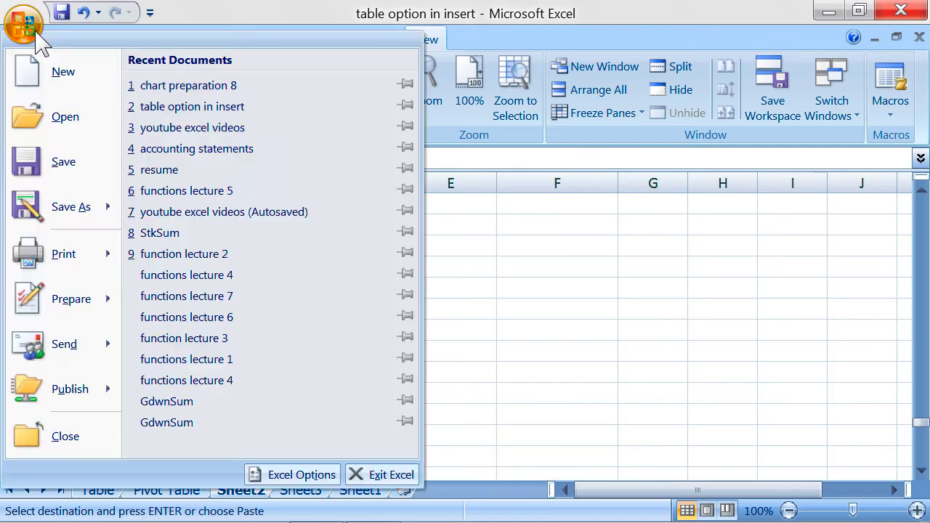
pyautogui.click(207, 130)
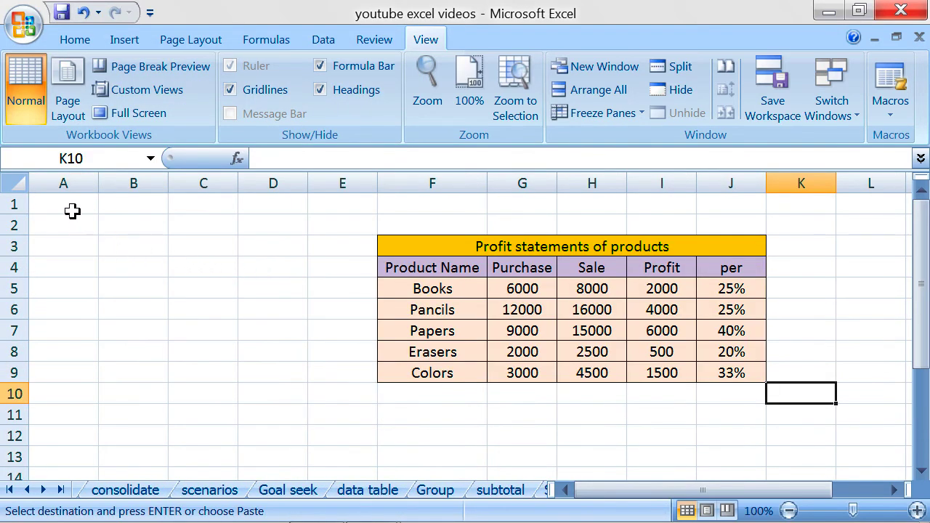
pyautogui.click(70, 209)
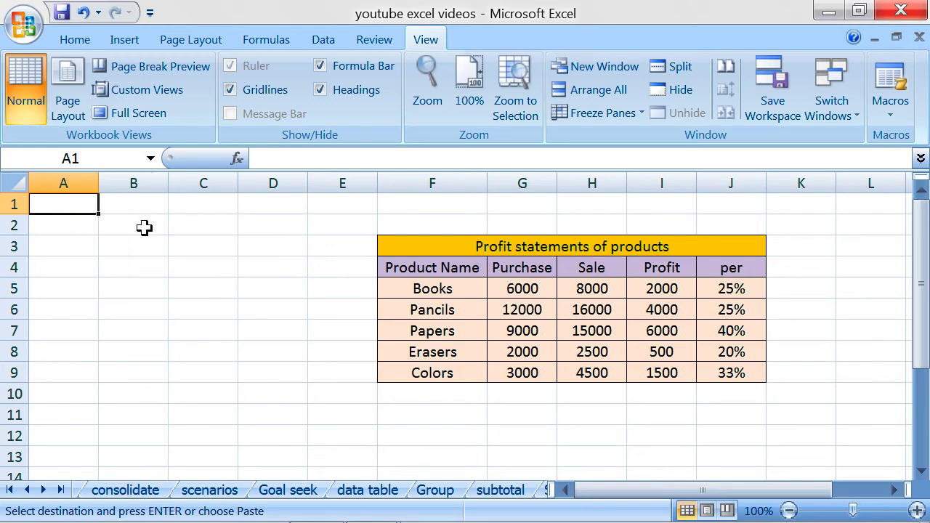
pyautogui.click(74, 229)
pyautogui.click(80, 266)
pyautogui.click(80, 288)
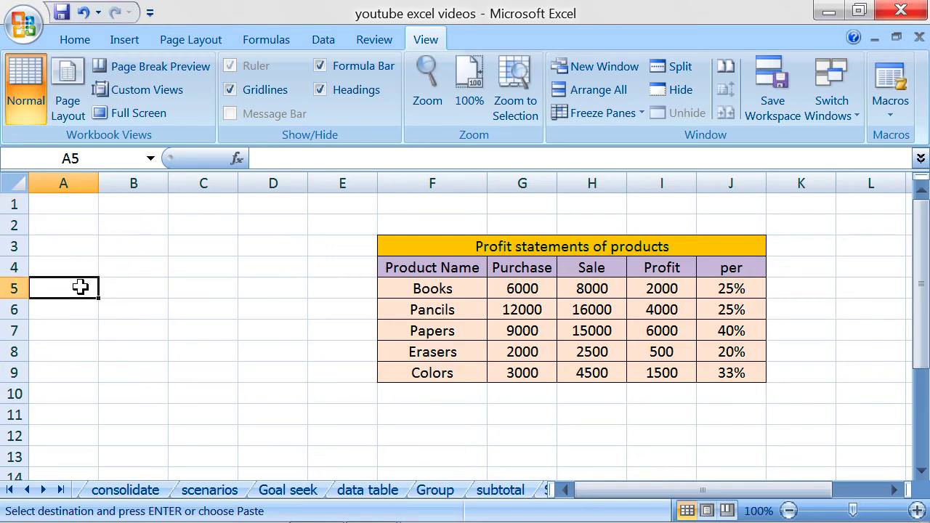
# Go through cells A1, A2, A4 and A5 again, and close the youtube excel videos workbook.
pyautogui.click(75, 208)
pyautogui.click(75, 230)
pyautogui.click(73, 267)
pyautogui.click(73, 289)
pyautogui.click(893, 9)
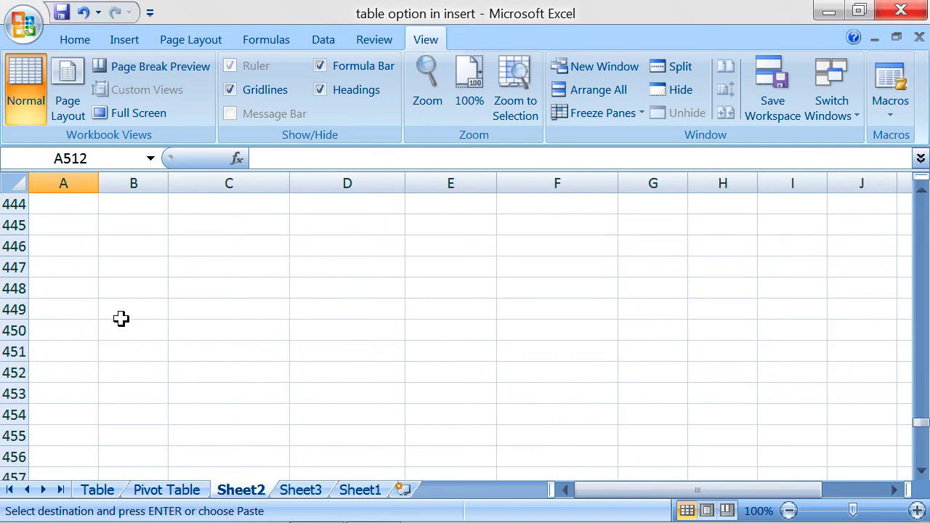
# Select the block around the pasted movie table on Sheet2, from cell A512 across to column J.
pyautogui.scroll(-17, 170, 351)
pyautogui.scroll(-9, 170, 351)
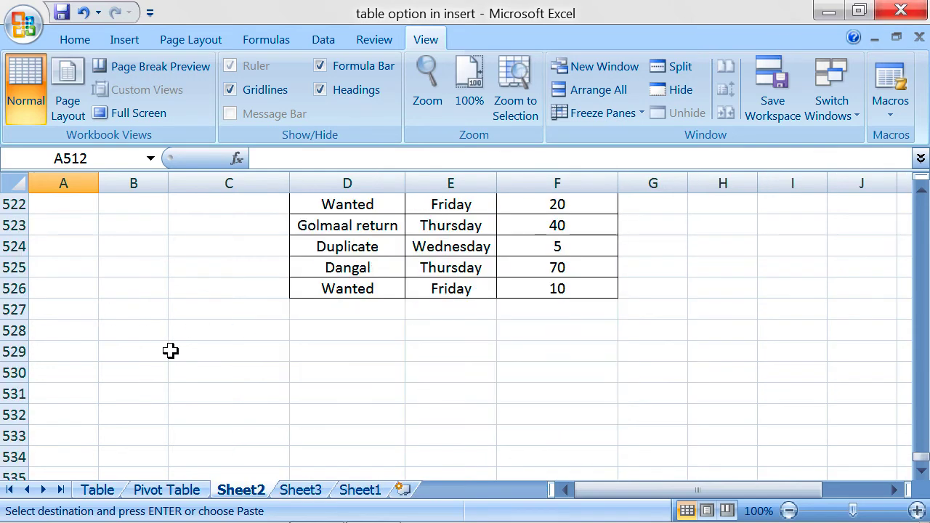
pyautogui.scroll(5, 170, 351)
pyautogui.scroll(-1, 170, 351)
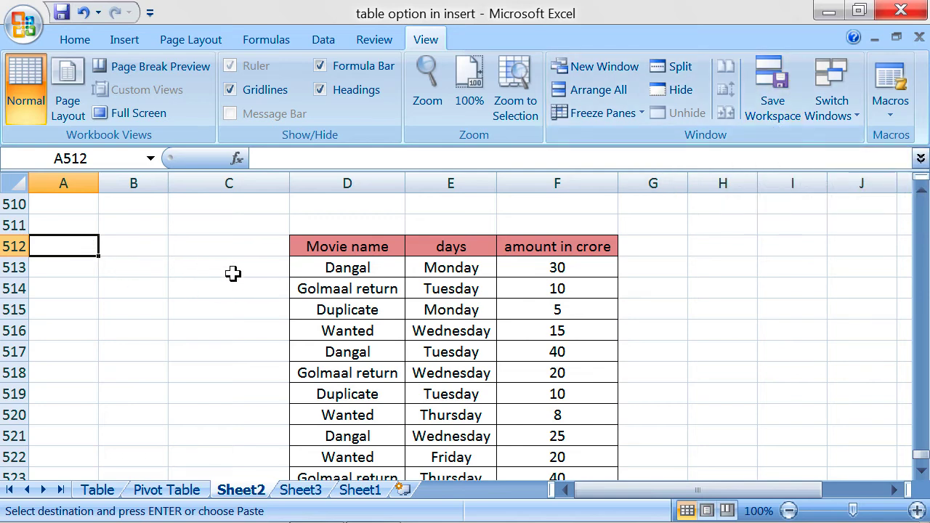
pyautogui.moveTo(87, 244); pyautogui.dragTo(856, 436)
pyautogui.scroll(2, 790, 440)
pyautogui.scroll(-1, 792, 440)
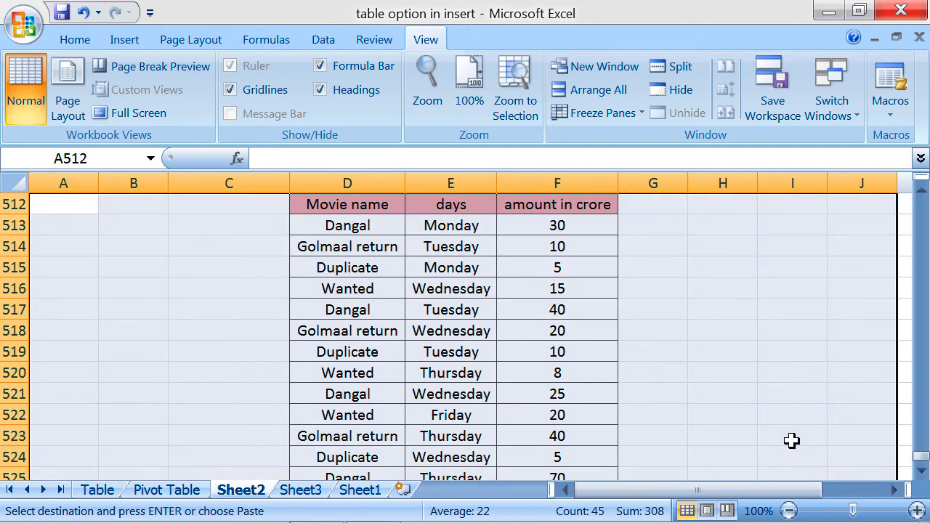
pyautogui.scroll(1, 792, 441)
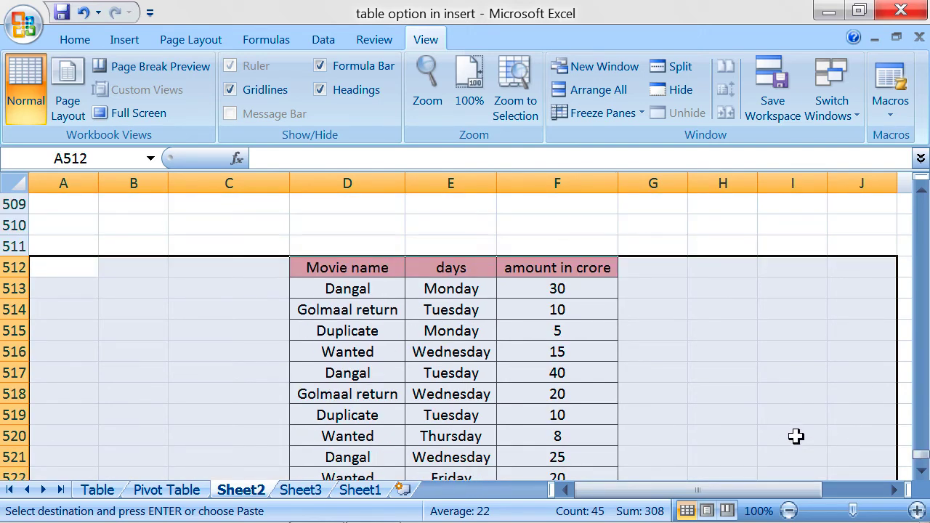
pyautogui.scroll(-1, 797, 434)
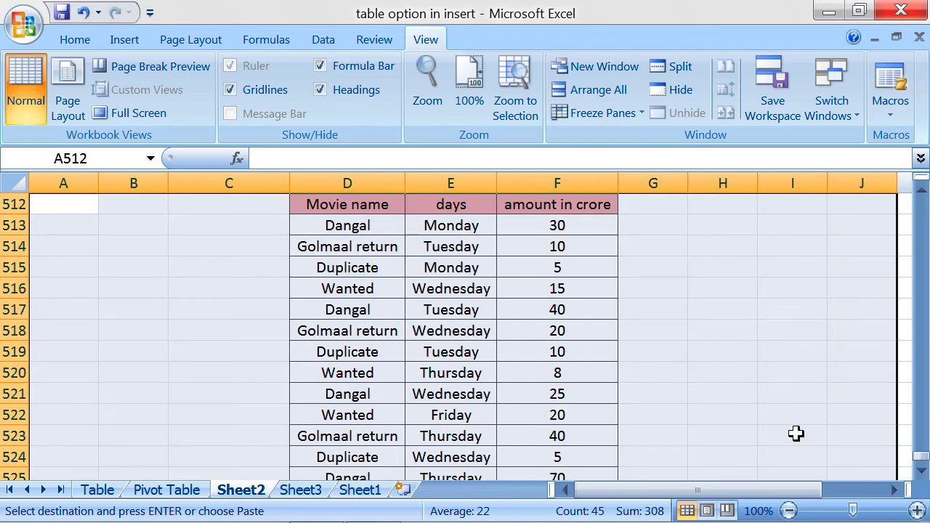
pyautogui.scroll(1, 796, 430)
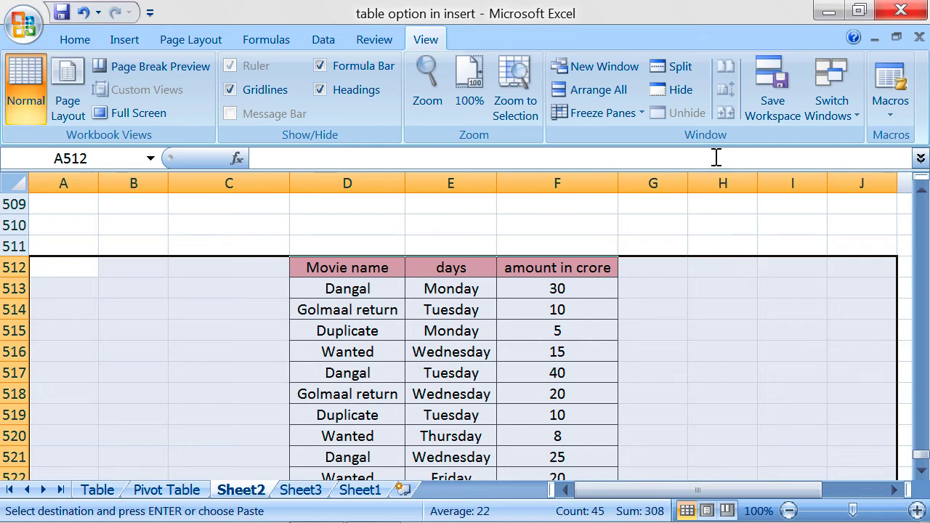
# Save the workspace as table part 2 in the Documents library, saving the changes to the table option in insert workbook too.
pyautogui.click(766, 113)
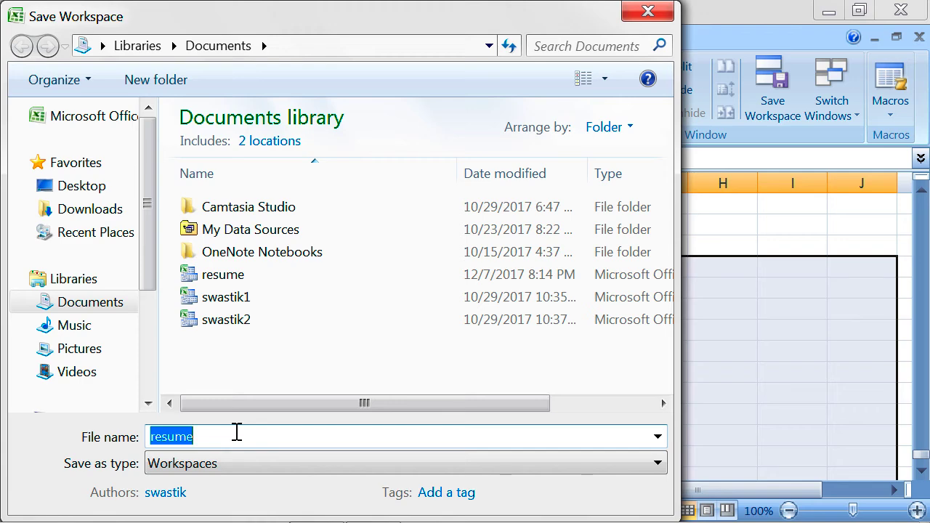
pyautogui.moveTo(303, 24); pyautogui.dragTo(325, 33)
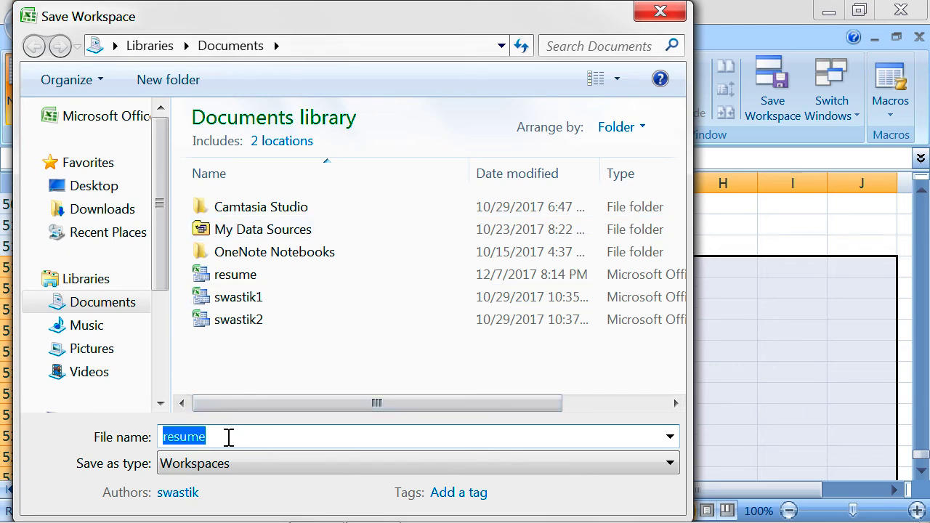
pyautogui.write('table part 2')
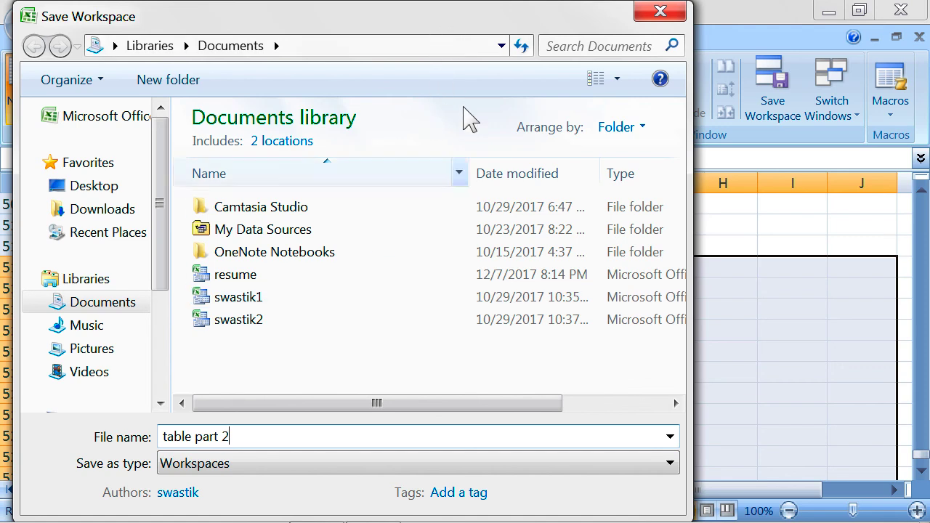
pyautogui.moveTo(478, 21)
pyautogui.mouseDown()
pyautogui.moveTo(469, 8)
pyautogui.moveTo(474, 21)
pyautogui.mouseUp()
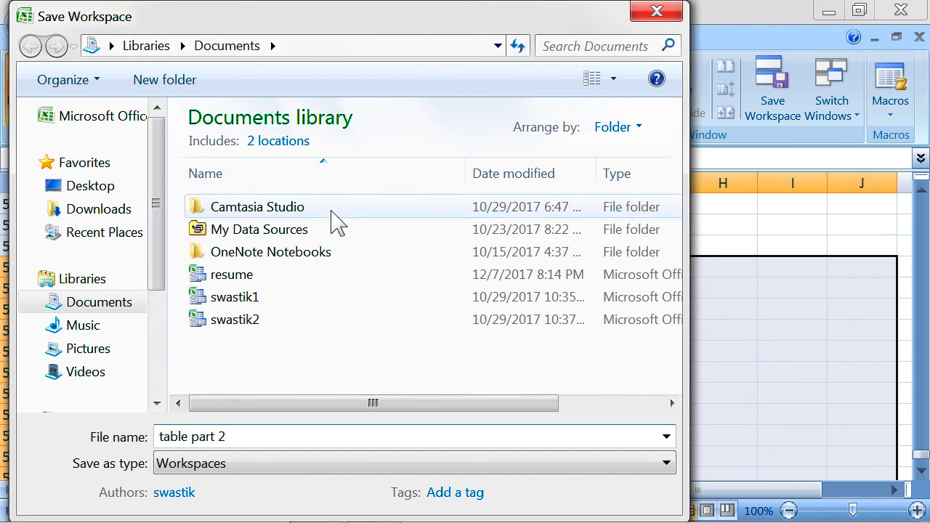
pyautogui.press('Return')
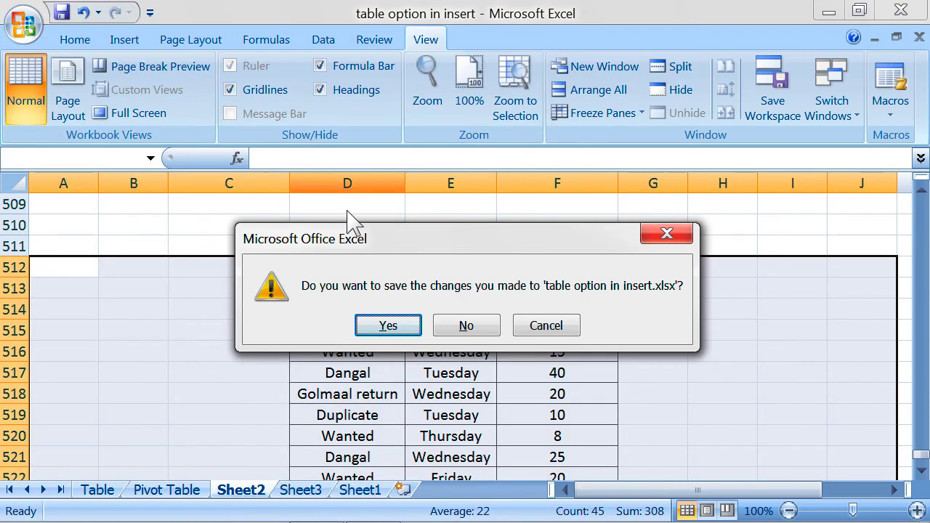
pyautogui.click(383, 329)
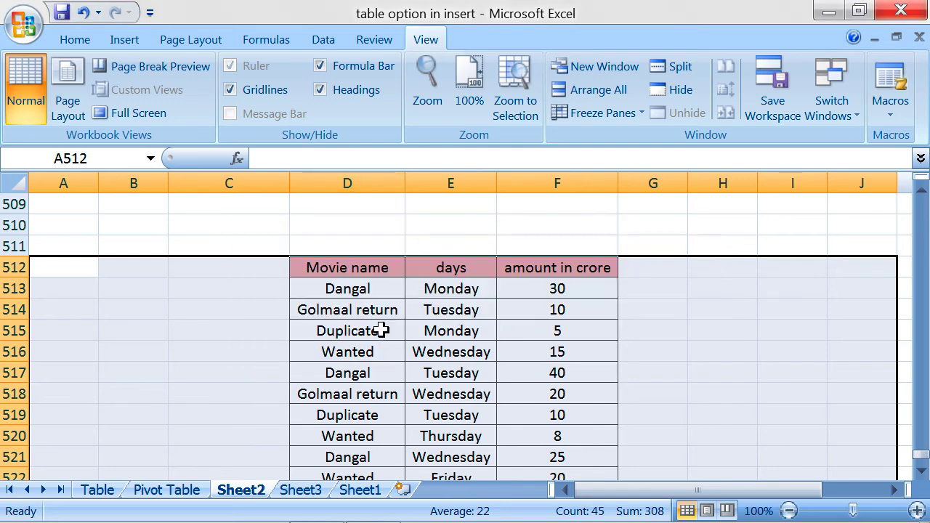
# Close Excel and reopen the table part 2 workspace from the recent Excel files in Windows.
pyautogui.click(461, 243)
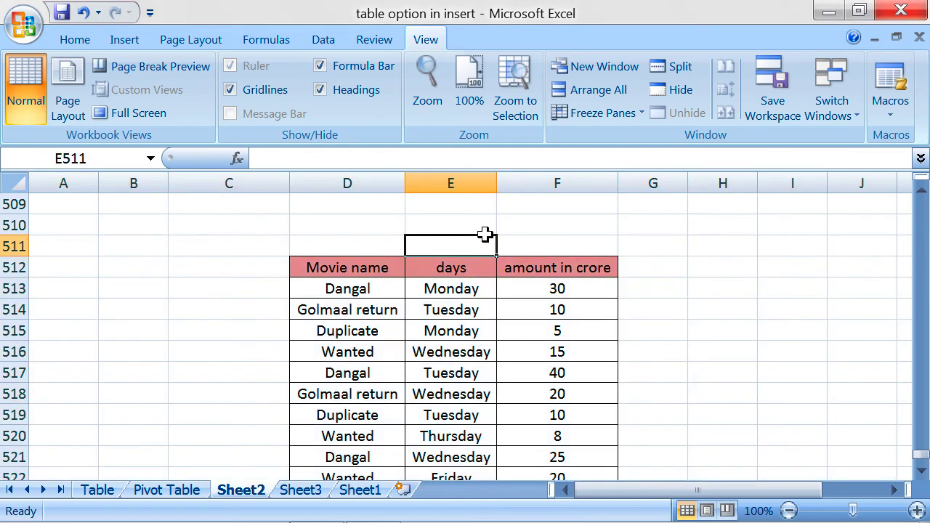
pyautogui.click(898, 10)
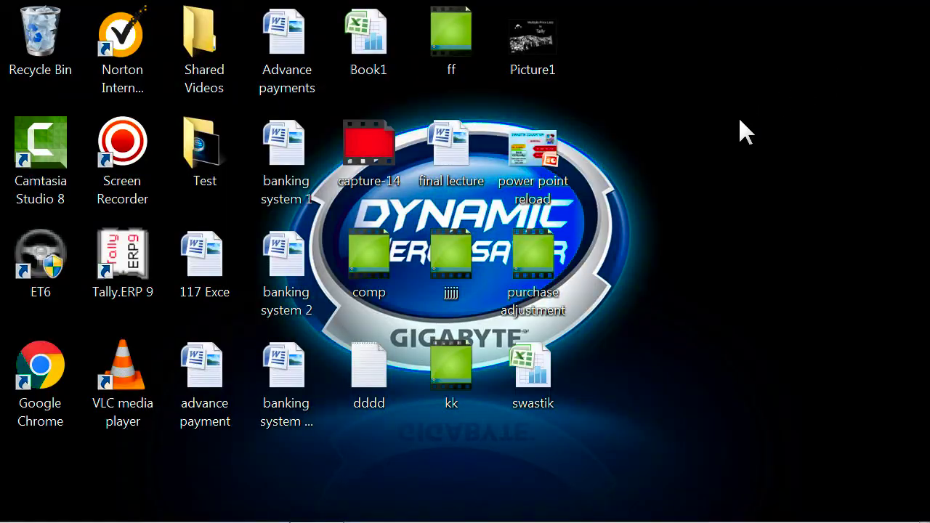
pyautogui.click(32, 493)
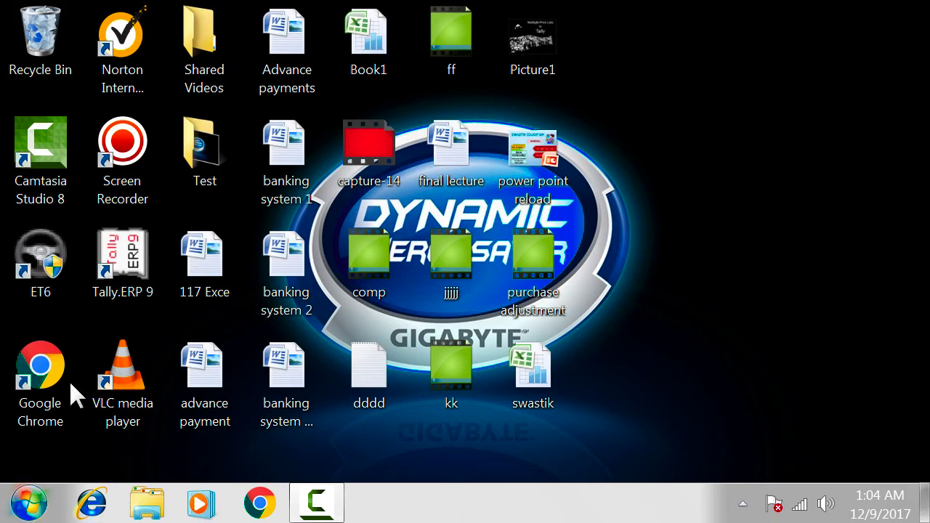
pyautogui.moveTo(278, 178)
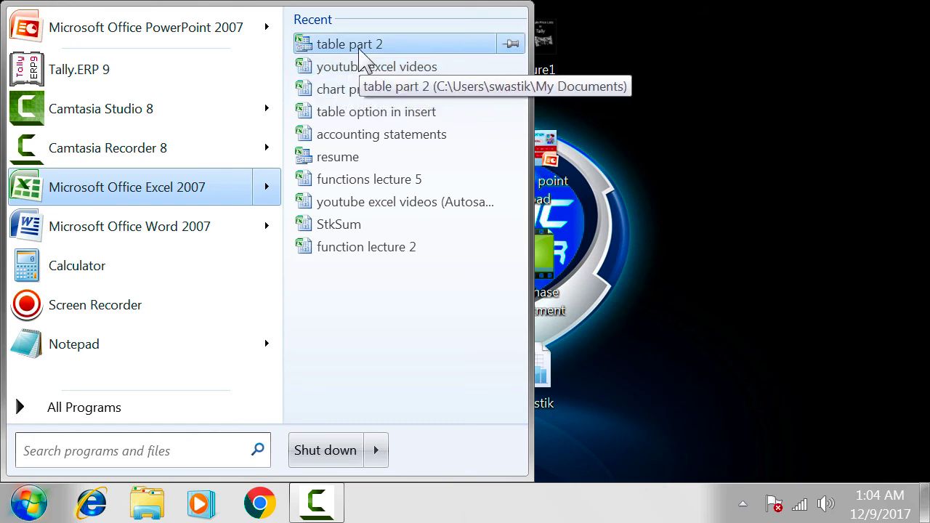
pyautogui.click(361, 58)
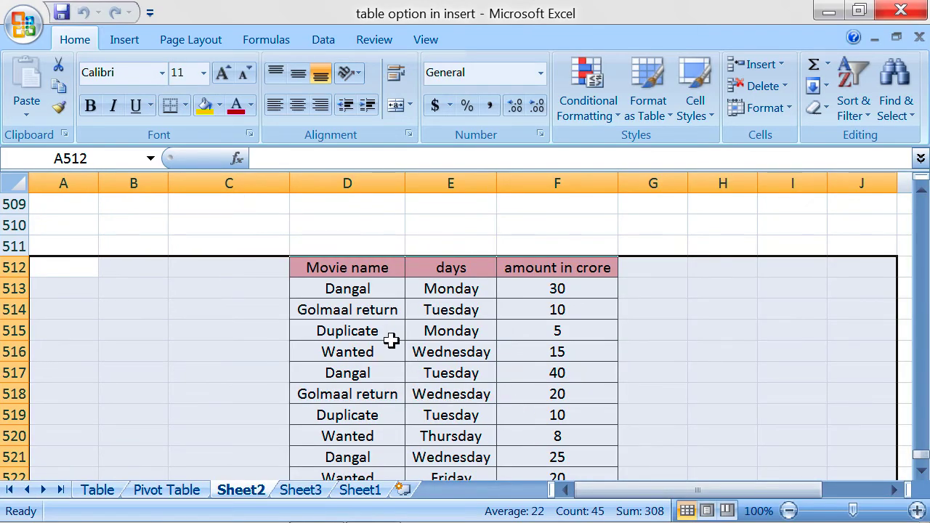
# Check the recent documents list for the table part 2 workspace and select cell A512 on Sheet2.
pyautogui.click(33, 29)
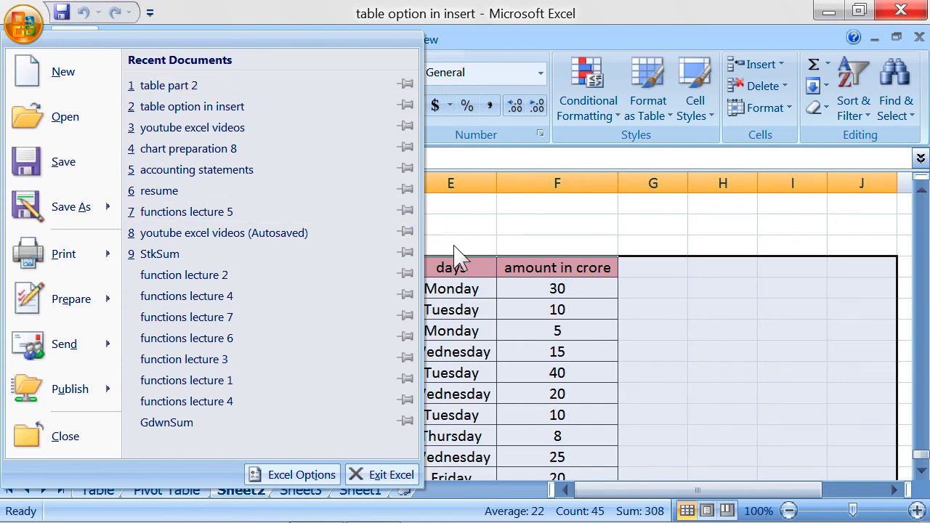
pyautogui.click(245, 243)
pyautogui.click(131, 268)
pyautogui.click(70, 266)
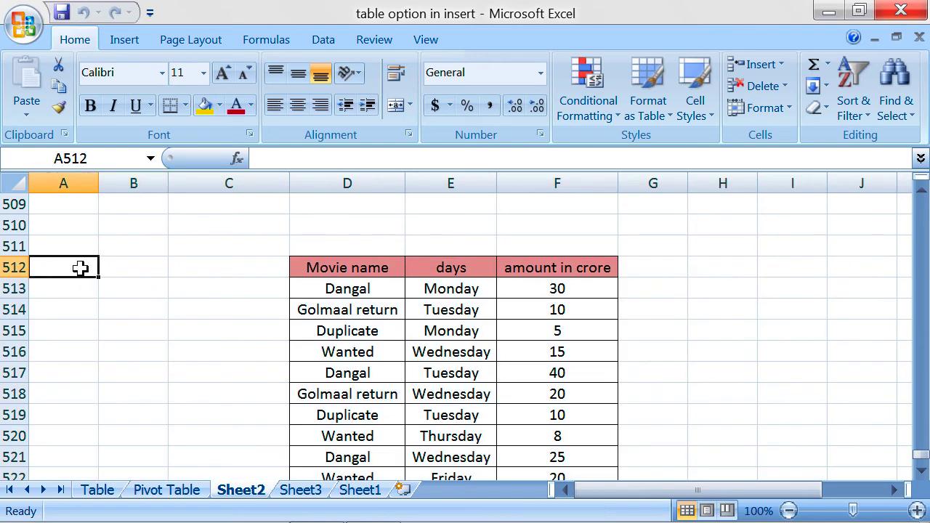
pyautogui.click(23, 25)
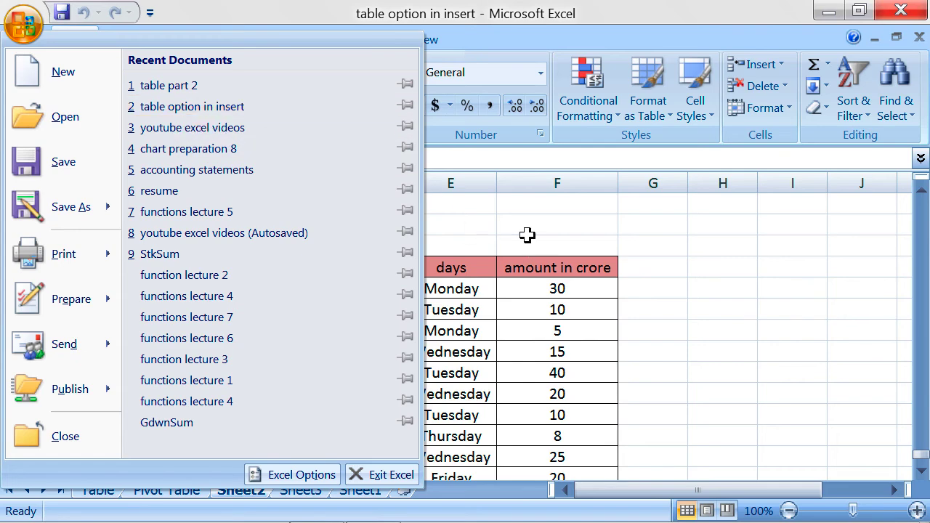
pyautogui.click(526, 235)
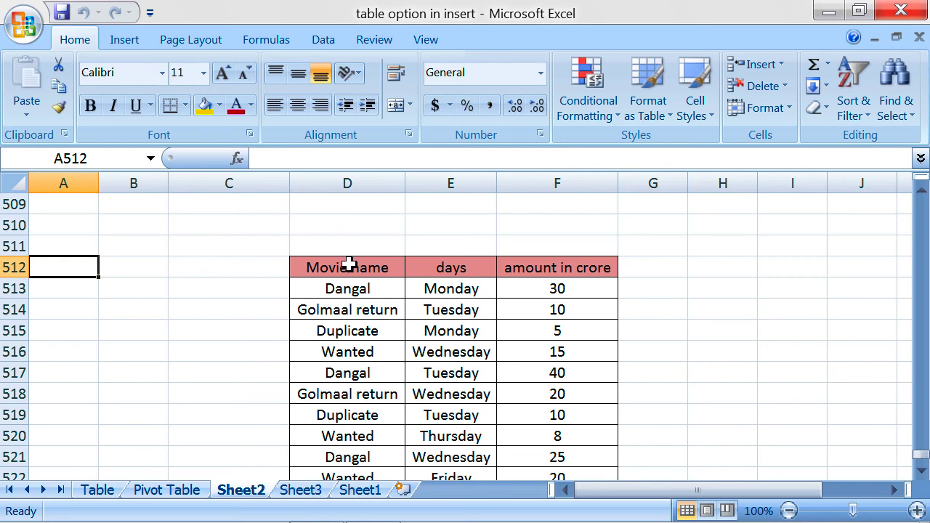
# Show the View options, look over the movie table from cell F515, and select cell A618 in the empty rows below.
pyautogui.click(426, 39)
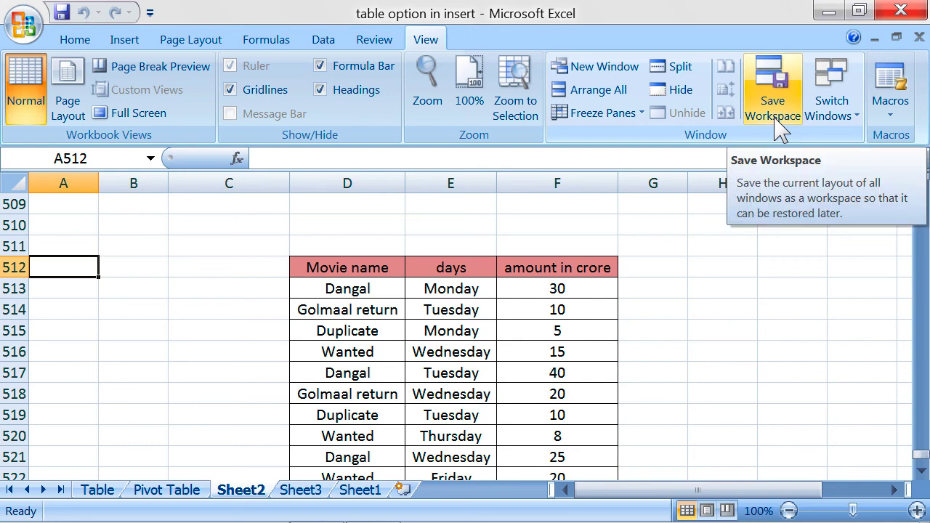
pyautogui.click(544, 340)
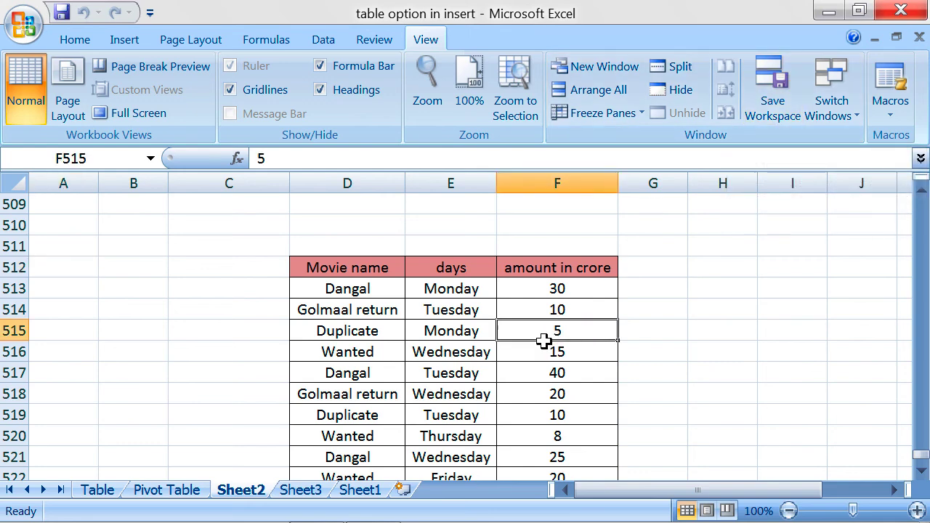
pyautogui.scroll(-1, 543, 342)
pyautogui.scroll(1, 544, 343)
pyautogui.scroll(-7, 545, 344)
pyautogui.scroll(6, 548, 346)
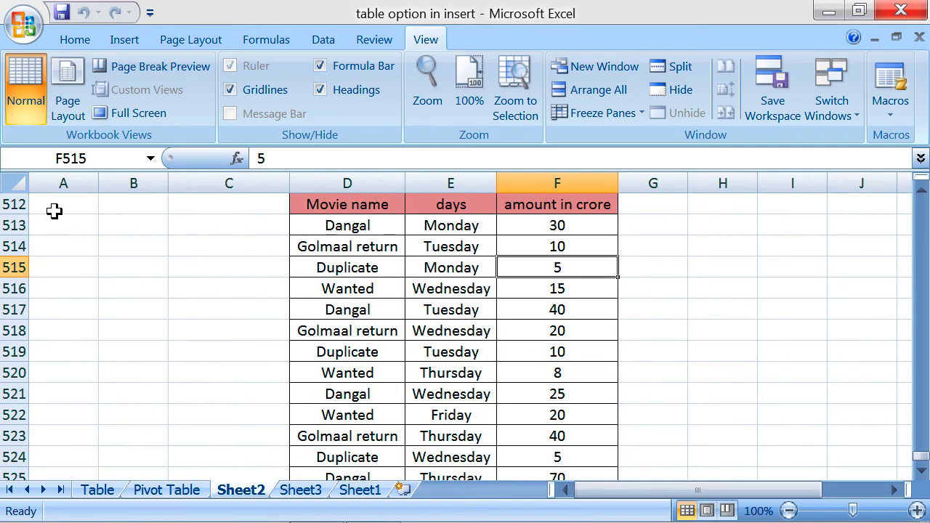
pyautogui.scroll(-20, 162, 370)
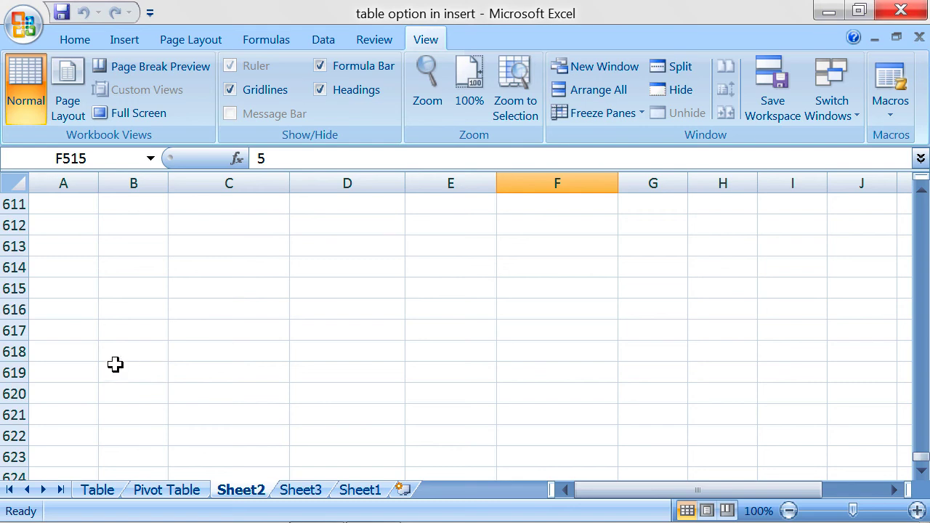
pyautogui.click(74, 353)
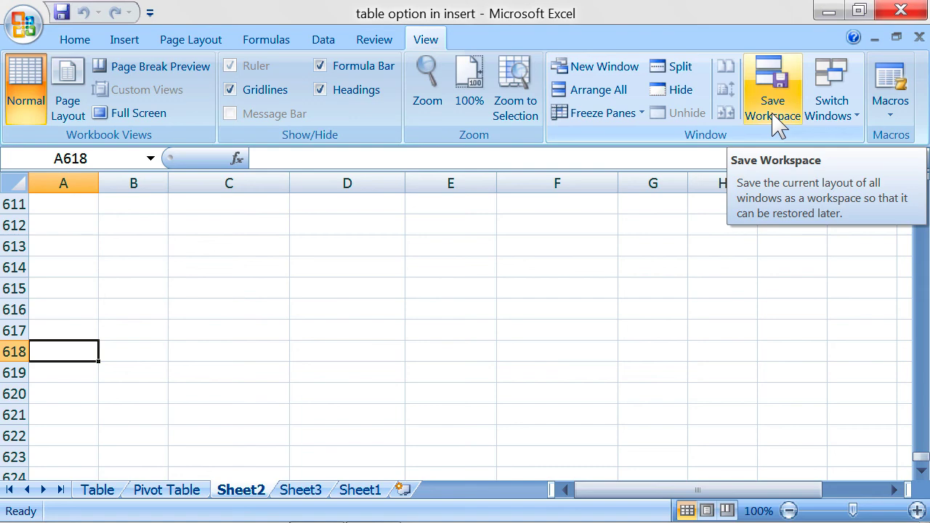
# Look at the recent documents list again, and list the open workbook windows.
pyautogui.click(22, 26)
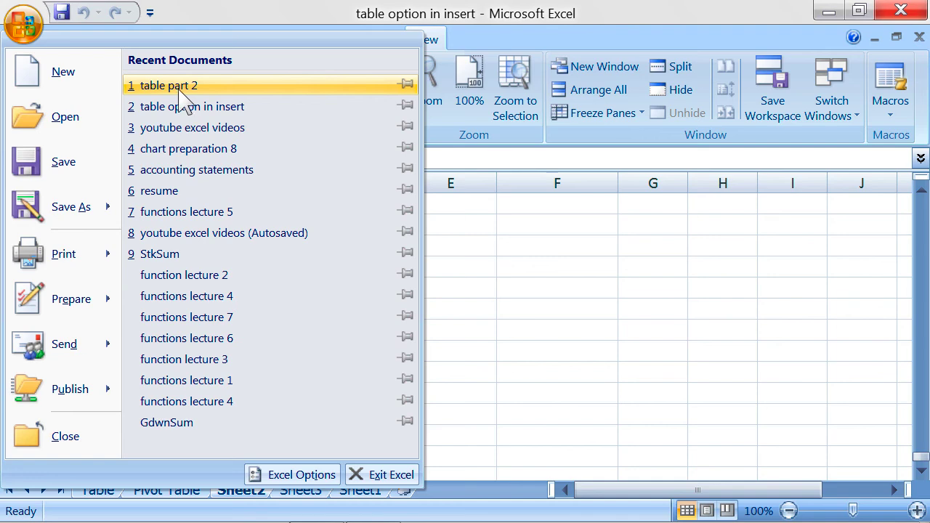
pyautogui.click(546, 278)
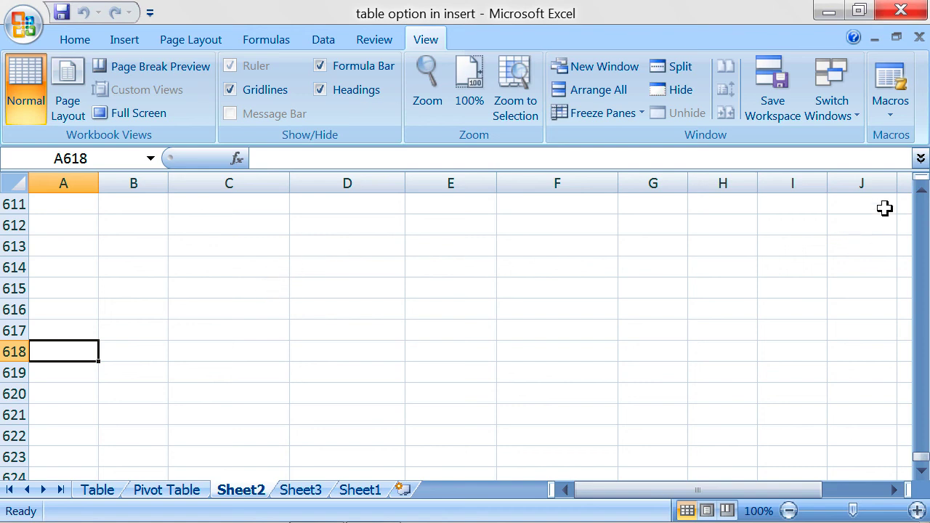
pyautogui.click(858, 124)
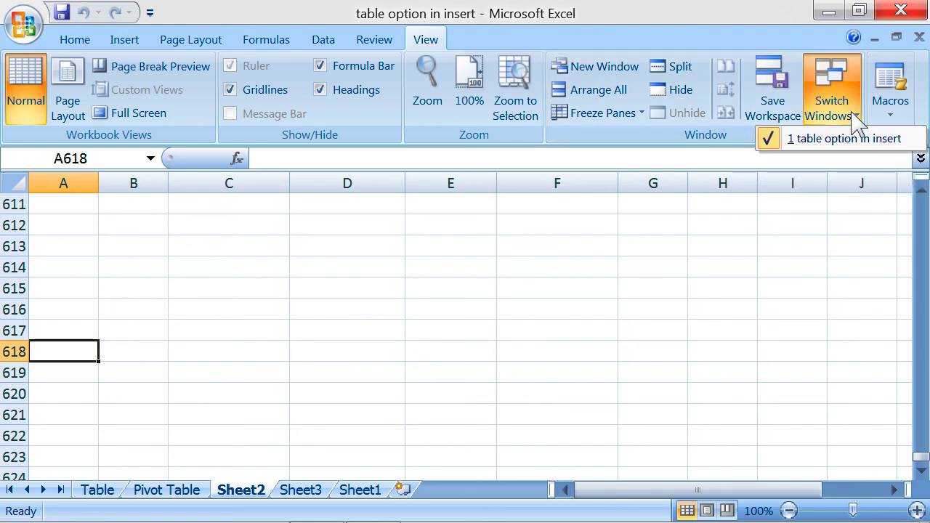
# Open the recent workbooks youtube excel videos and accounting statements.
pyautogui.click(42, 34)
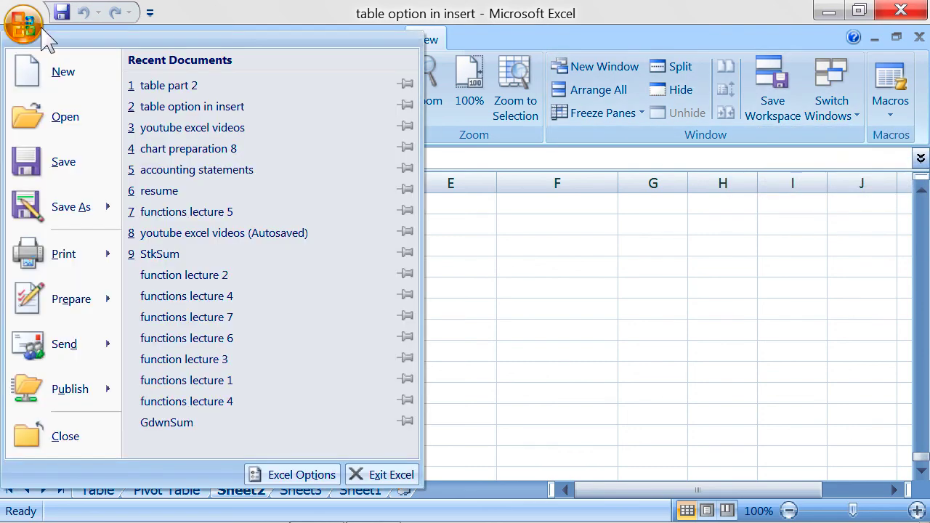
pyautogui.click(161, 129)
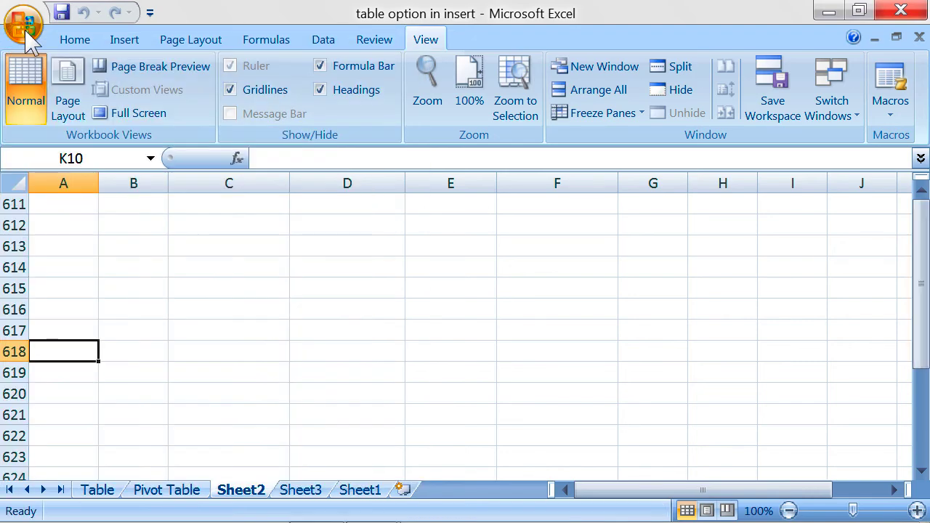
pyautogui.click(29, 36)
pyautogui.click(156, 169)
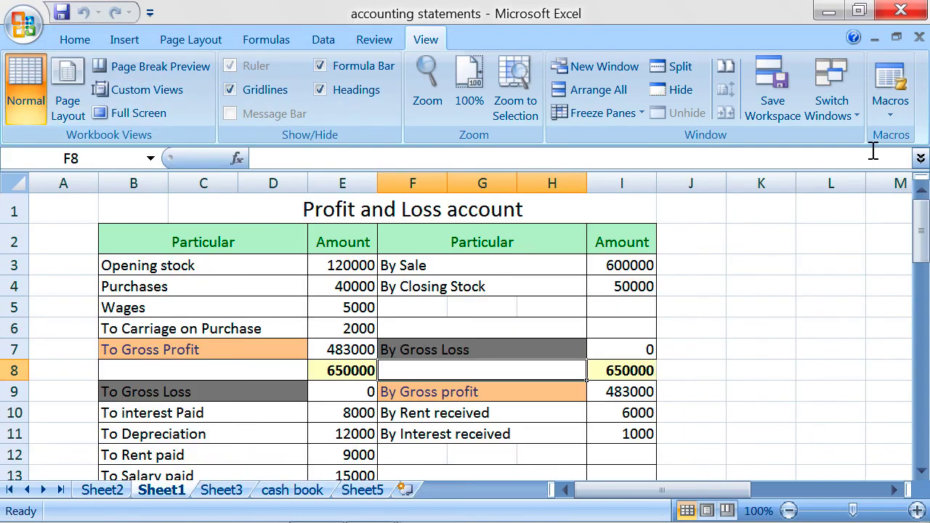
# Use Switch Windows to go to youtube excel videos, table option in insert, accounting statements, and back to youtube excel videos.
pyautogui.click(845, 119)
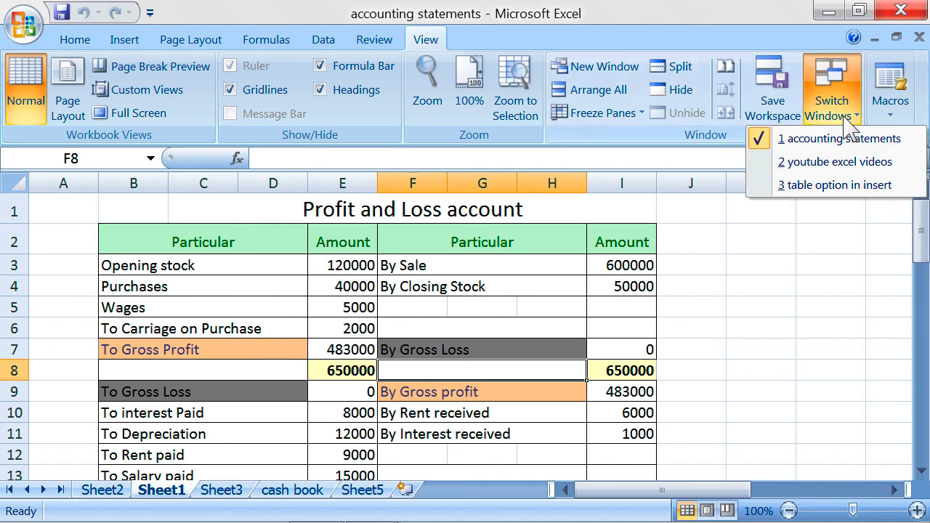
pyautogui.click(836, 163)
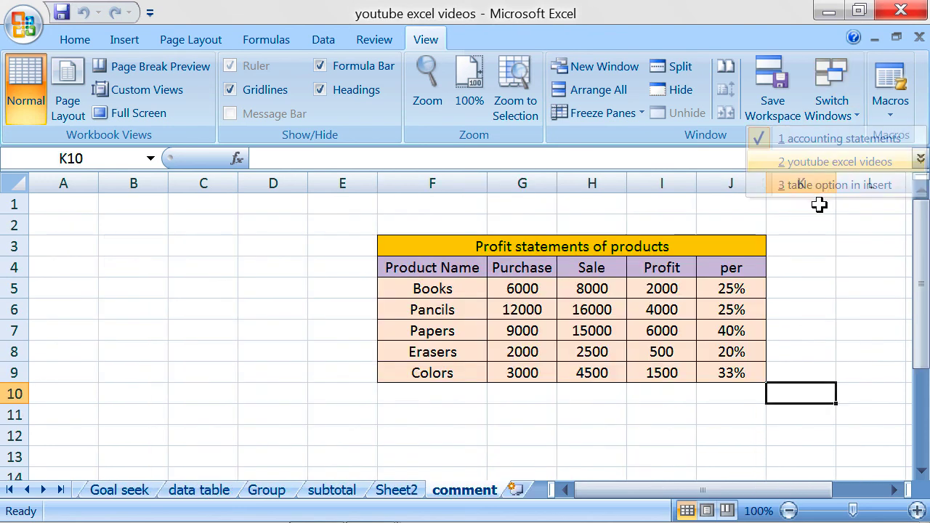
pyautogui.click(843, 123)
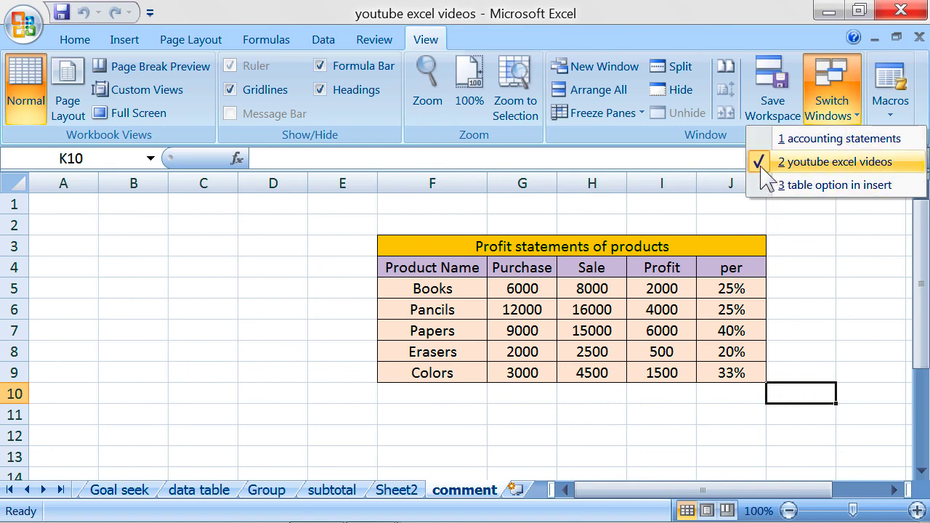
pyautogui.click(796, 187)
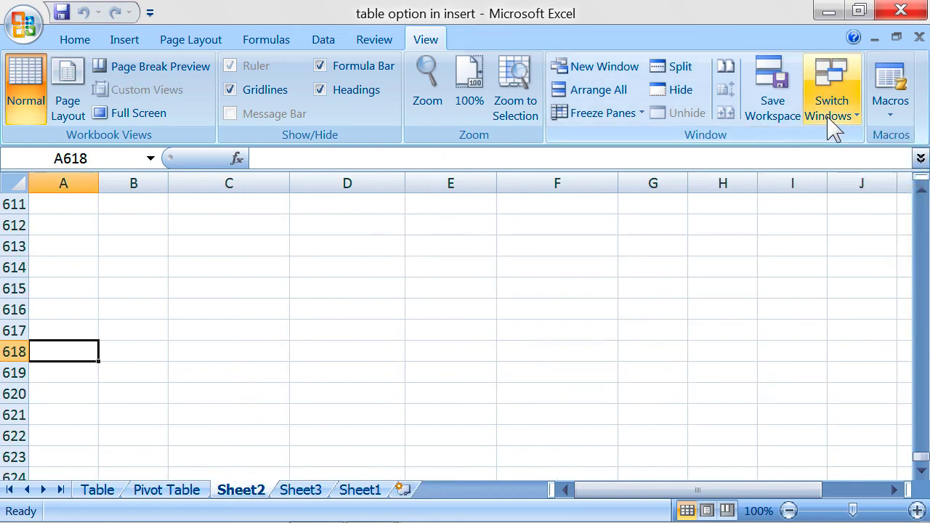
pyautogui.click(833, 128)
pyautogui.click(827, 140)
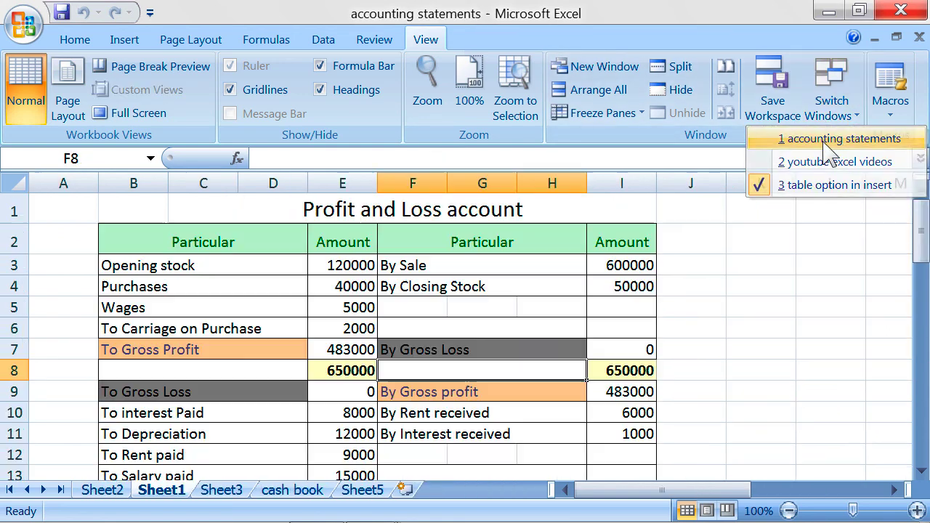
pyautogui.click(834, 122)
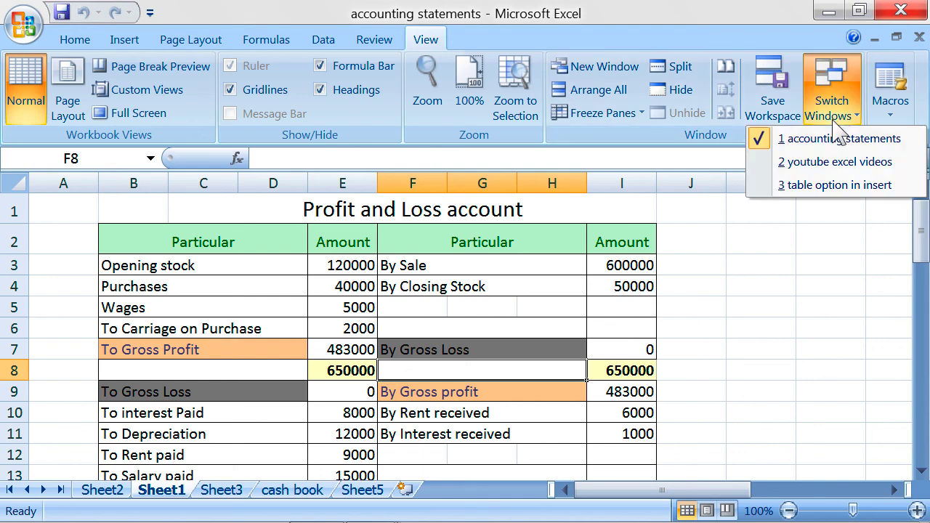
pyautogui.click(829, 162)
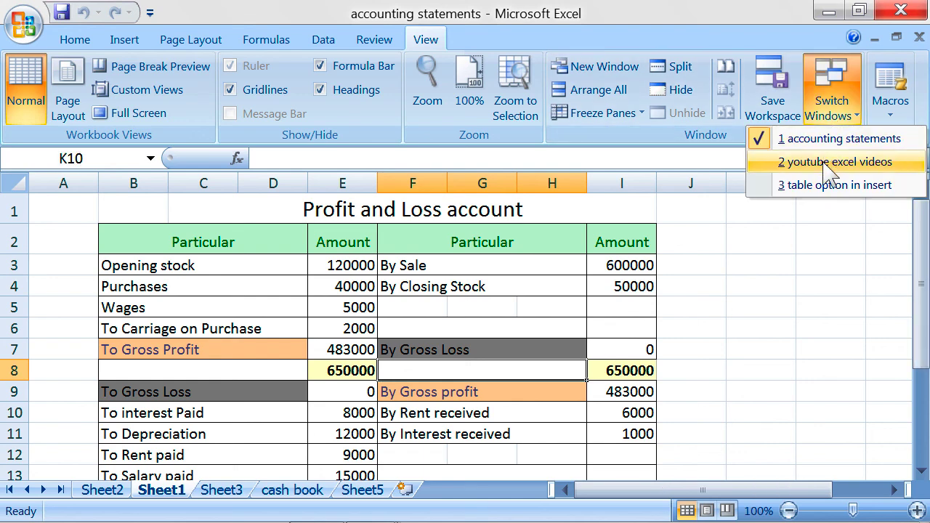
# Review the Switch Windows list of open workbooks twice, staying in youtube excel videos.
pyautogui.click(839, 122)
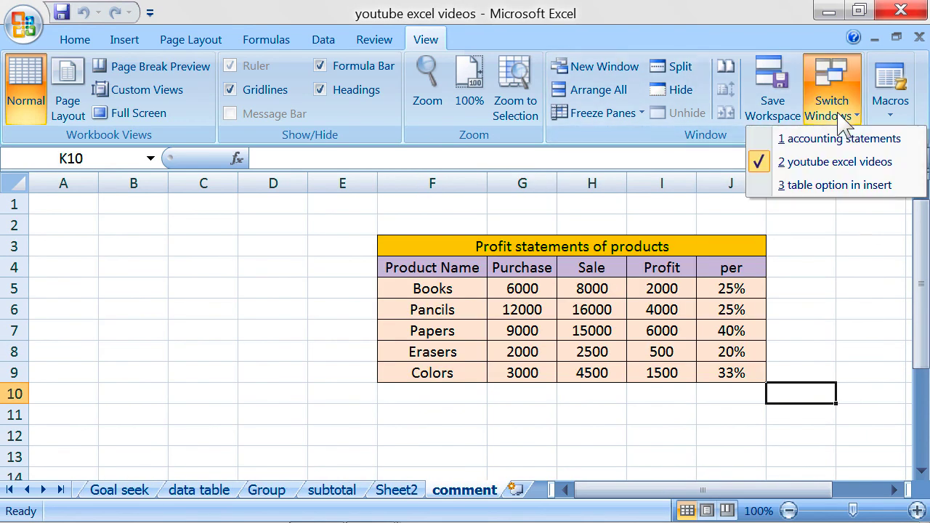
pyautogui.click(772, 244)
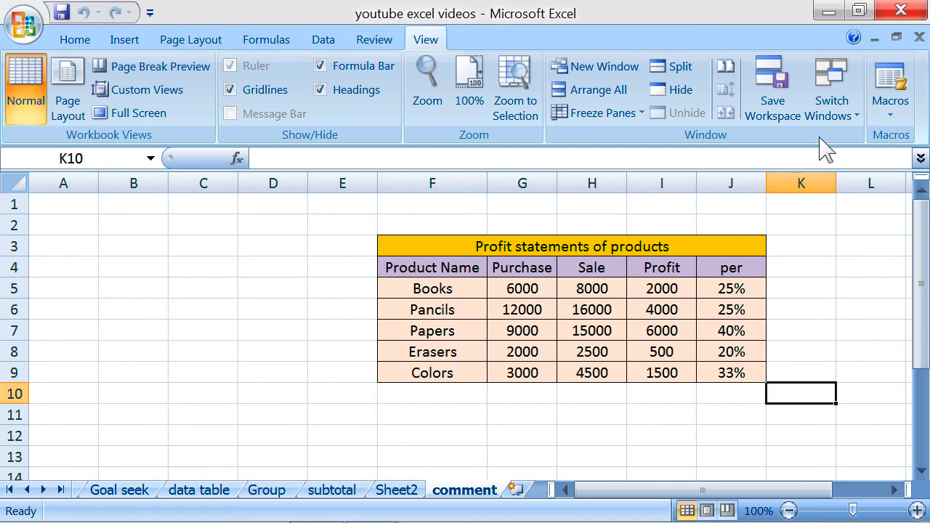
pyautogui.click(833, 108)
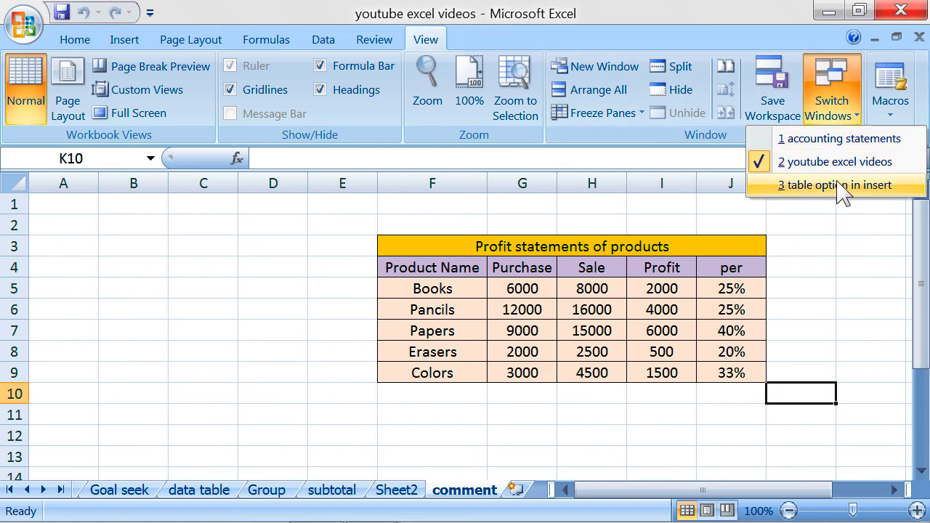
pyautogui.click(847, 125)
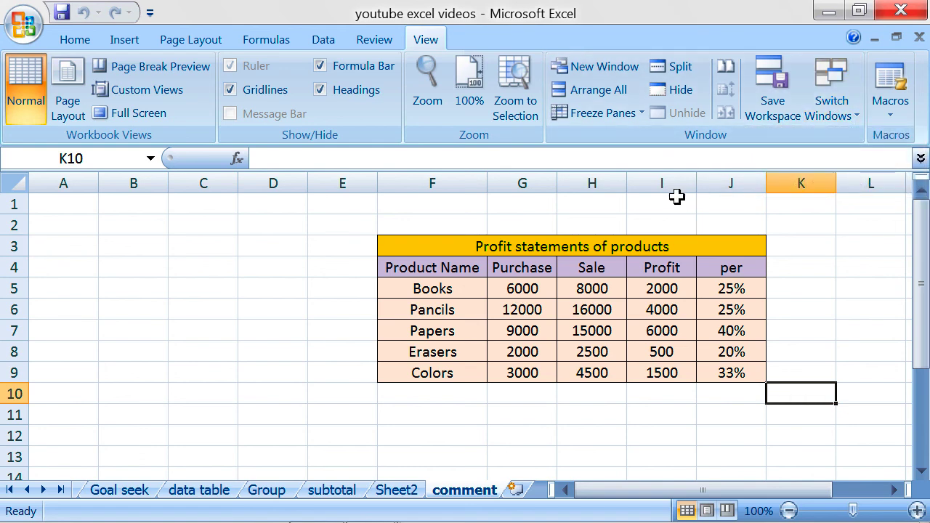